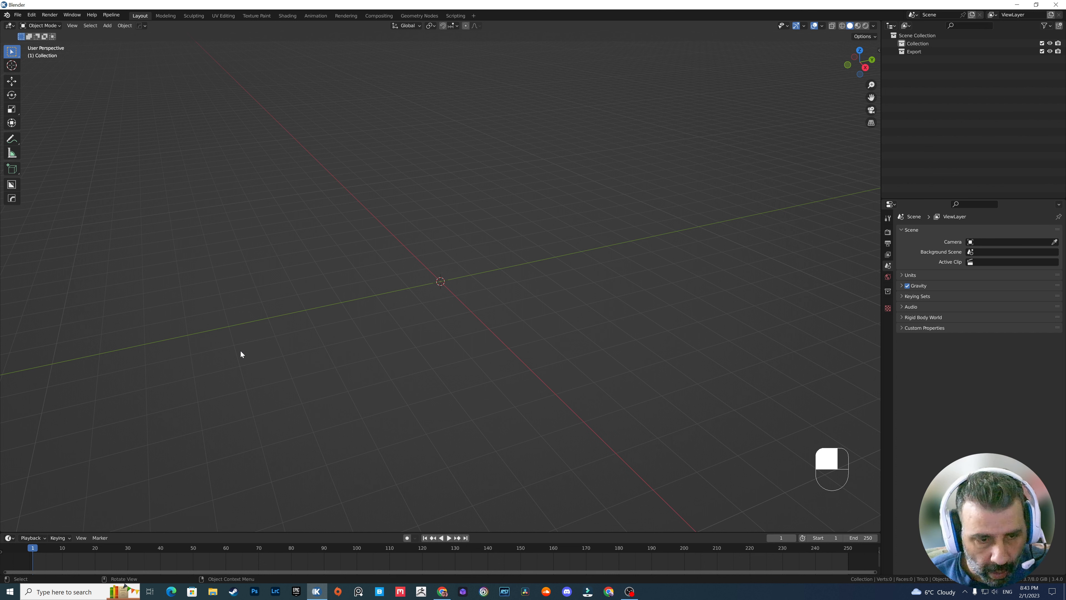
# Add a NURBS path curve at the world origin
pyautogui.hotkey('shift', 'a')
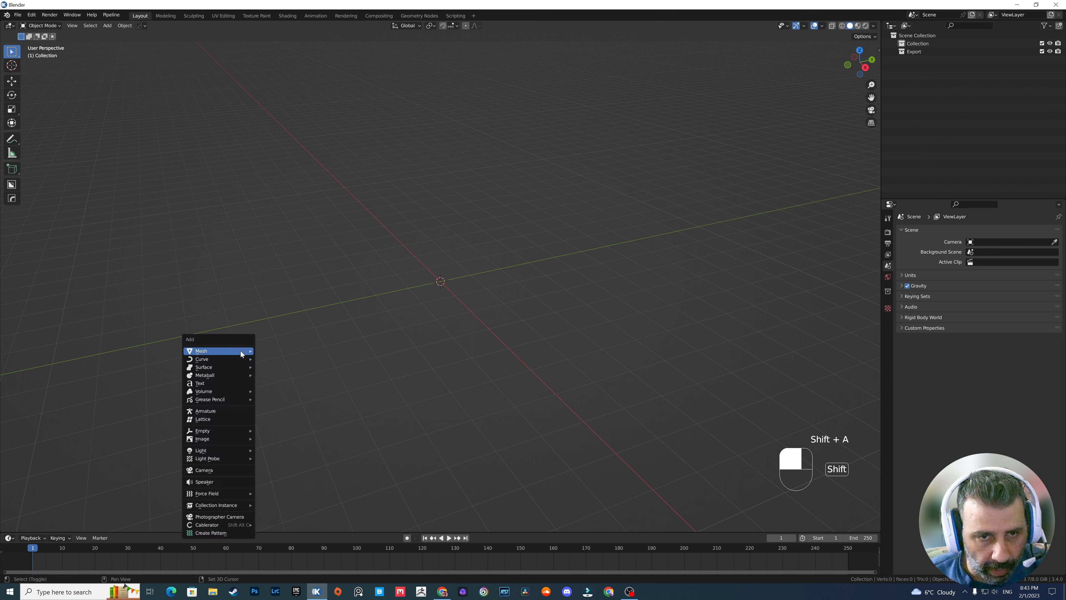
pyautogui.moveTo(228, 361)
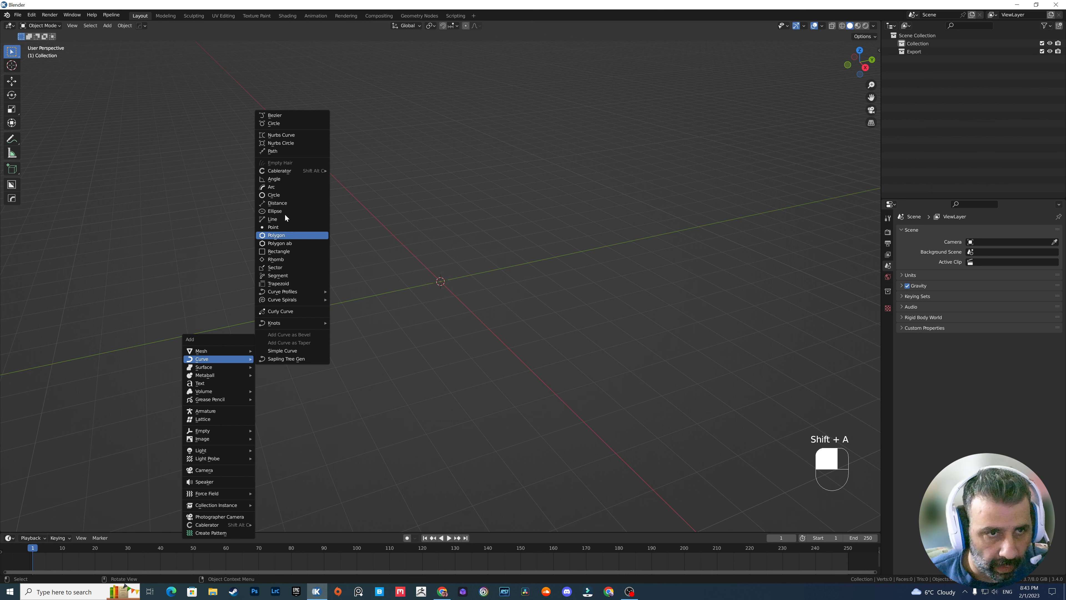
pyautogui.click(274, 151)
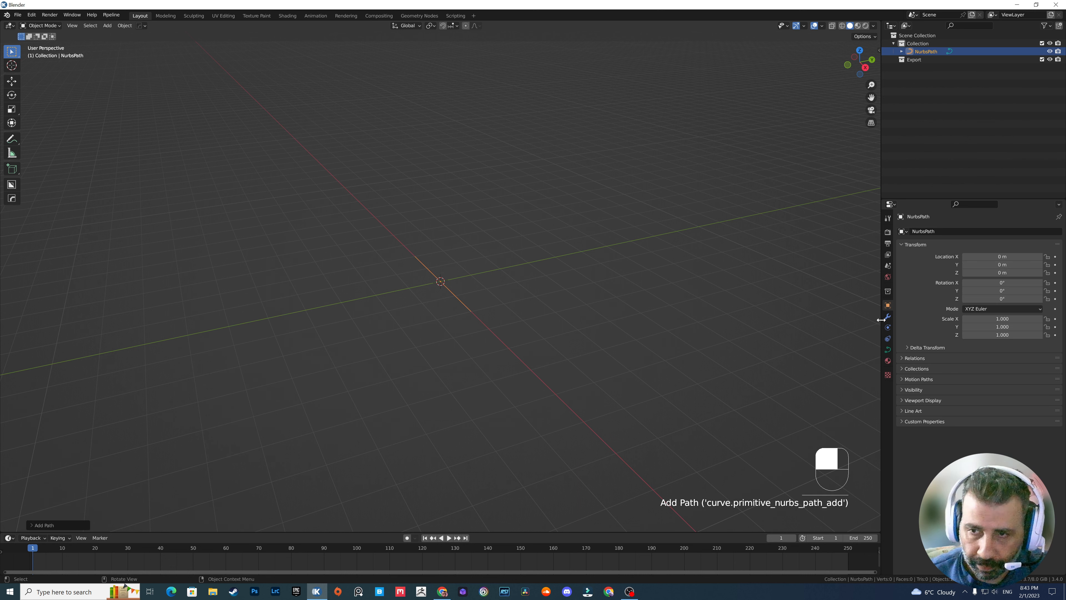
# Give the path thickness with an extrude of 0.1 m, a round bevel depth of 0.1 m and a bevel resolution of 12
pyautogui.click(888, 349)
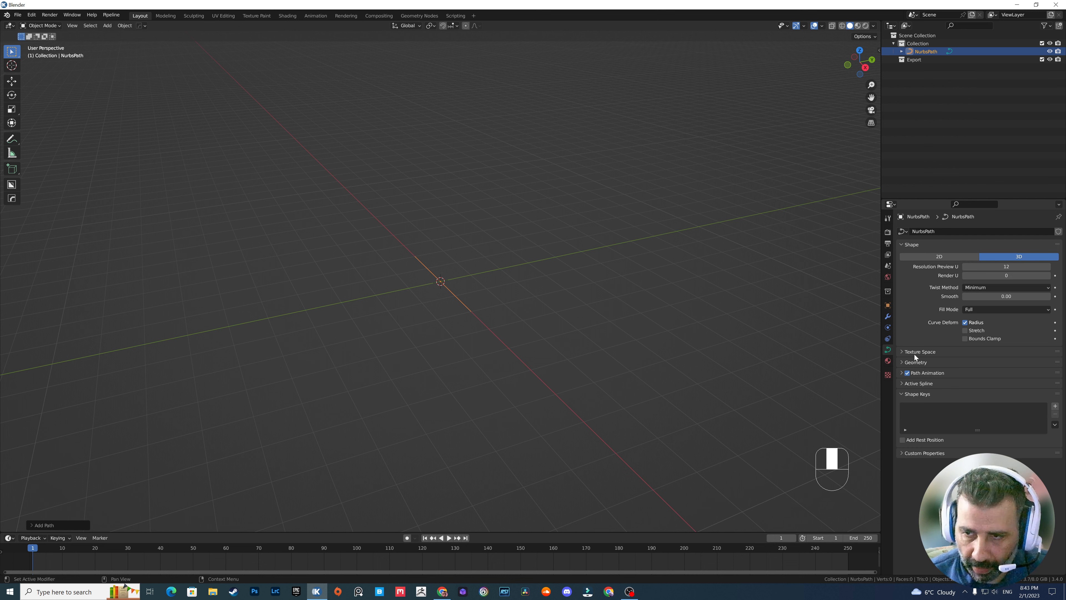
pyautogui.click(902, 363)
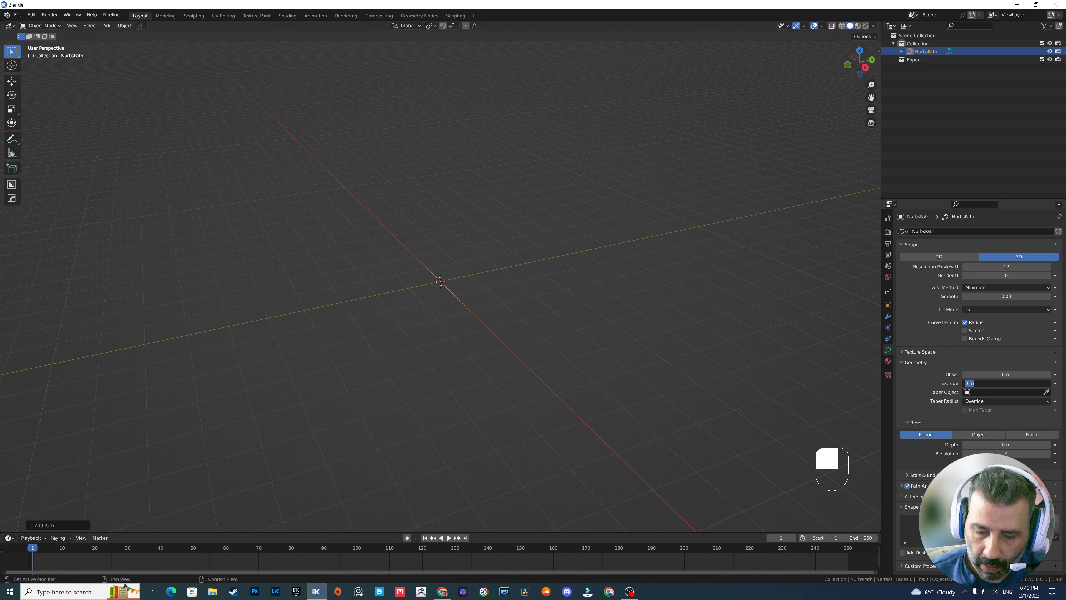
pyautogui.press('Return')
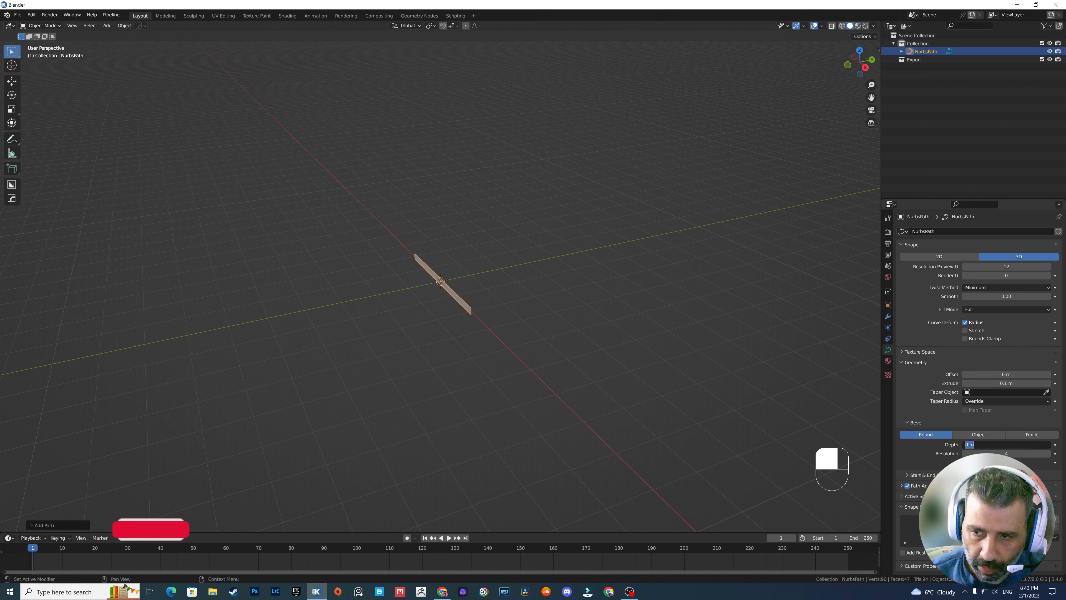
pyautogui.write('.1')
pyautogui.press('Return')
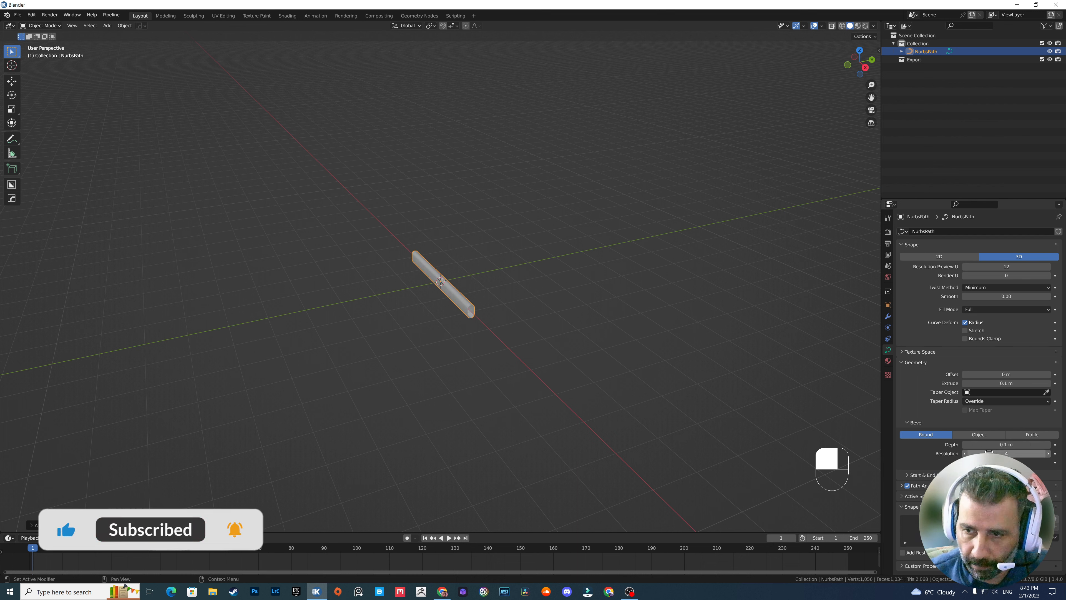
pyautogui.click(1006, 453)
pyautogui.write('12')
pyautogui.press('Return')
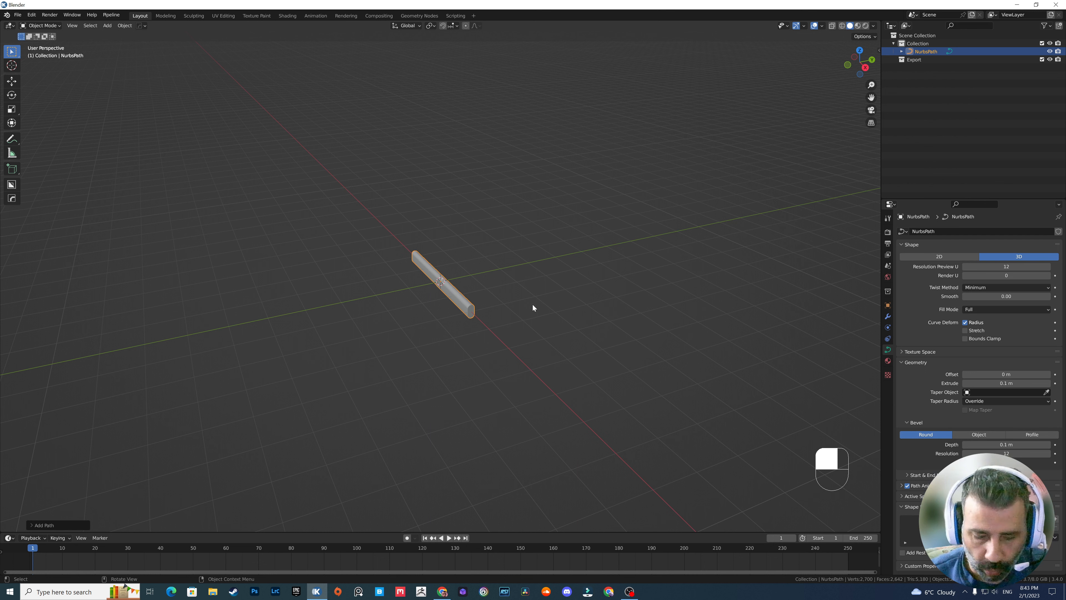
# Scale the path along the global Y axis by about 9.5 to make a wide flat slab
pyautogui.press('s')
pyautogui.press('y')
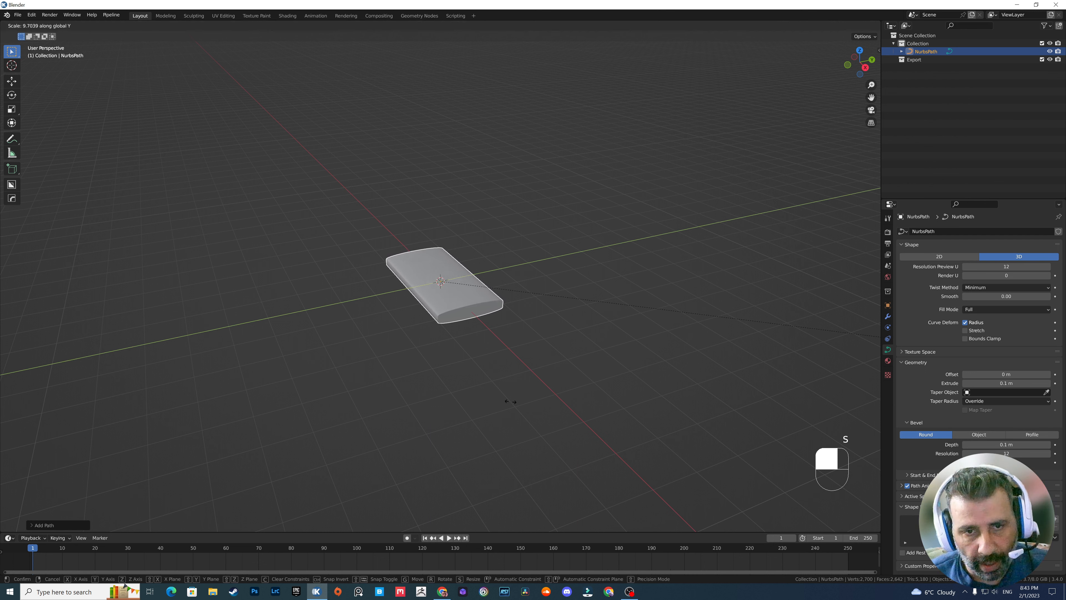
pyautogui.click(476, 391)
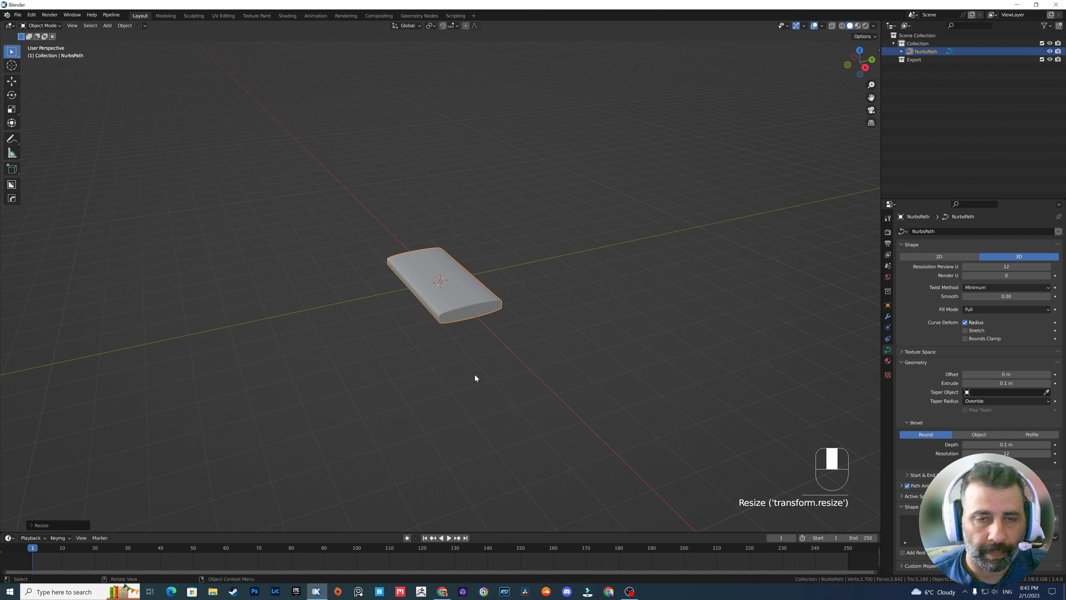
# In Edit Mode, shrink the radius of both end control points almost to zero so the slab tapers into a leaf shape
pyautogui.press('Tab')
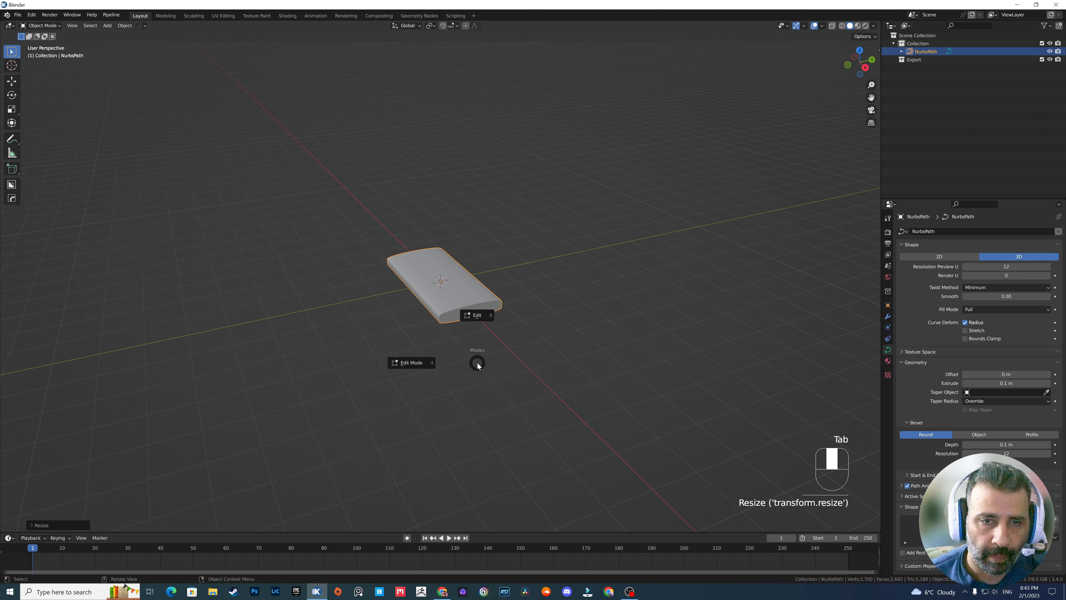
pyautogui.click(475, 308)
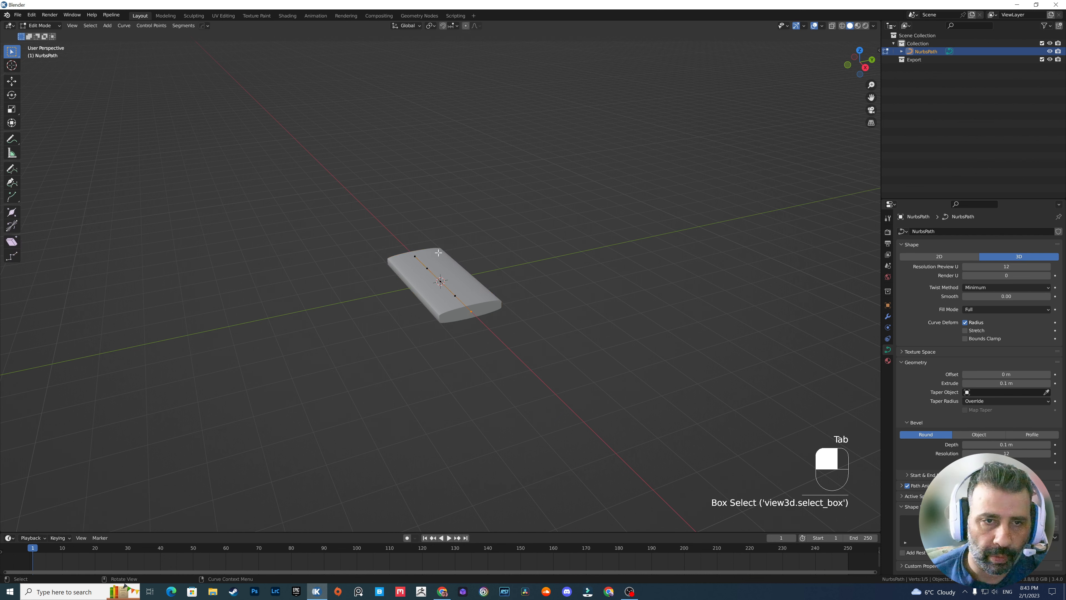
pyautogui.keyDown('shift'); pyautogui.click(403, 276); pyautogui.keyUp('shift')
pyautogui.moveTo(402, 277); pyautogui.dragTo(525, 312, button='middle')
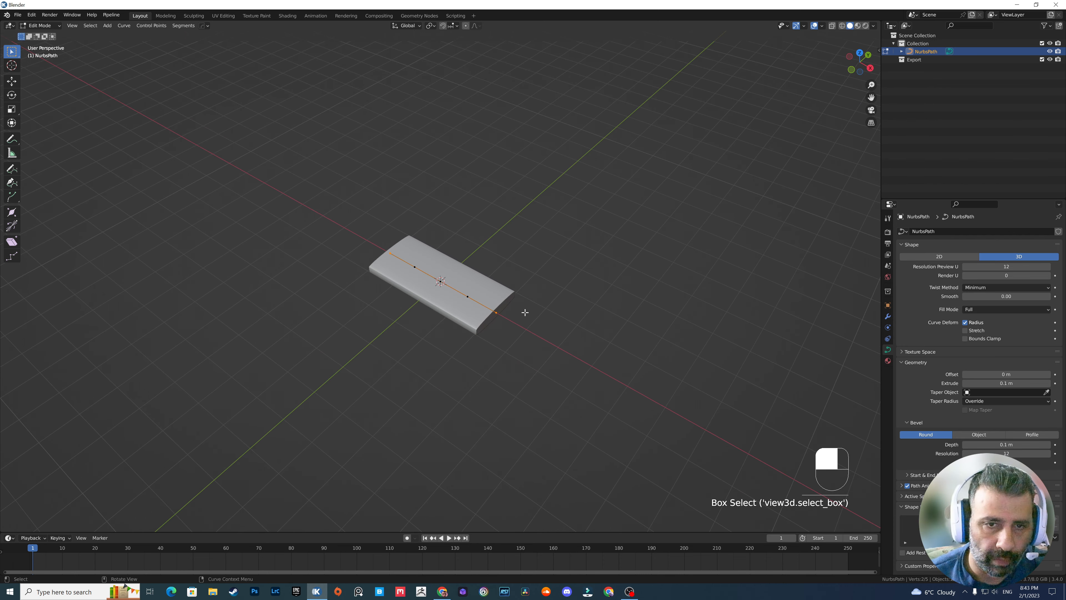
pyautogui.hotkey('alt', 's')
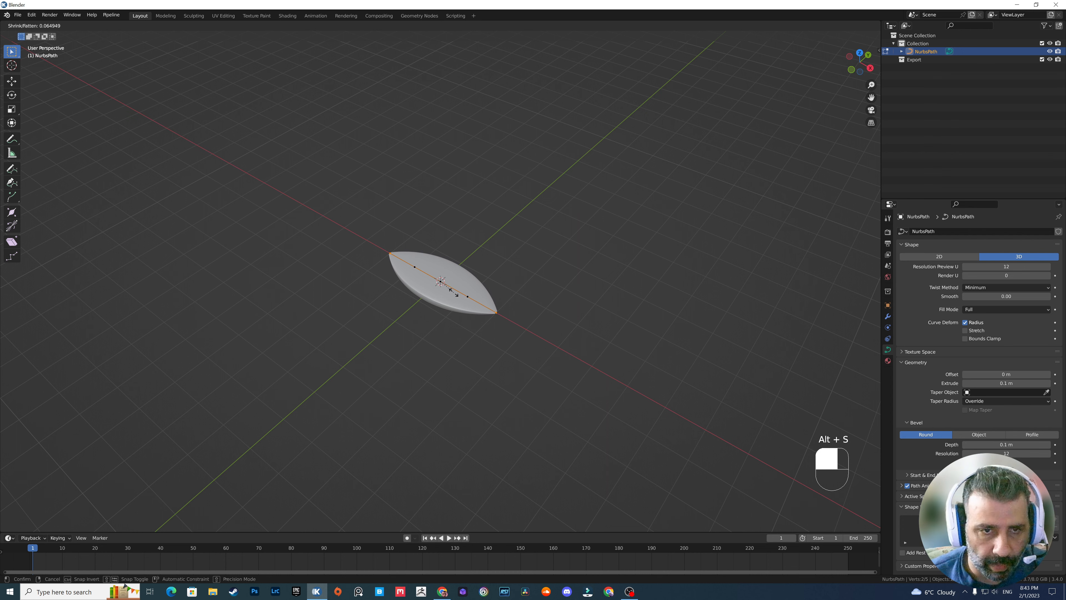
pyautogui.click(534, 309)
# Move the leaf's near end control point along negative Y to curve that tip sideways
pyautogui.moveTo(533, 309); pyautogui.dragTo(514, 312, button='middle')
pyautogui.moveTo(496, 313); pyautogui.dragTo(465, 349)
pyautogui.press('g')
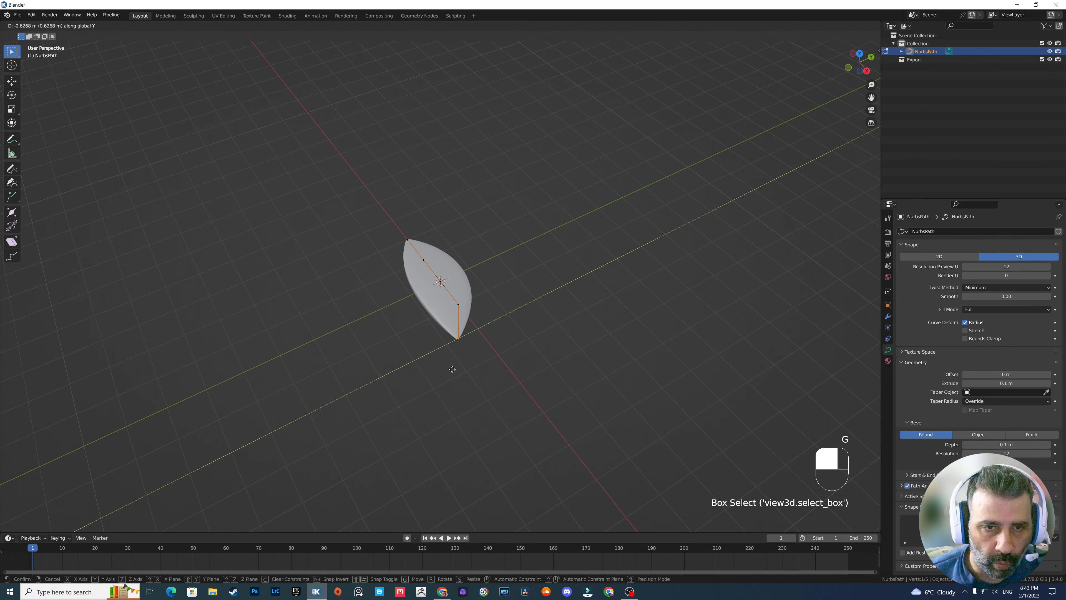
pyautogui.click(416, 380)
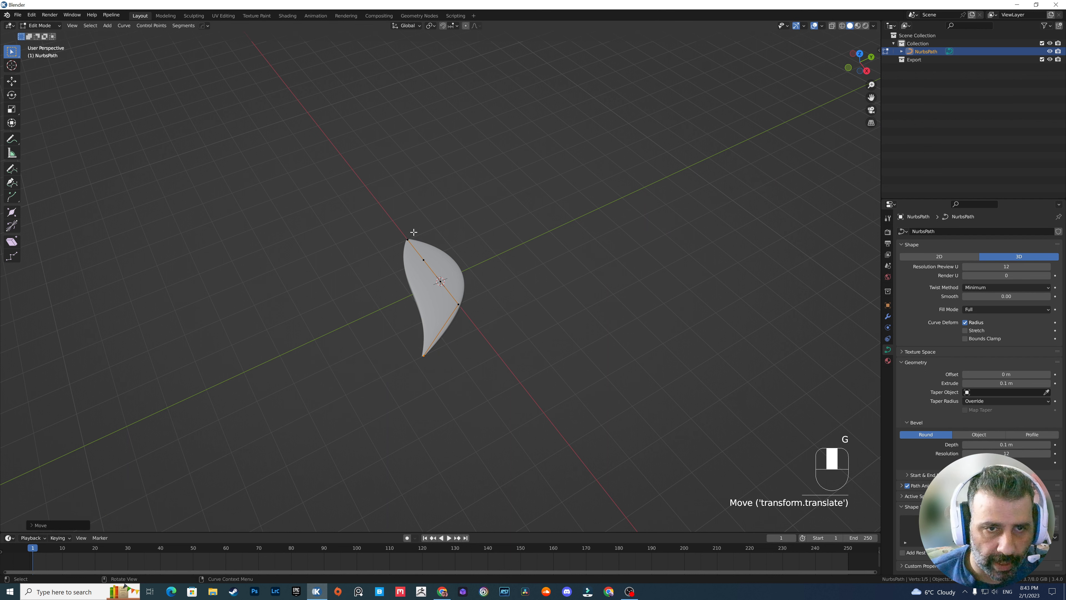
# Move the leaf's far end control point along positive Y, opposite to the near tip, to form an S-shaped leaf
pyautogui.moveTo(413, 232); pyautogui.dragTo(397, 244)
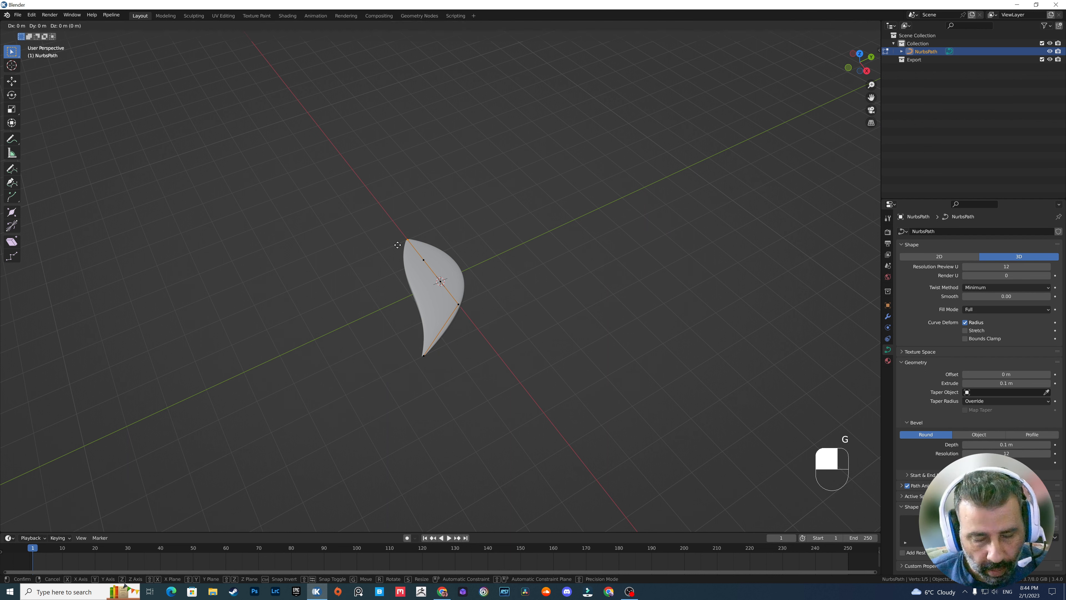
pyautogui.press('g')
pyautogui.press('y')
pyautogui.click(439, 232)
pyautogui.moveTo(487, 289); pyautogui.dragTo(446, 315, button='middle')
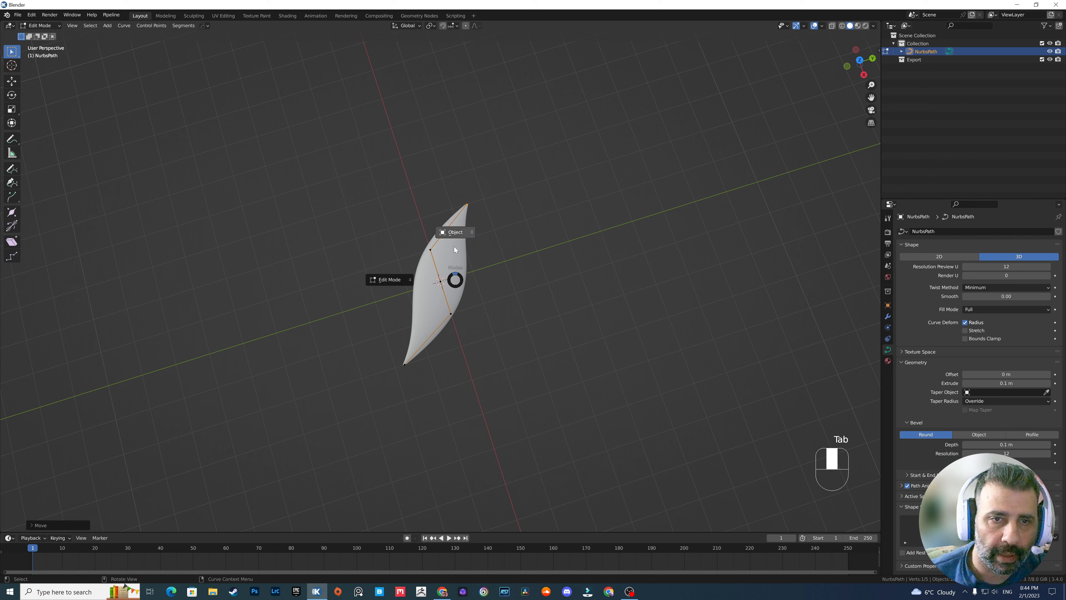
# Return to Object Mode and move the finished leaf away from the origin toward the positive Y side
pyautogui.press('Tab')
pyautogui.press('g')
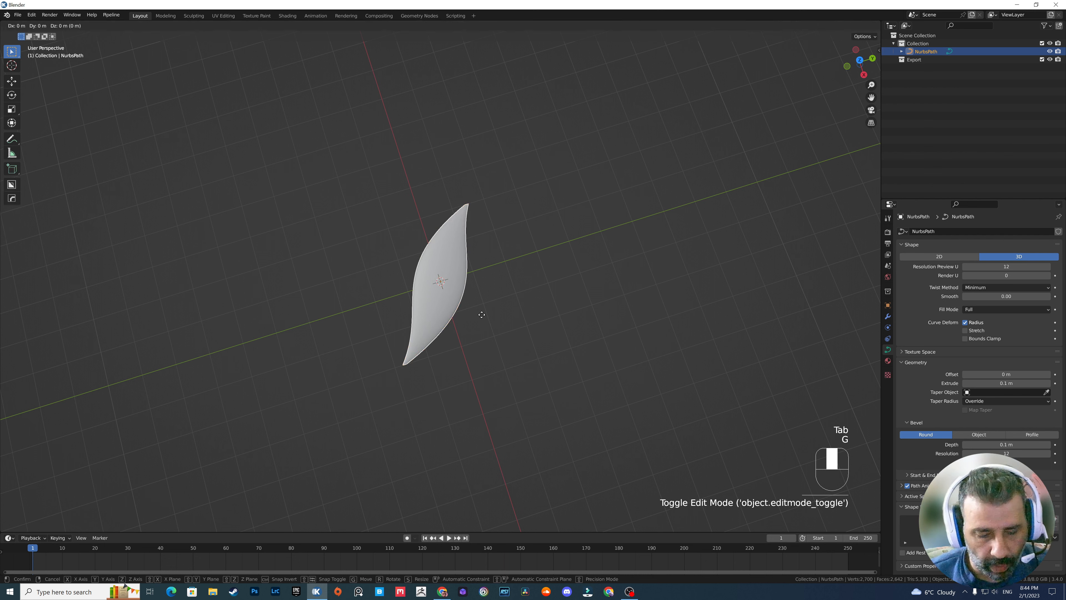
pyautogui.click(622, 292)
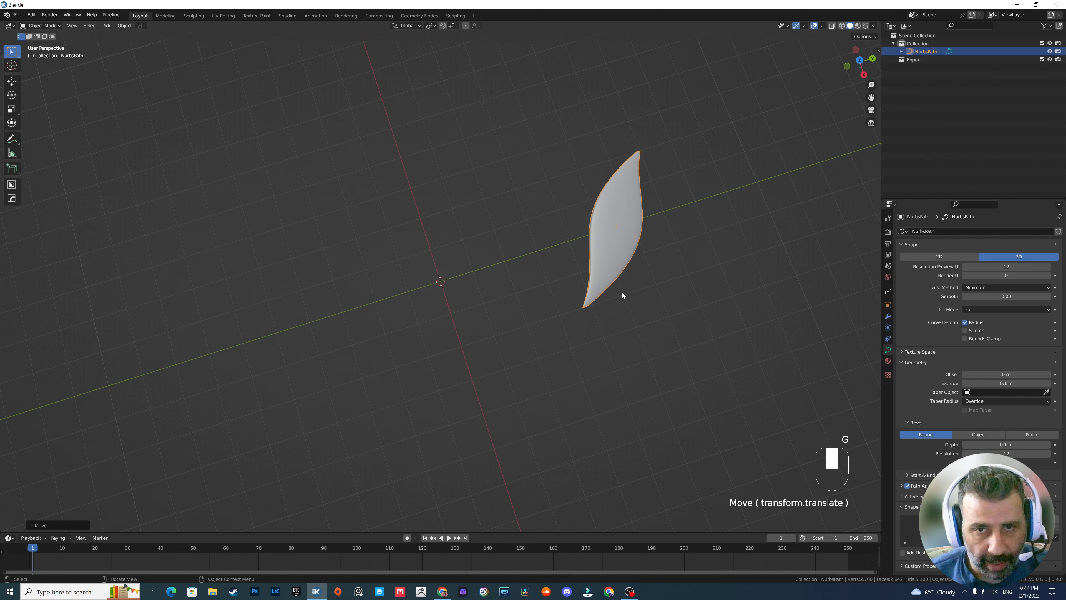
# Add a second NURBS path at the world origin, beside the leaf
pyautogui.hotkey('shift', 'a')
pyautogui.moveTo(447, 324)
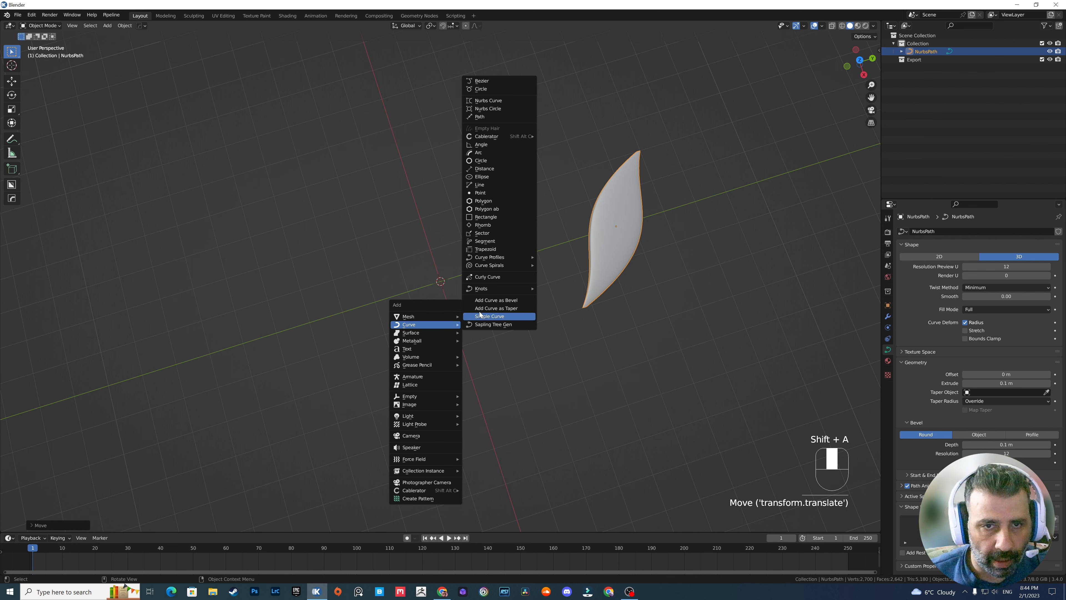
pyautogui.click(480, 119)
pyautogui.moveTo(512, 316); pyautogui.dragTo(517, 262, button='middle')
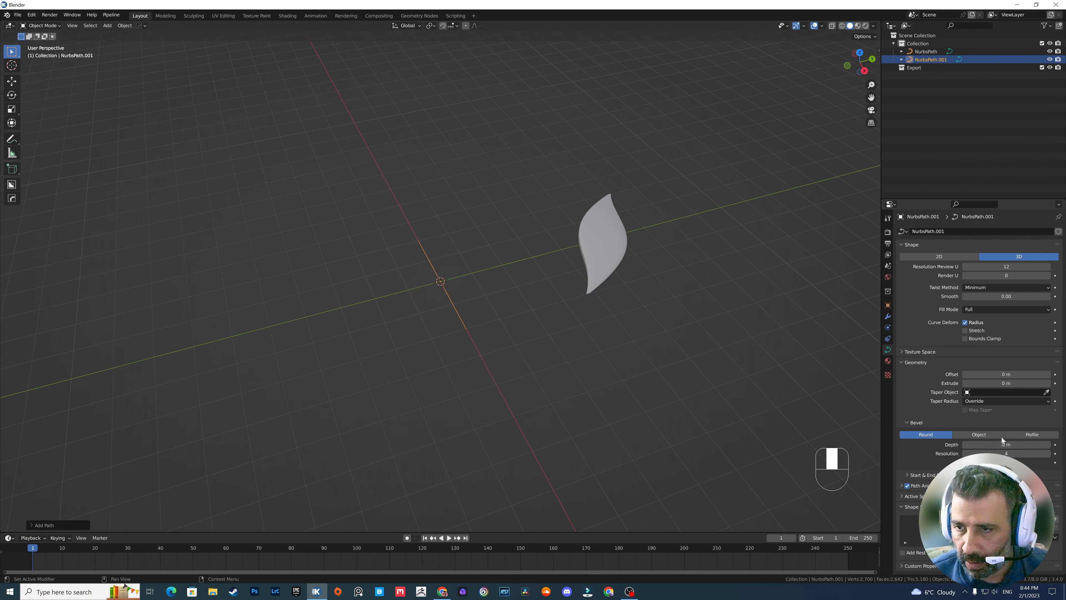
# Set the second path's extrude to 0.05 m, its bevel depth to 0.1 m and its bevel resolution to 12
pyautogui.click(1007, 382)
pyautogui.write('0.05')
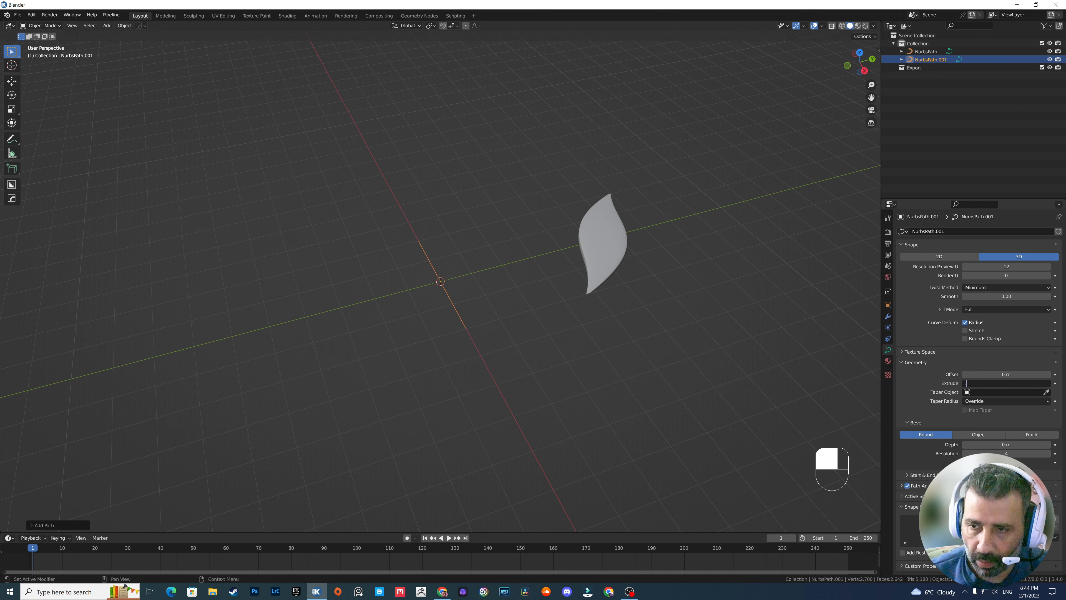
pyautogui.press('Return')
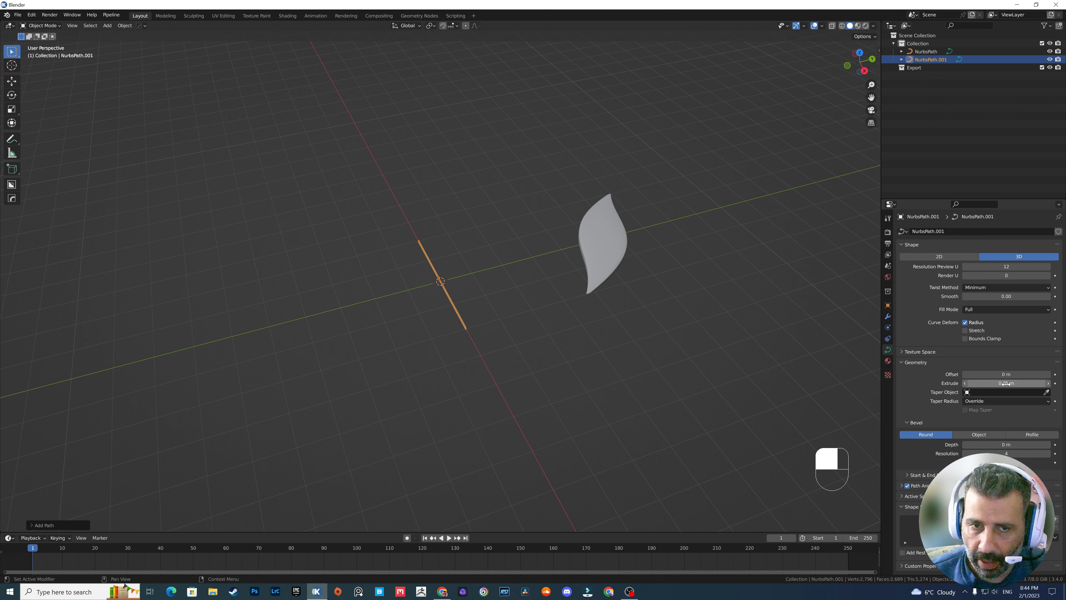
pyautogui.click(1006, 444)
pyautogui.write('0.1')
pyautogui.press('Return')
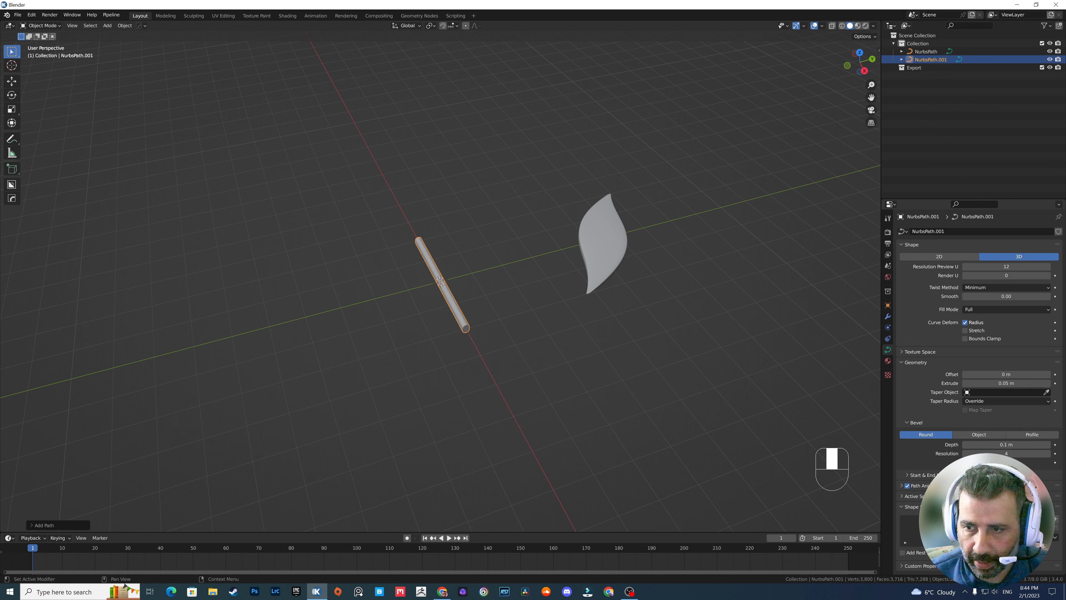
pyautogui.click(1006, 453)
pyautogui.write('12')
pyautogui.press('Return')
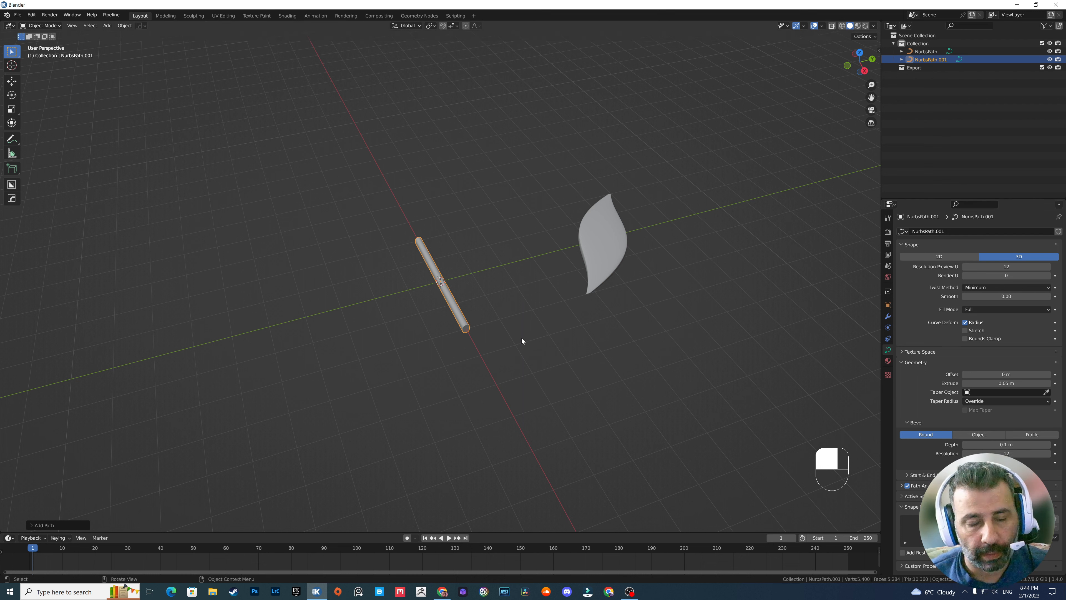
# In Edit Mode, move the second path's far end point along negative Y and shrink that point's radius to about 0.28
pyautogui.press('Tab')
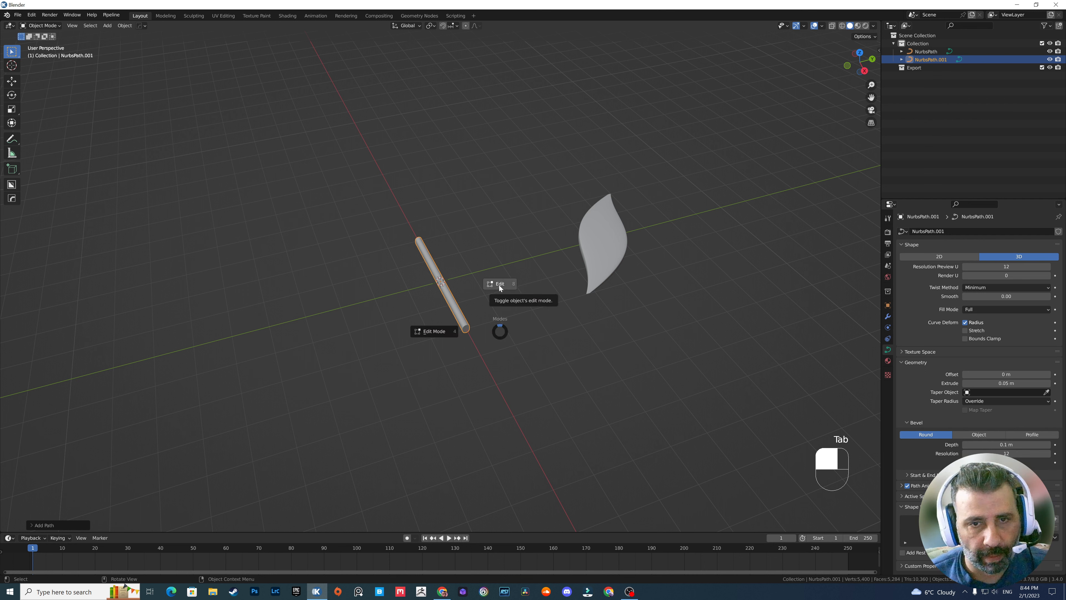
pyautogui.click(499, 285)
pyautogui.click(402, 249)
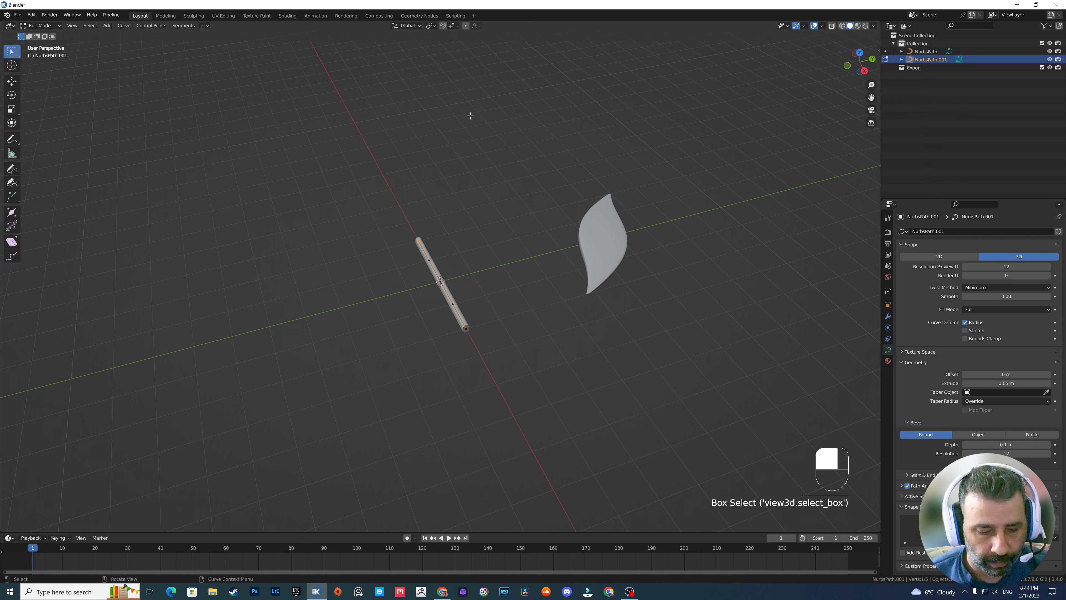
pyautogui.press('g')
pyautogui.press('y')
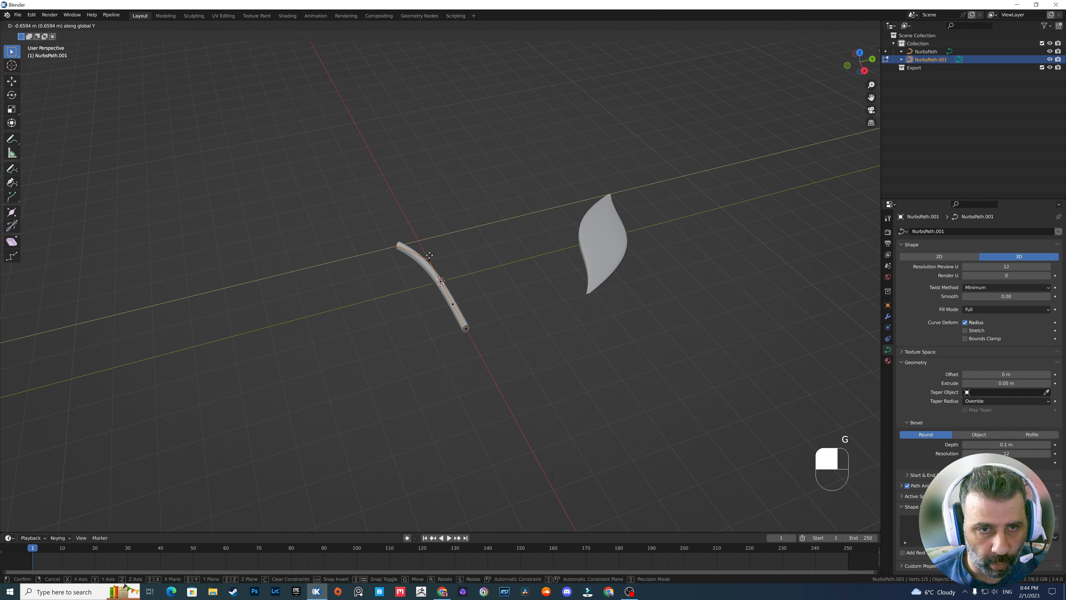
pyautogui.click(403, 265)
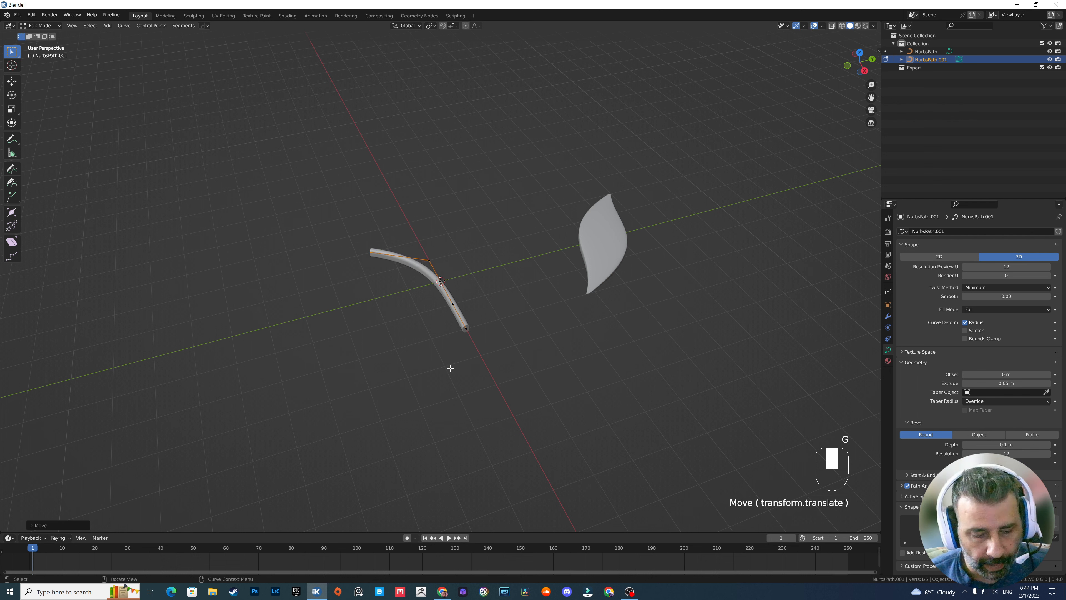
pyautogui.hotkey('alt', 's')
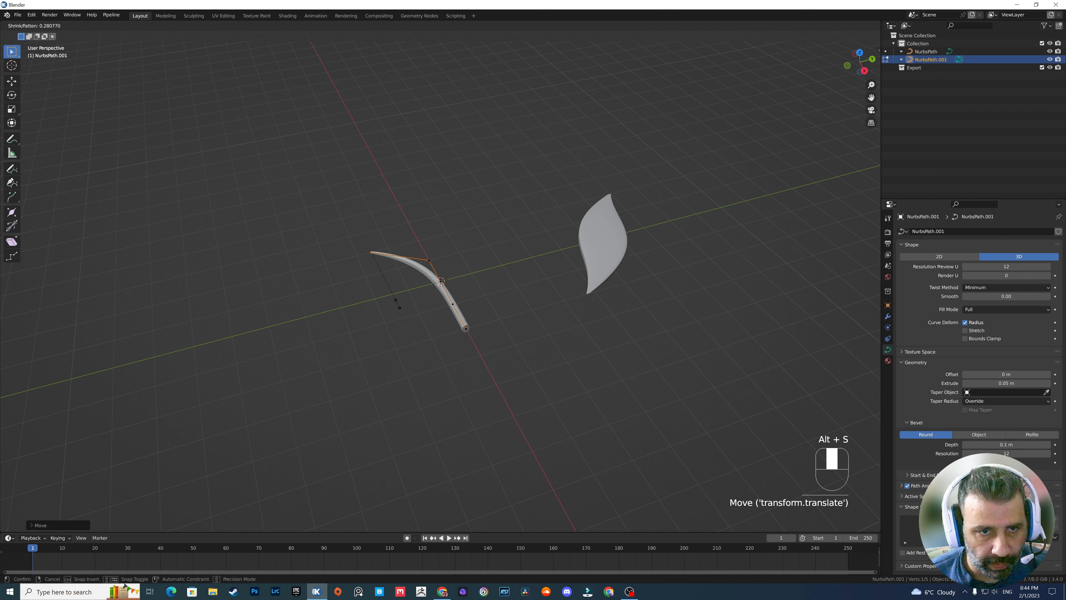
pyautogui.click(395, 299)
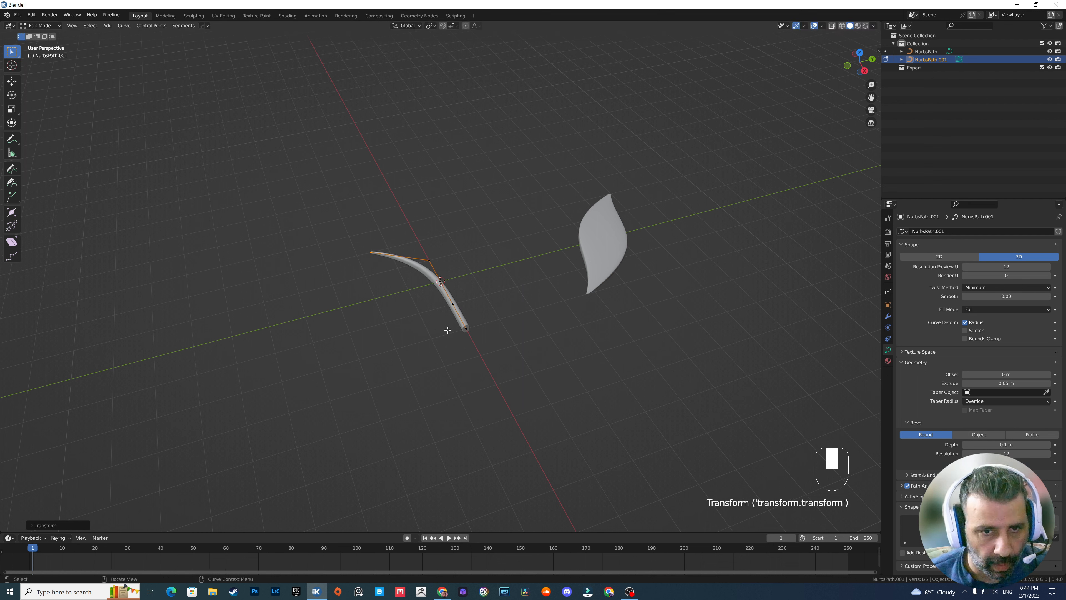
# Move the second path's near end point about 1 m along negative Y to curve the stem into an arc
pyautogui.moveTo(478, 318); pyautogui.dragTo(453, 343)
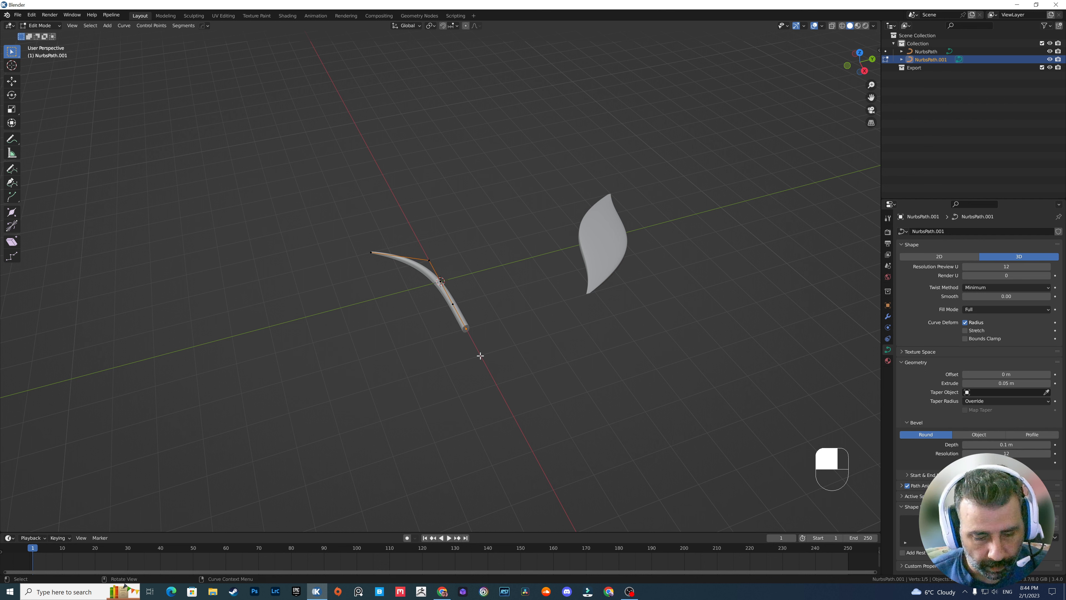
pyautogui.press('g')
pyautogui.press('y')
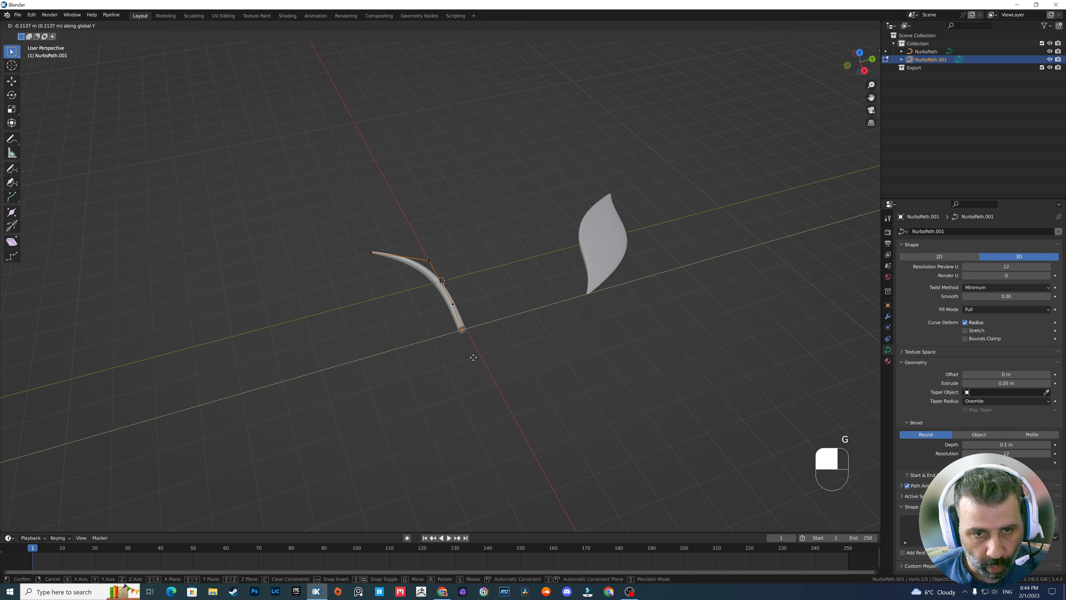
pyautogui.click(440, 367)
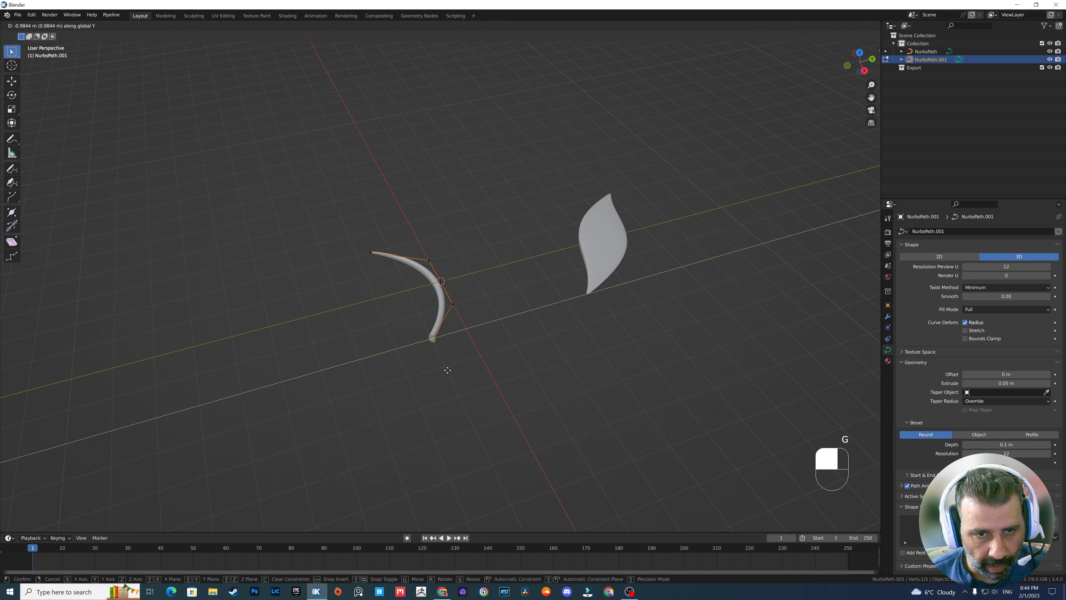
# Extrude the stem's thick end point about 4.1 m along the X axis from the front view
pyautogui.moveTo(448, 370); pyautogui.dragTo(501, 372, button='middle')
pyautogui.press('KP_1')
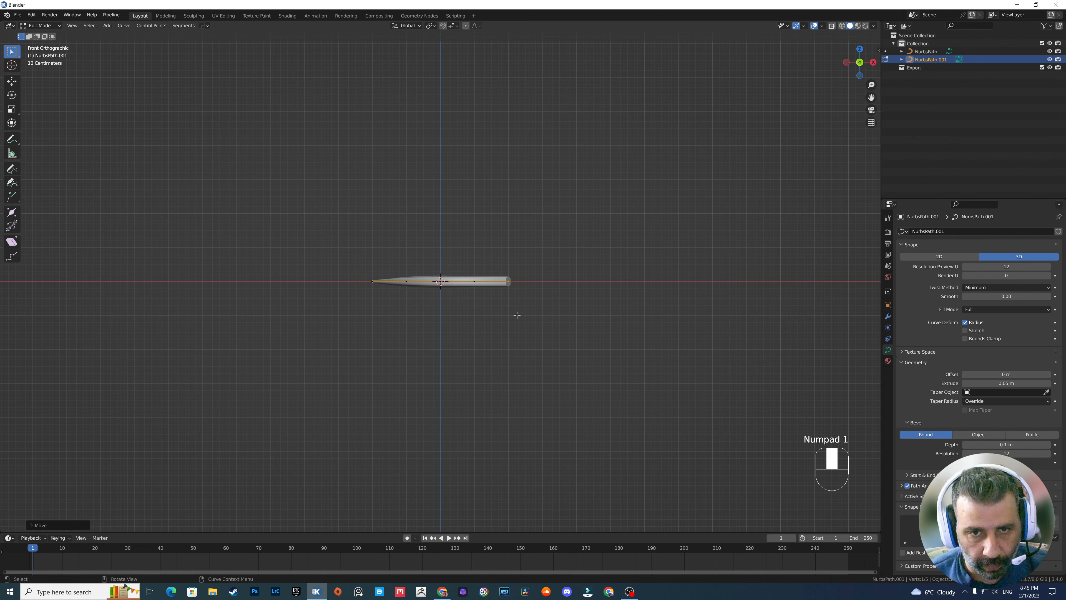
pyautogui.press('e')
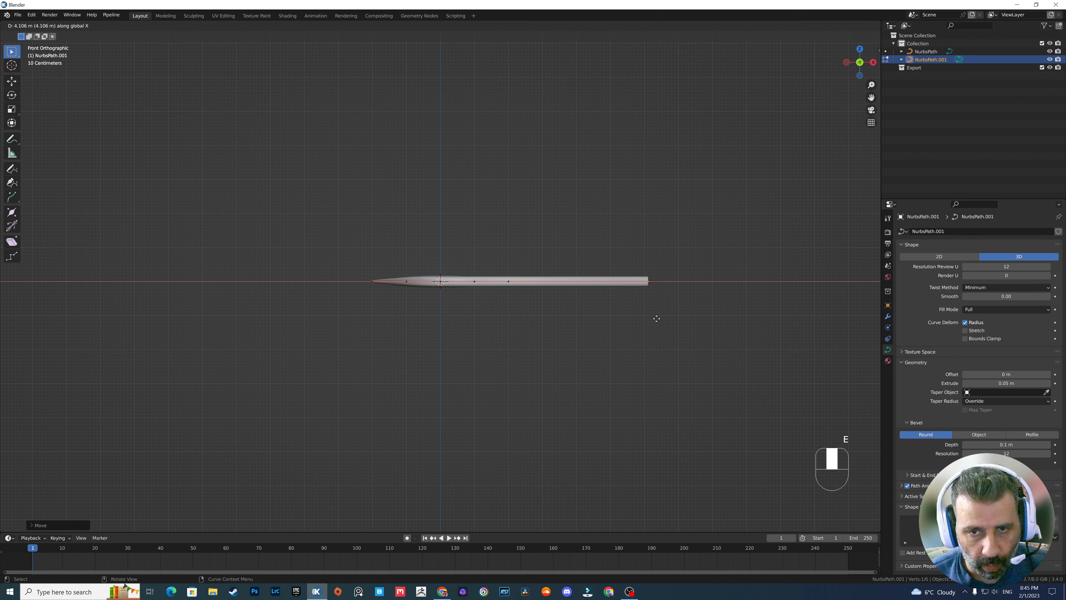
pyautogui.click(656, 318)
# Move the newly extruded end point along positive Y to bend the stem into an S-curve
pyautogui.moveTo(674, 316); pyautogui.dragTo(528, 426, button='middle')
pyautogui.press('g')
pyautogui.press('y')
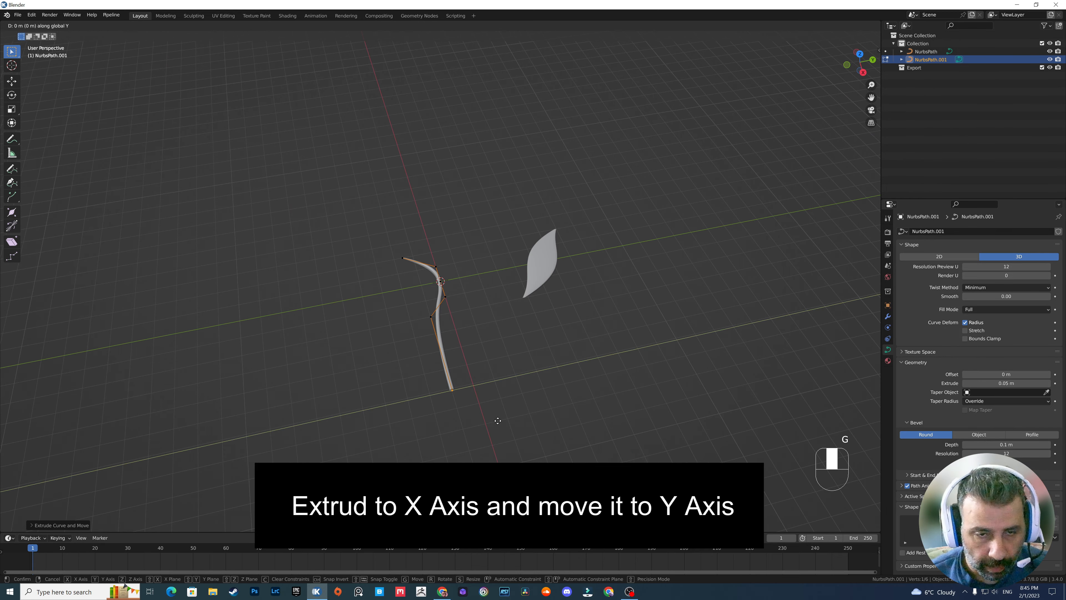
pyautogui.click(529, 412)
# Enlarge the radius of the stem's extruded end point to about 1.3 times to thicken the base
pyautogui.moveTo(521, 373); pyautogui.dragTo(499, 401, button='middle')
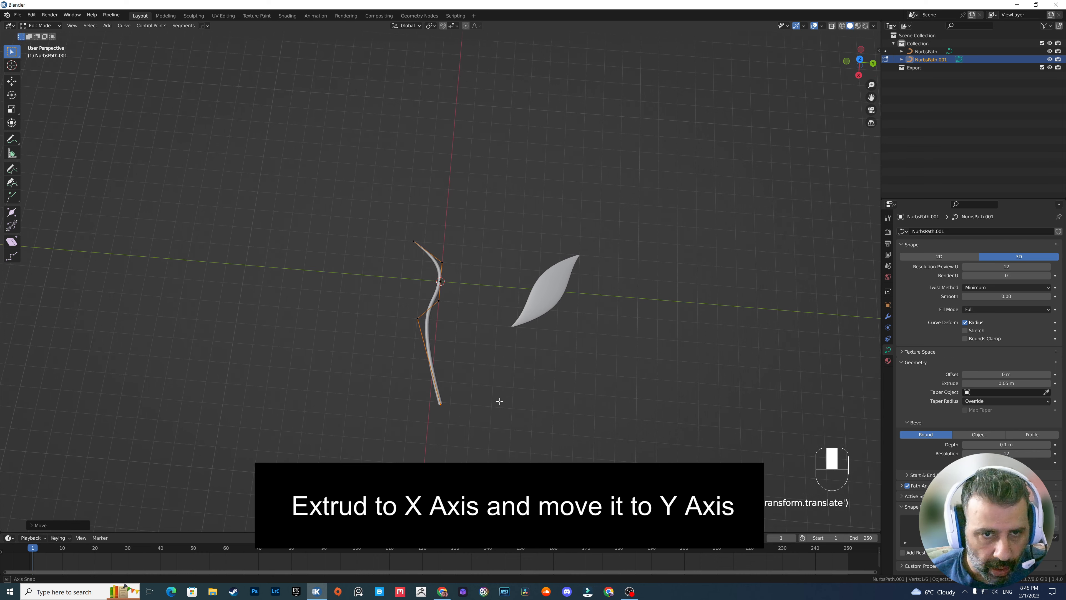
pyautogui.press('Tab')
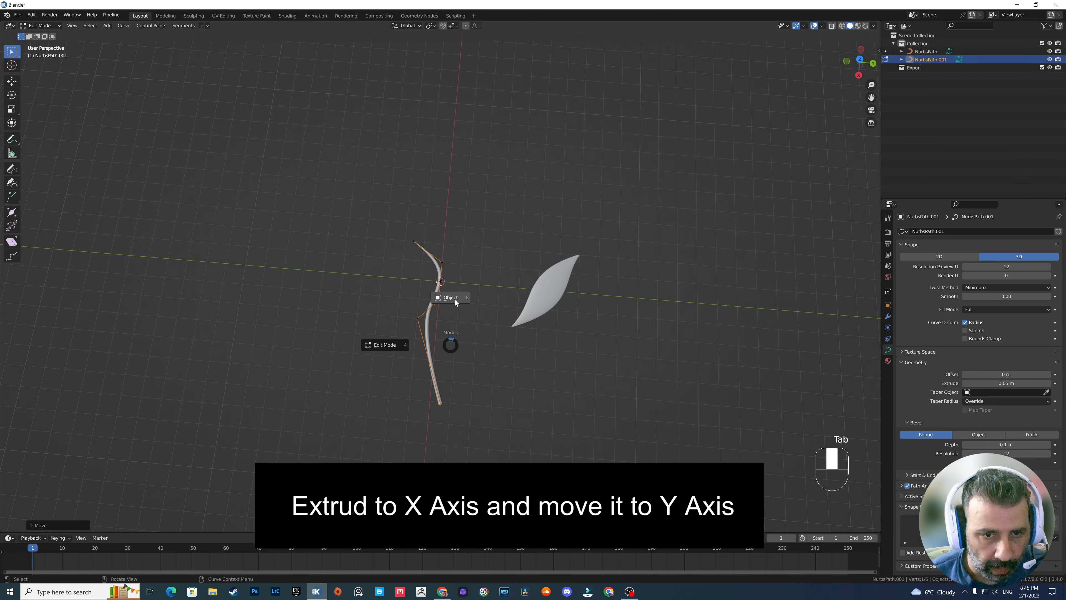
pyautogui.click(475, 437)
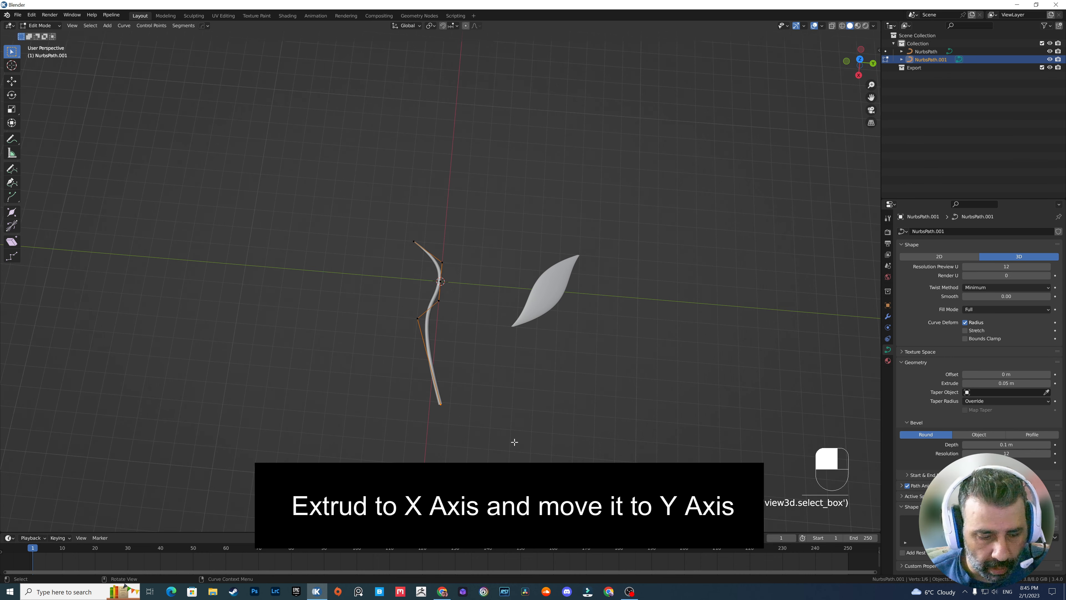
pyautogui.hotkey('alt', 's')
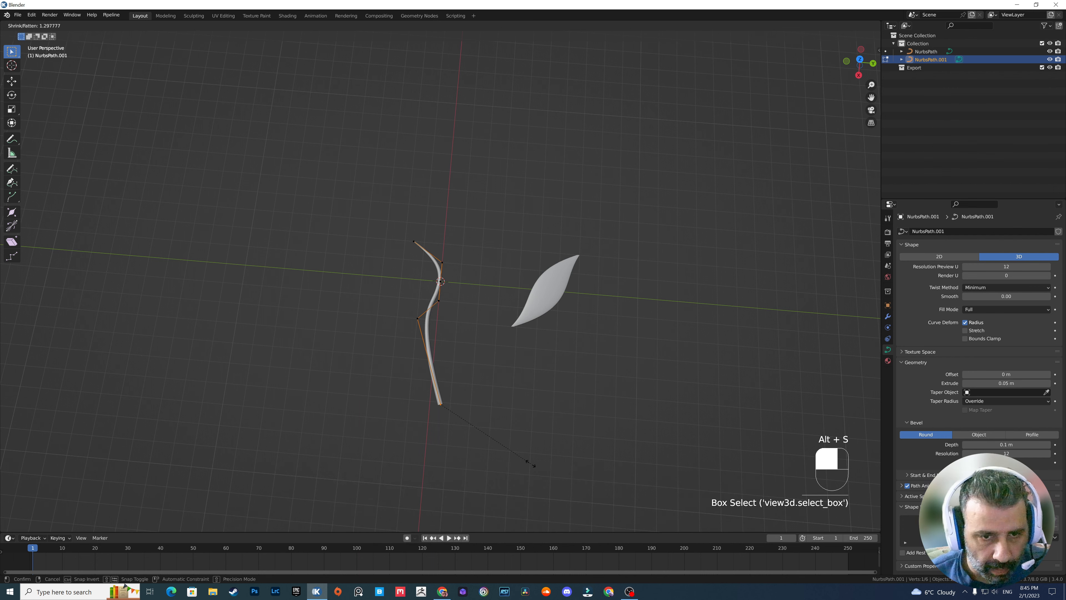
pyautogui.click(532, 464)
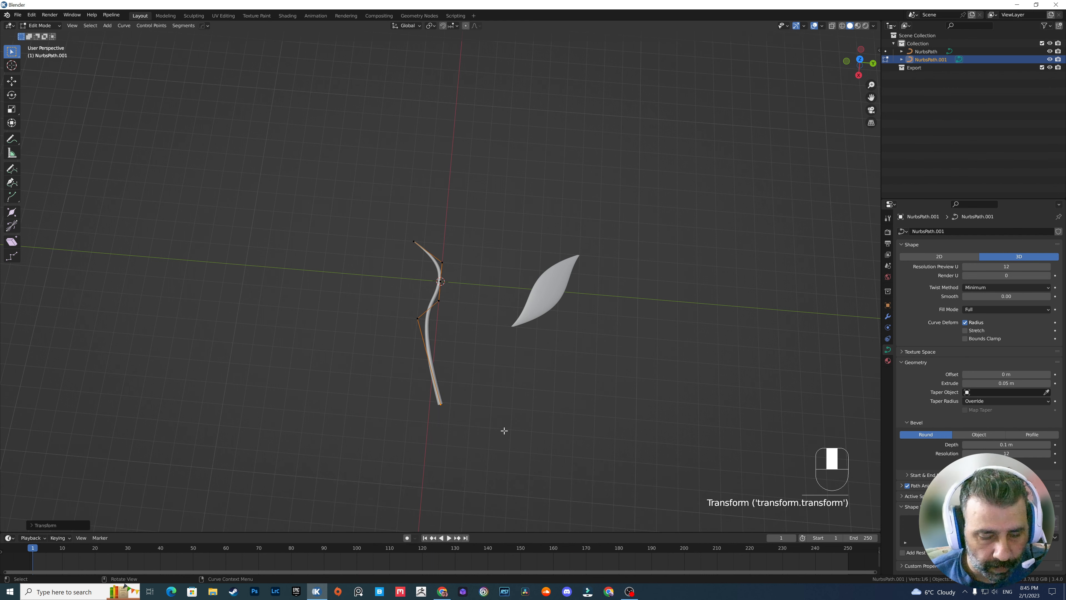
# Move the stem's control point before the extruded end along positive X to smooth the lower bend
pyautogui.press('Tab')
pyautogui.moveTo(502, 381); pyautogui.dragTo(480, 335, button='middle')
pyautogui.hotkey('ctrl', 'Tab')
pyautogui.click(487, 290)
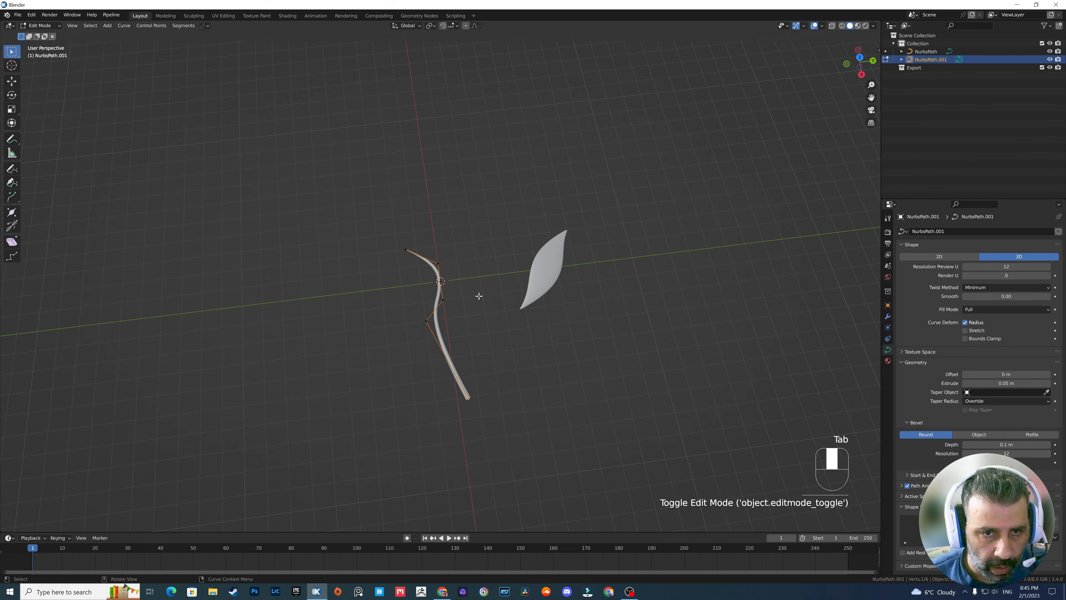
pyautogui.click(419, 336)
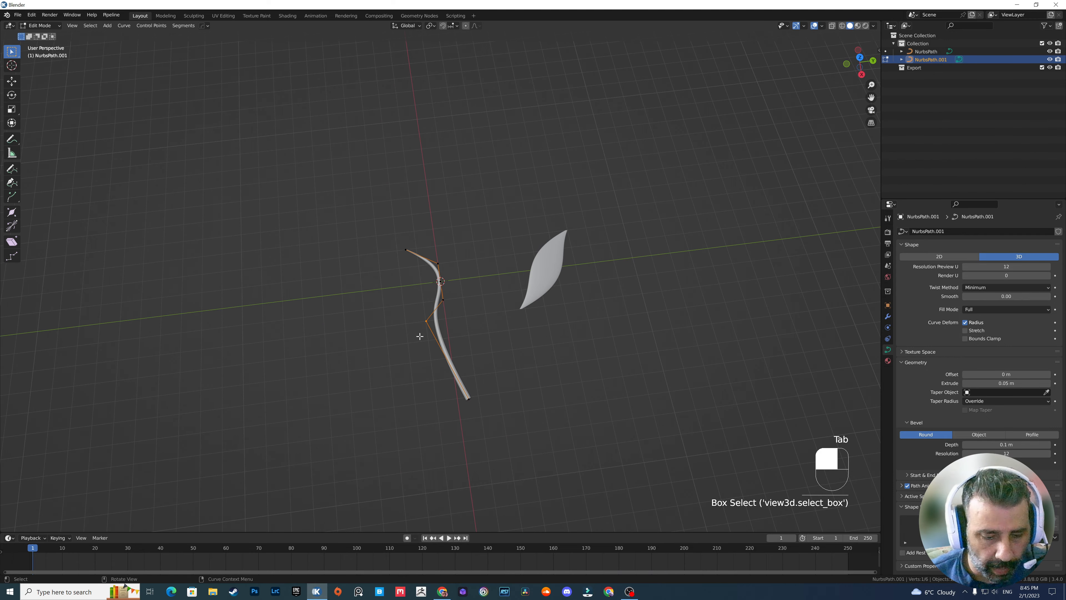
pyautogui.press('g')
pyautogui.press('y')
pyautogui.press('x')
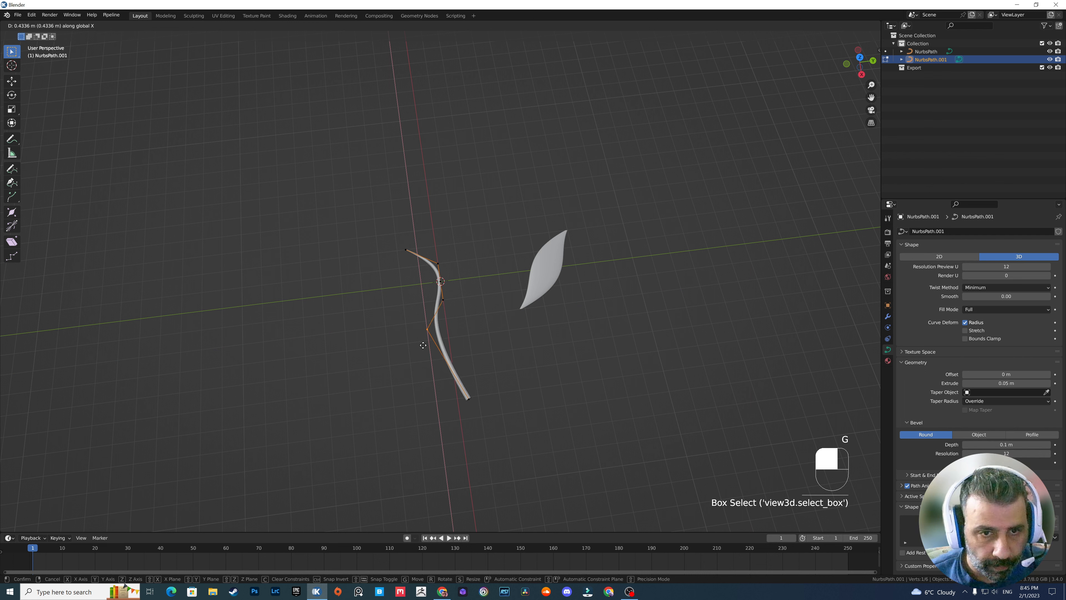
pyautogui.click(432, 363)
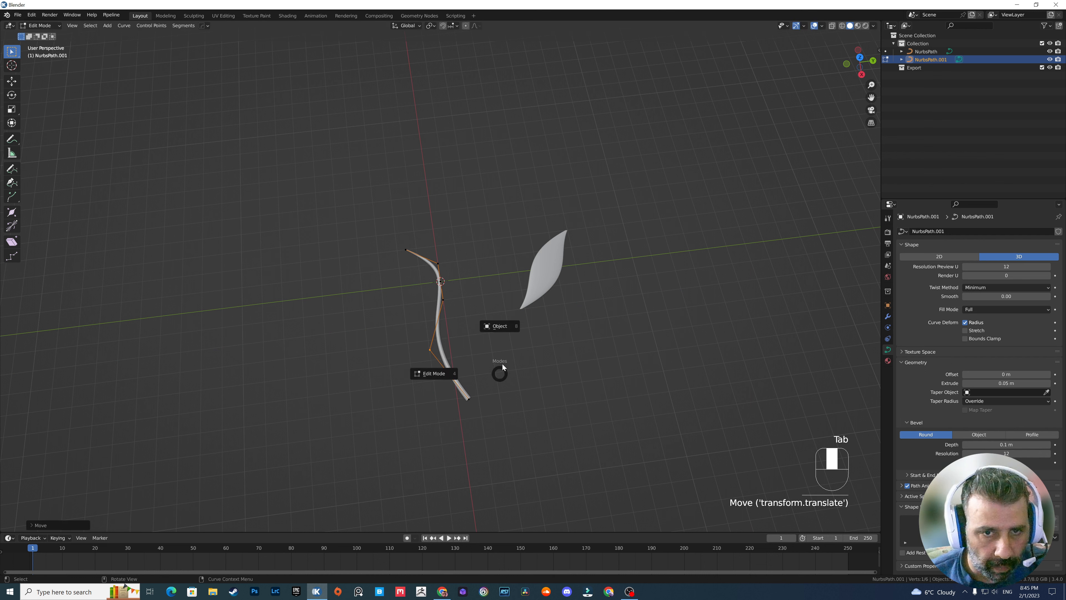
# Return to Object Mode and scale the whole stem uniformly to about twice its size
pyautogui.press('Tab')
pyautogui.press('s')
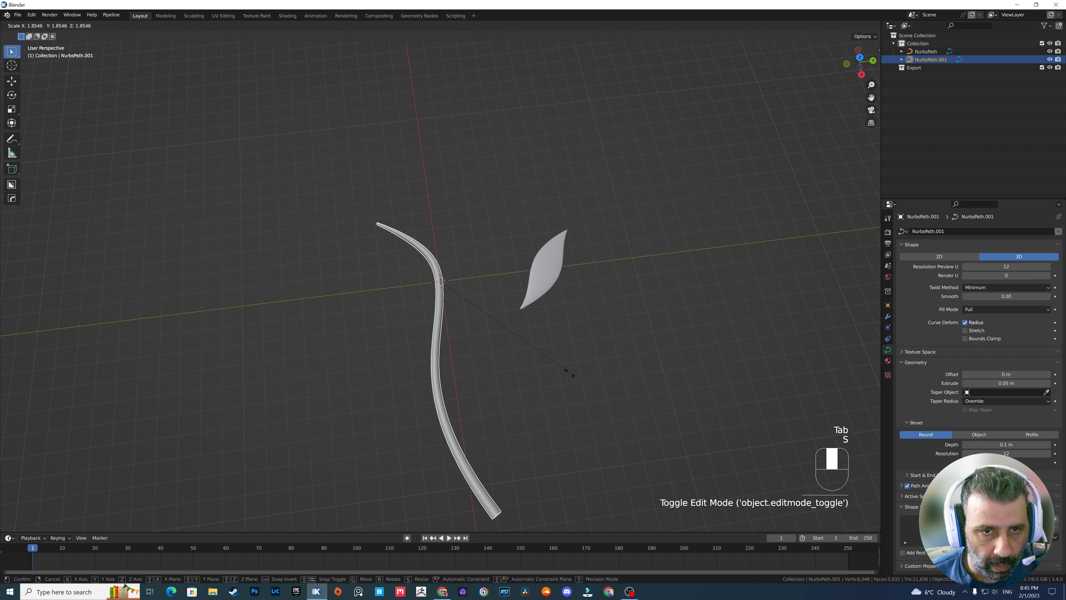
pyautogui.click(582, 386)
# Move the leaf about -3.9 m along Y and about -3.1 m along X so its base meets the upper stem
pyautogui.click(547, 273)
pyautogui.press('g')
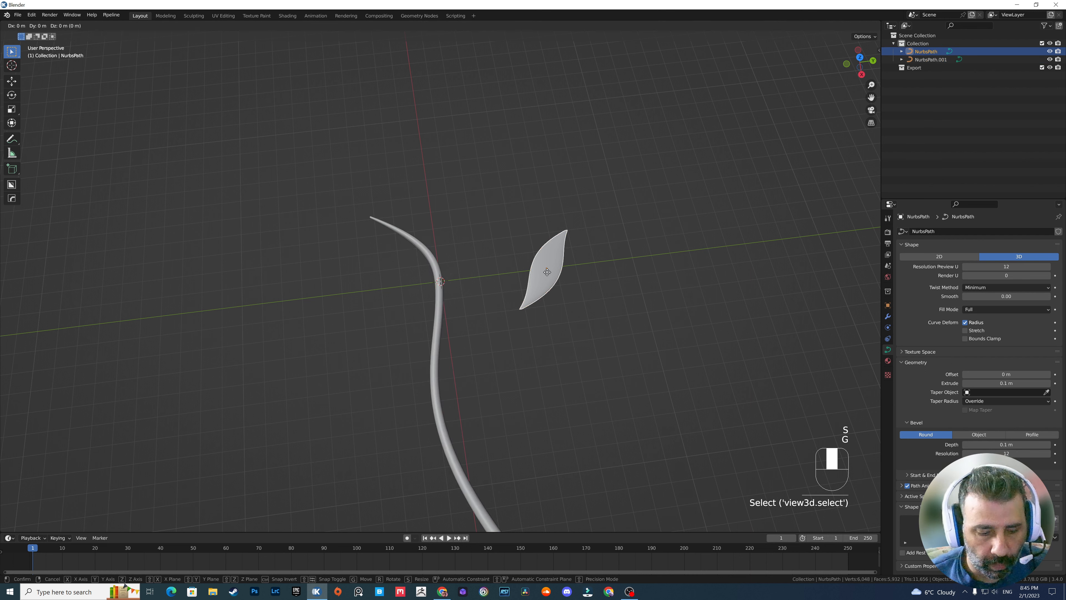
pyautogui.press('y')
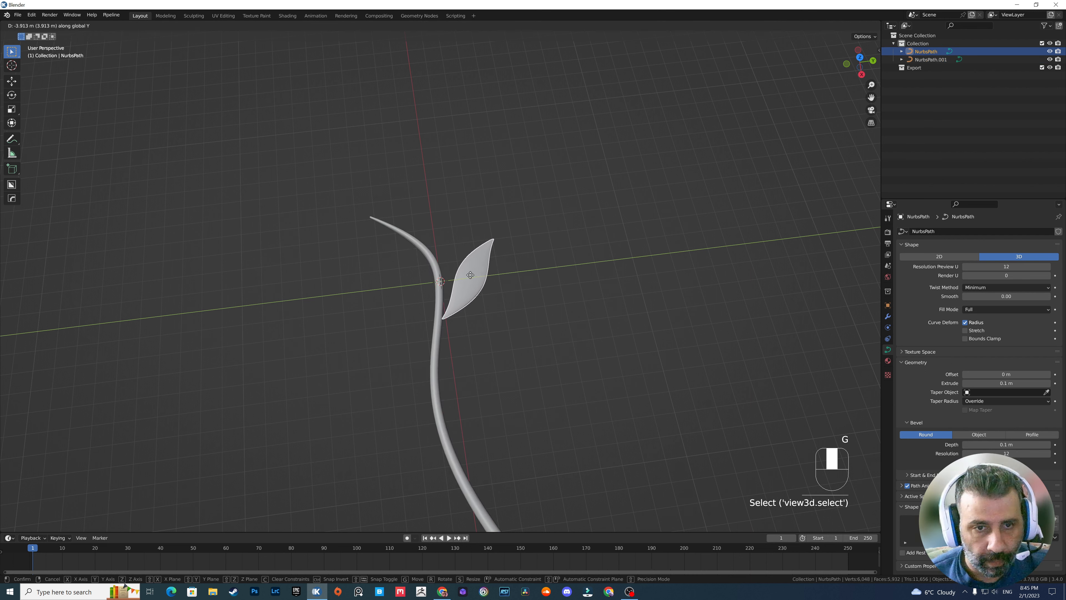
pyautogui.click(469, 275)
pyautogui.press('g')
pyautogui.press('x')
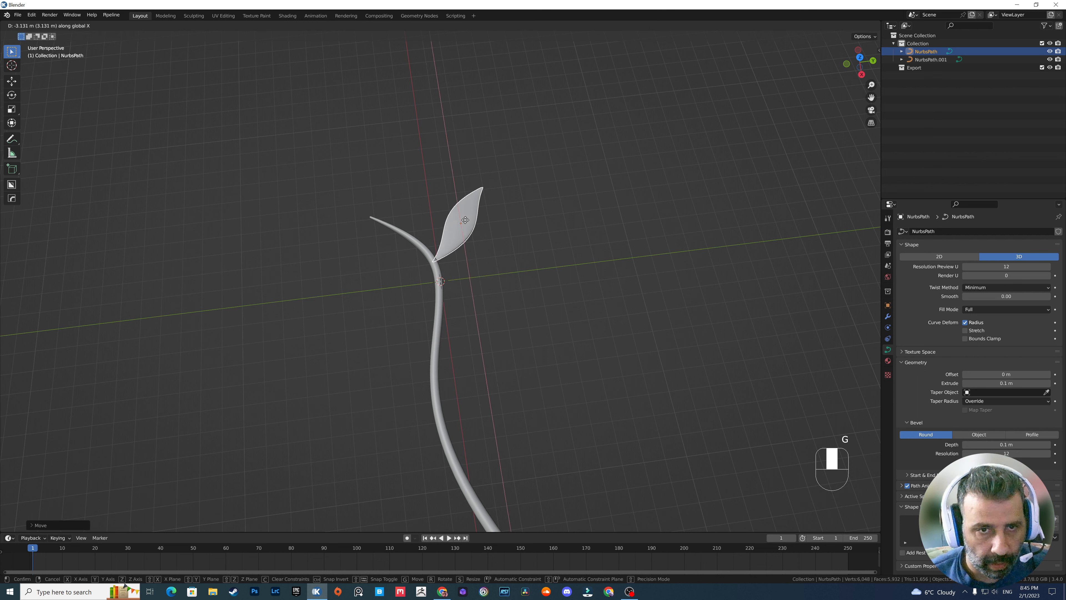
pyautogui.click(465, 221)
# Duplicate the leaf along positive X and shift the copy along Y so its base touches the middle of the stem
pyautogui.hotkey('shift', 'd')
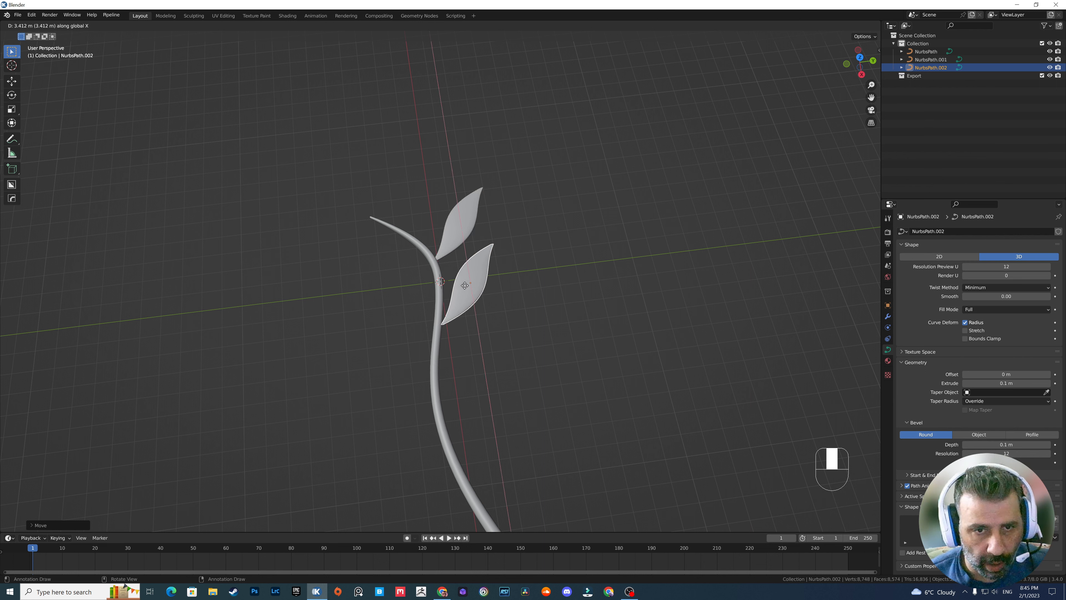
pyautogui.click(464, 333)
pyautogui.press('g')
pyautogui.press('y')
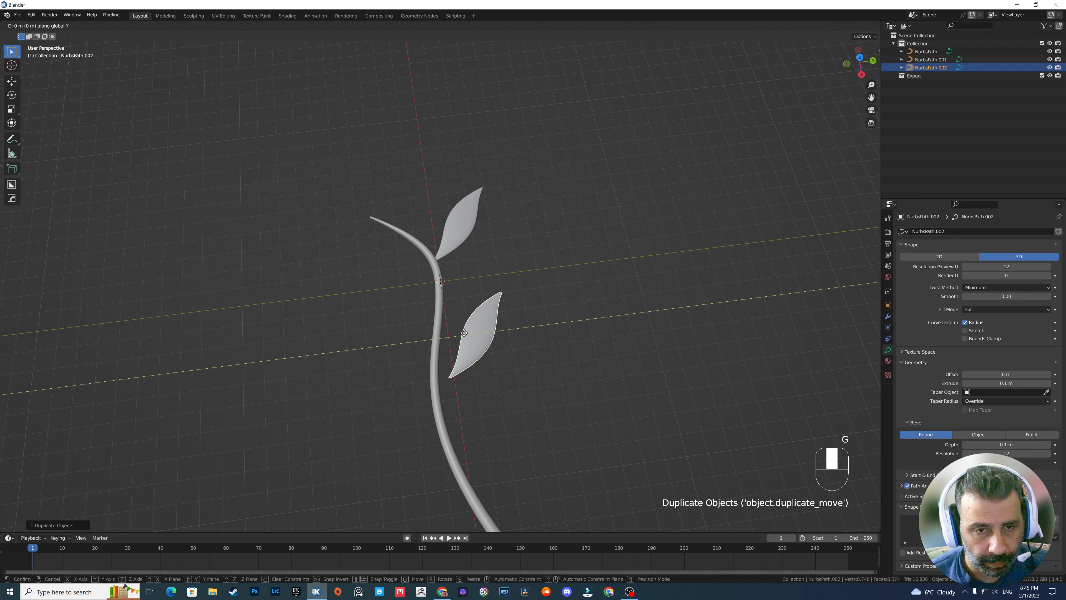
pyautogui.click(452, 333)
# Duplicate the middle leaf further down the stem and shift the copy about 0.87 m along Y to meet the stem
pyautogui.scroll(-1, 485, 368)
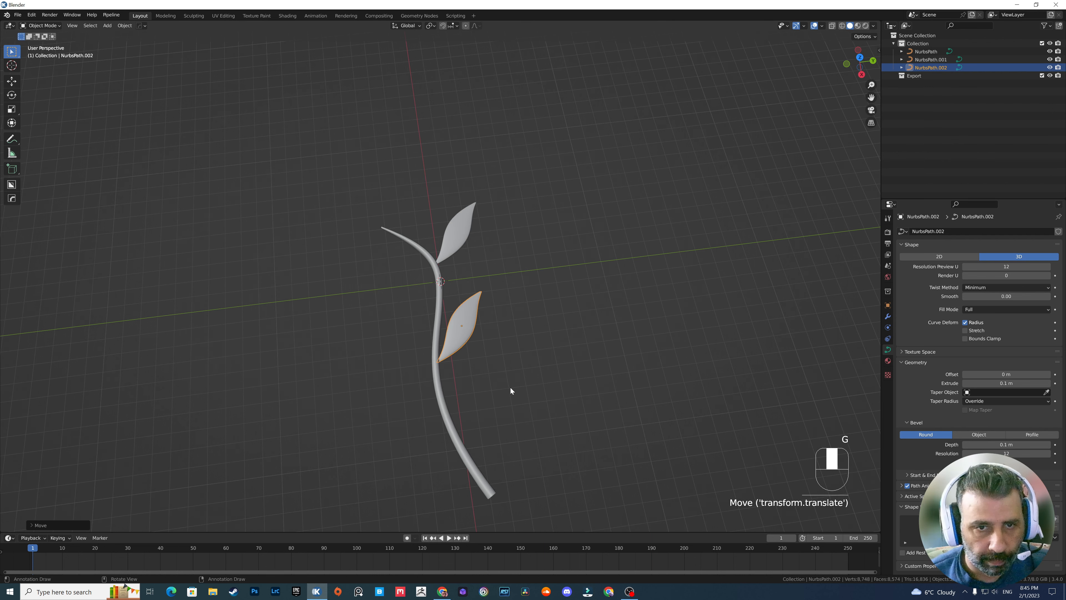
pyautogui.keyDown('shift'); pyautogui.moveTo(509, 387); pyautogui.dragTo(502, 342, button='middle'); pyautogui.keyUp('shift')
pyautogui.hotkey('shift', 'd')
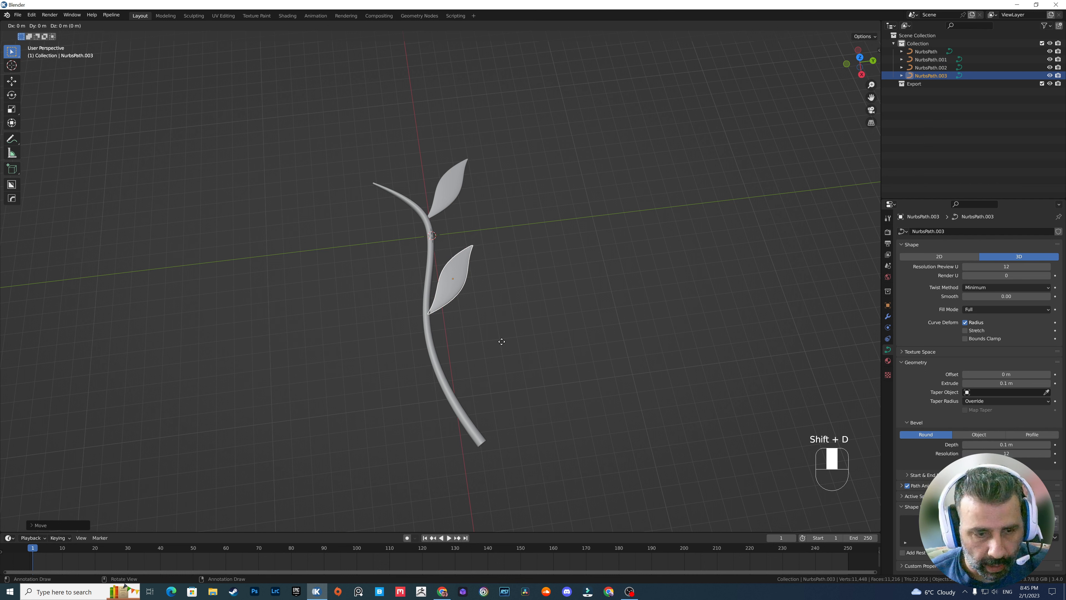
pyautogui.click(518, 428)
pyautogui.press('g')
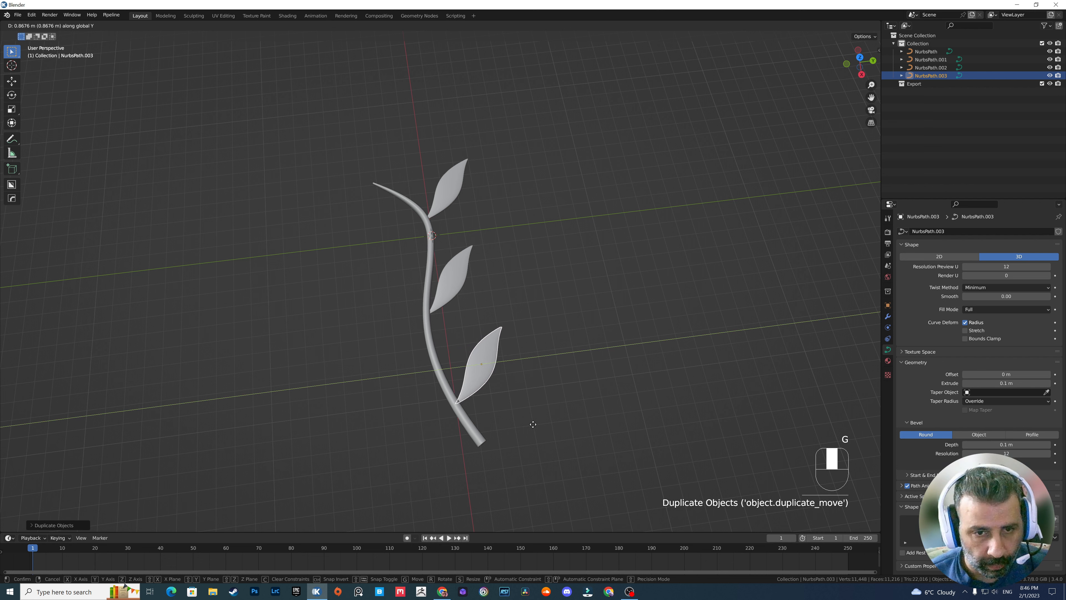
pyautogui.click(533, 424)
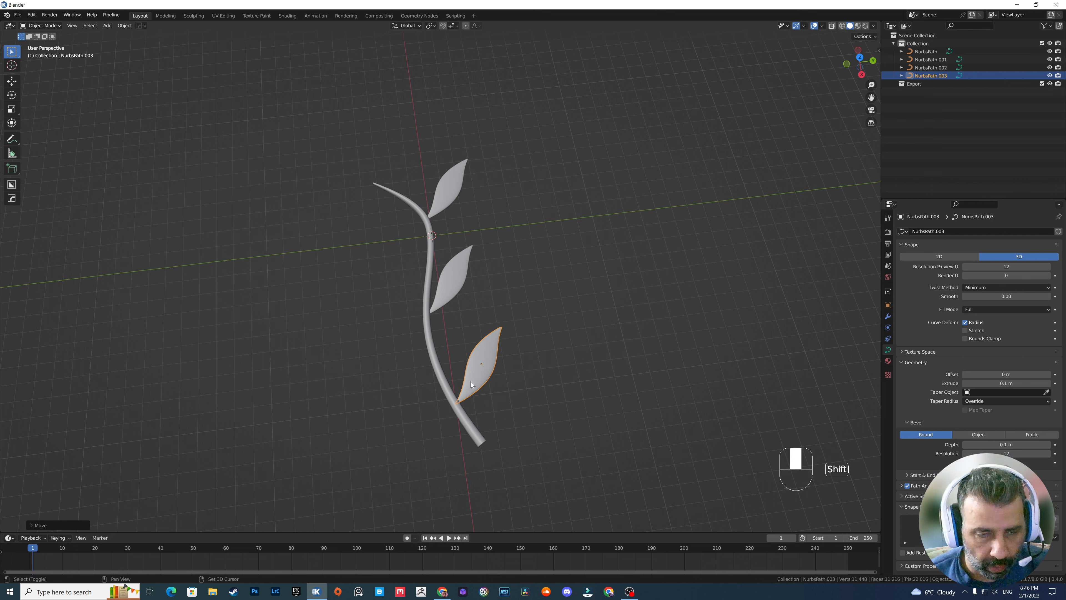
# Duplicate the lowest leaf, flip the copy around the X axis and move it along negative Y across the stem
pyautogui.hotkey('shift', 'd')
pyautogui.press('r')
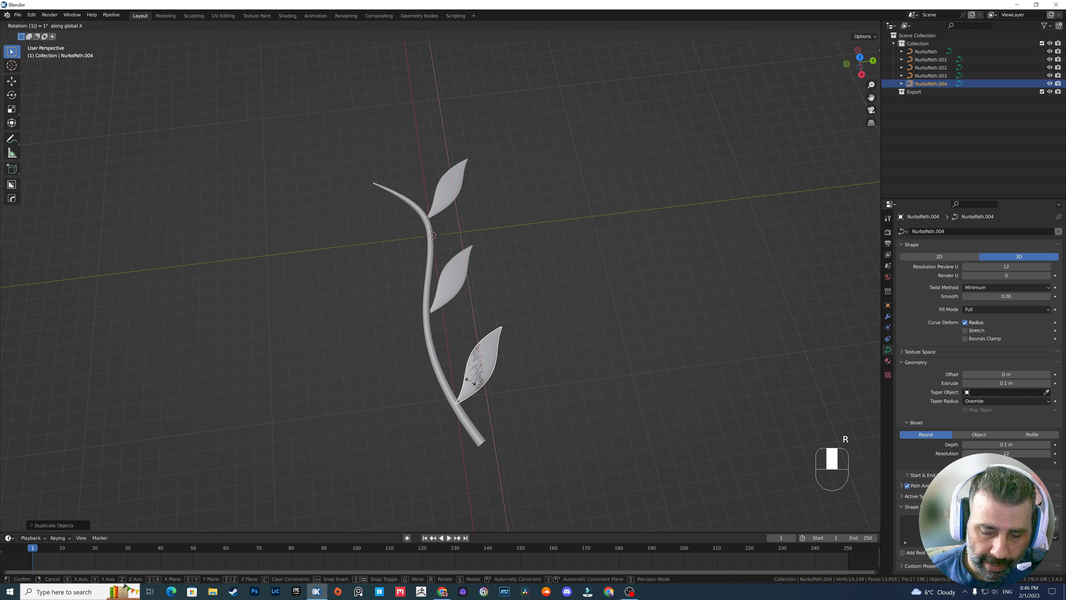
pyautogui.click(471, 381)
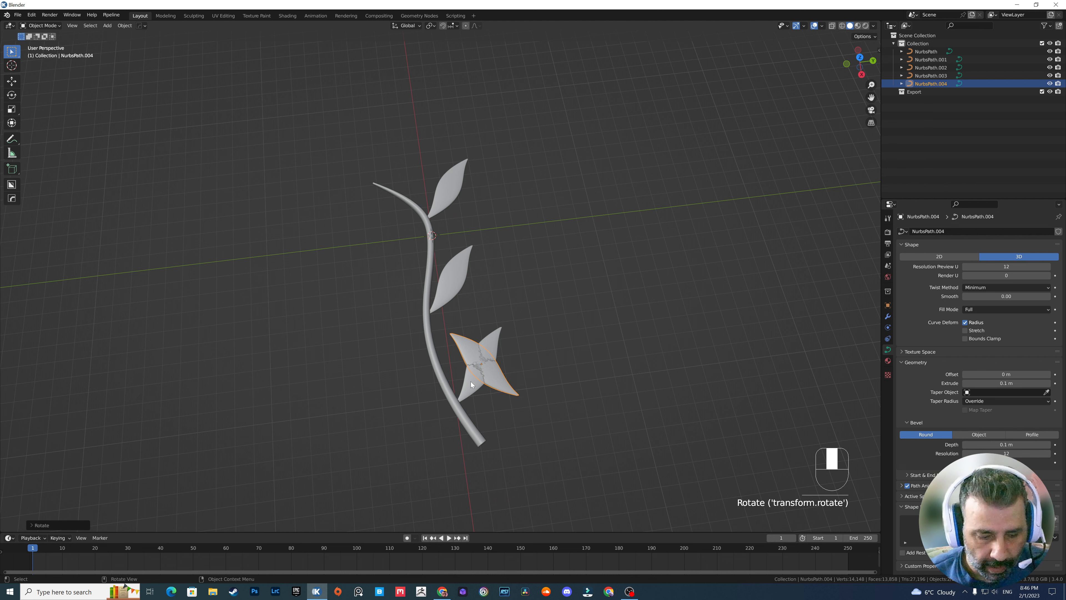
pyautogui.press('g')
pyautogui.press('y')
pyautogui.click(406, 398)
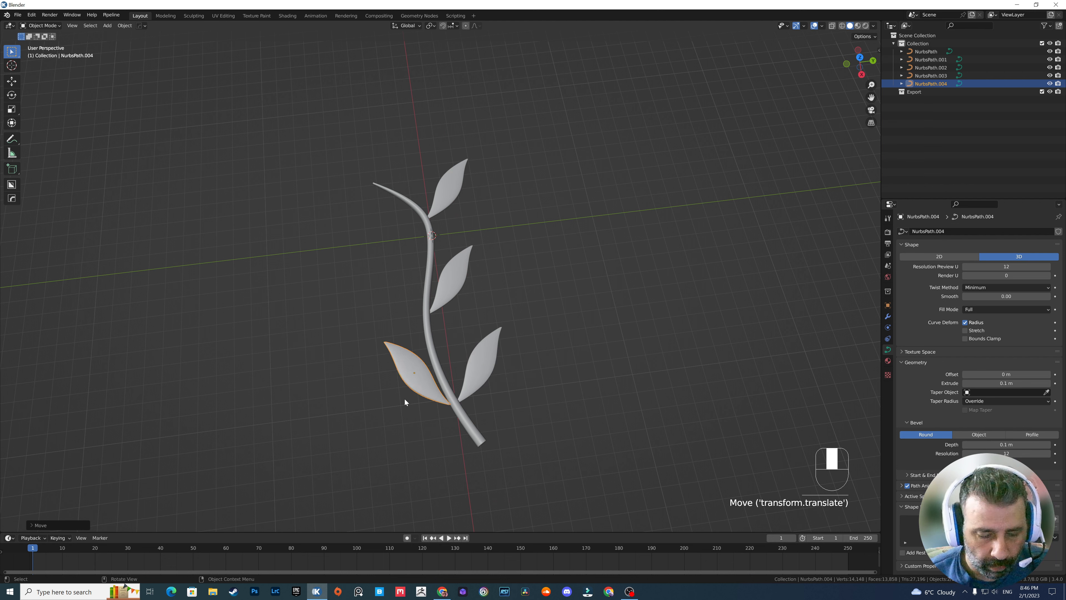
# Rotate the flipped lower leaf slightly around Z and move it so its base meets the stem
pyautogui.press('r')
pyautogui.press('z')
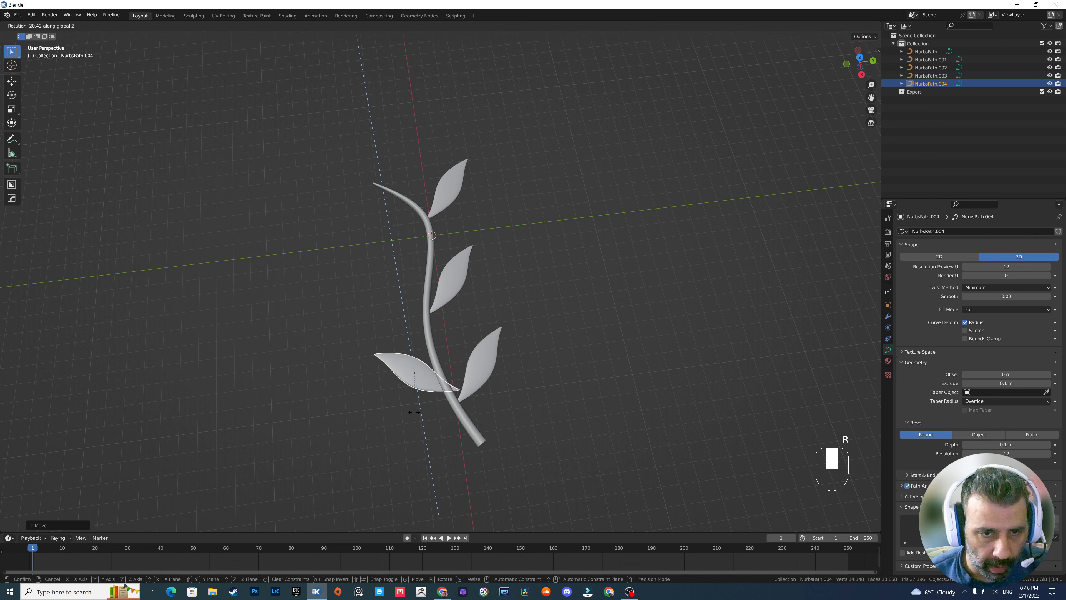
pyautogui.press('g')
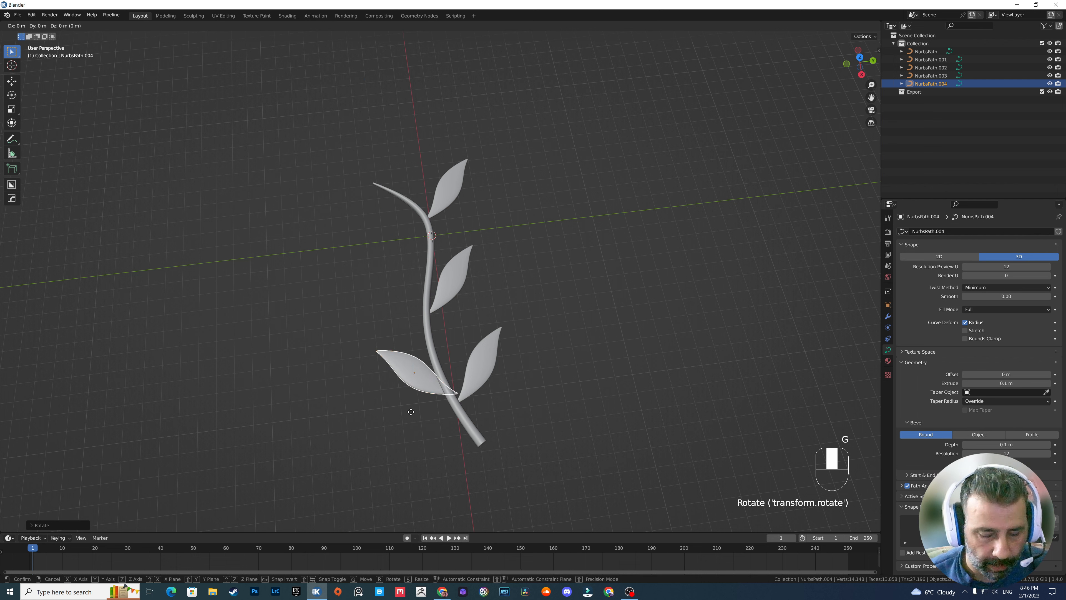
pyautogui.click(401, 414)
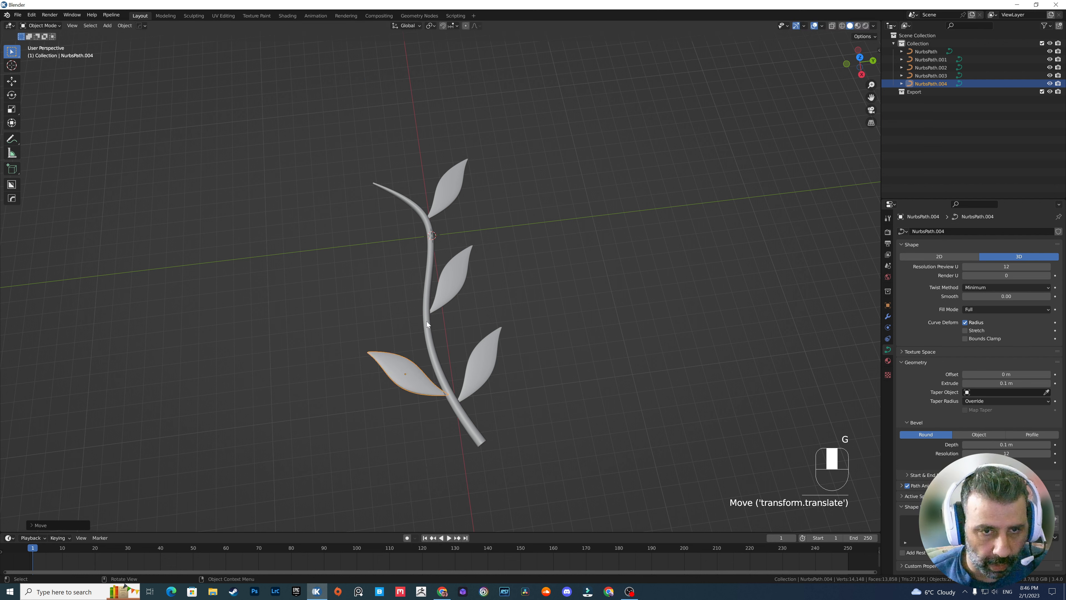
# Duplicate the middle leaf onto the opposite side of the stem and flip the copy around the X axis
pyautogui.click(452, 284)
pyautogui.hotkey('shift', 'd')
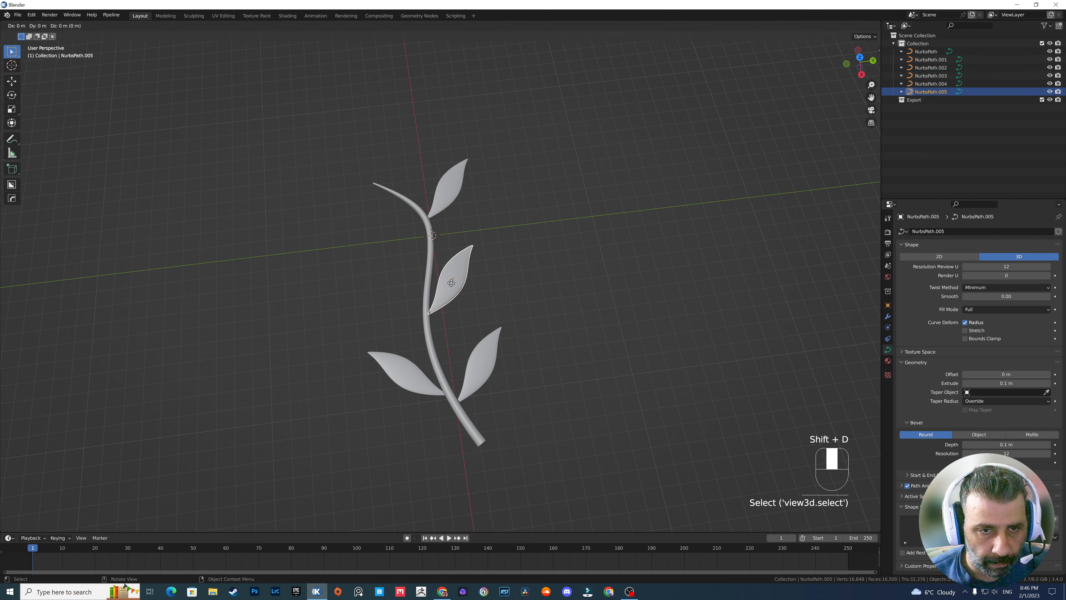
pyautogui.click(405, 288)
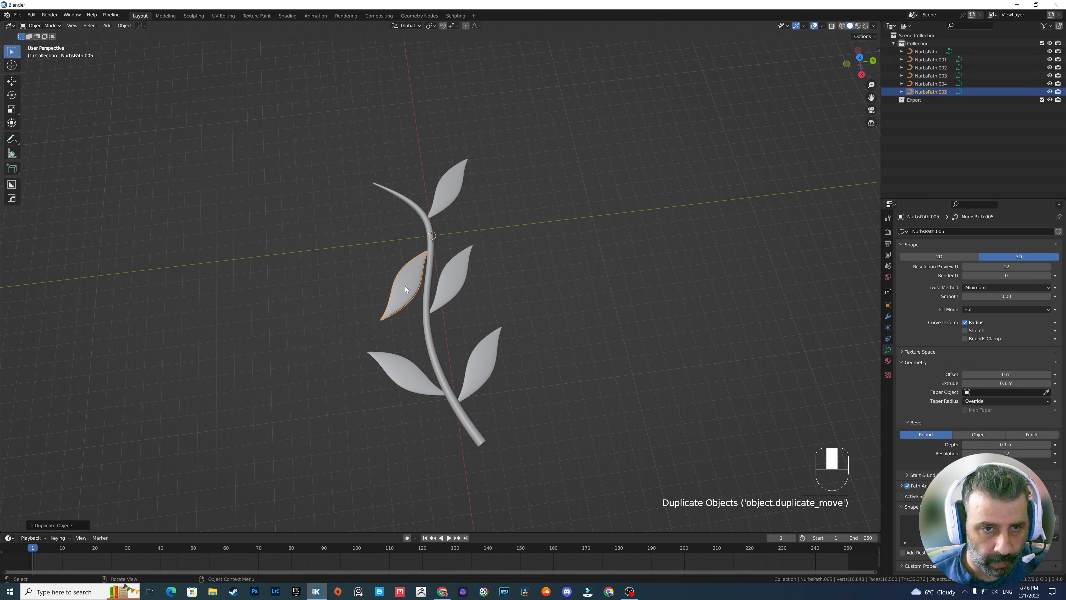
pyautogui.press('r')
pyautogui.press('x')
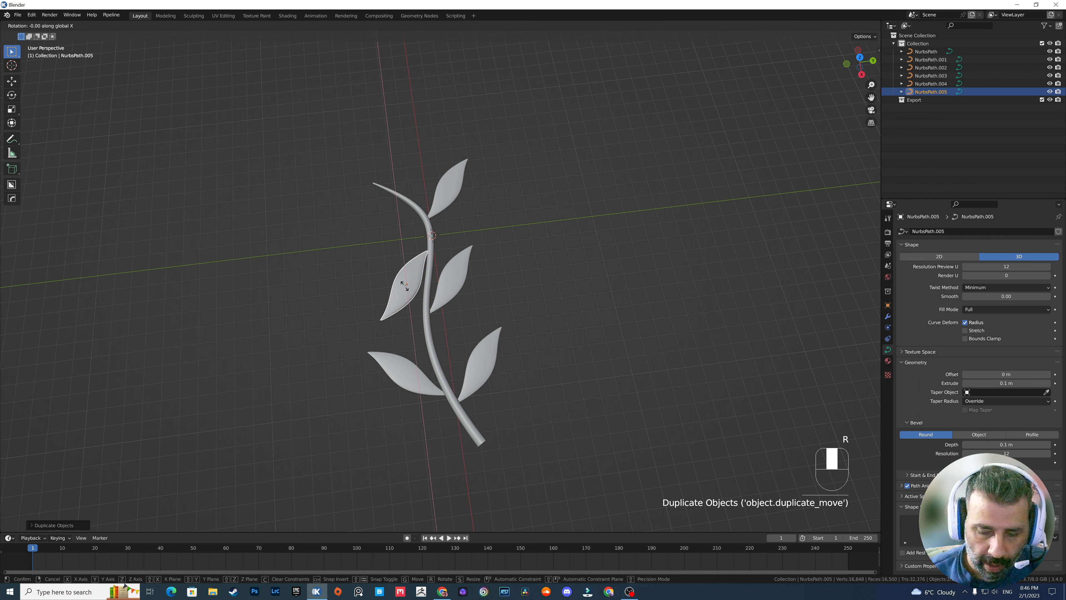
pyautogui.click(406, 288)
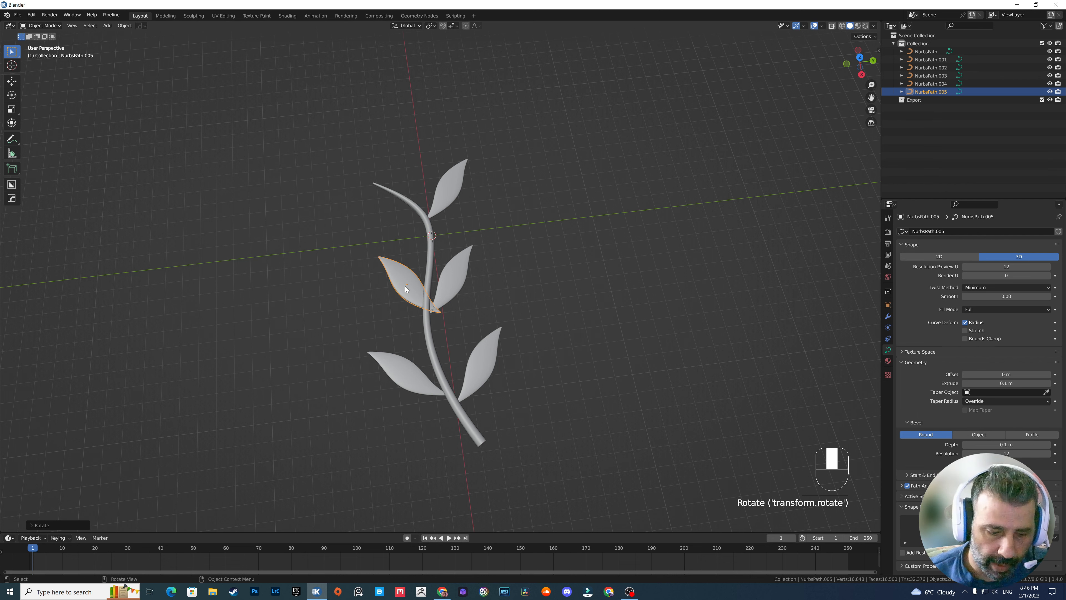
# Move the flipped middle leaf about -0.9 m along Y and slide it down the stem along positive X
pyautogui.press('g')
pyautogui.press('y')
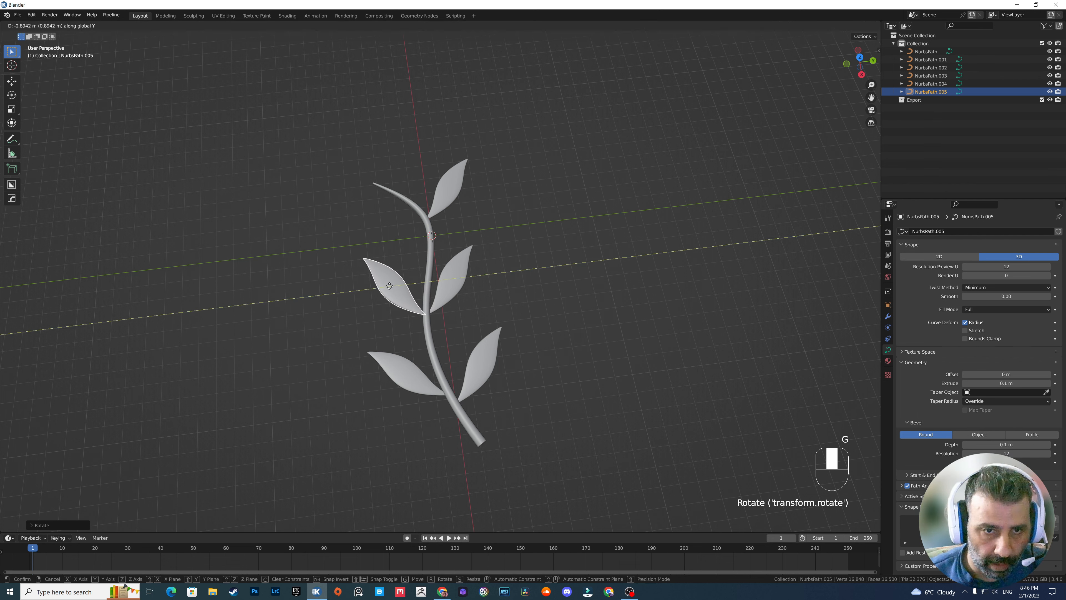
pyautogui.click(388, 287)
pyautogui.press('g')
pyautogui.press('x')
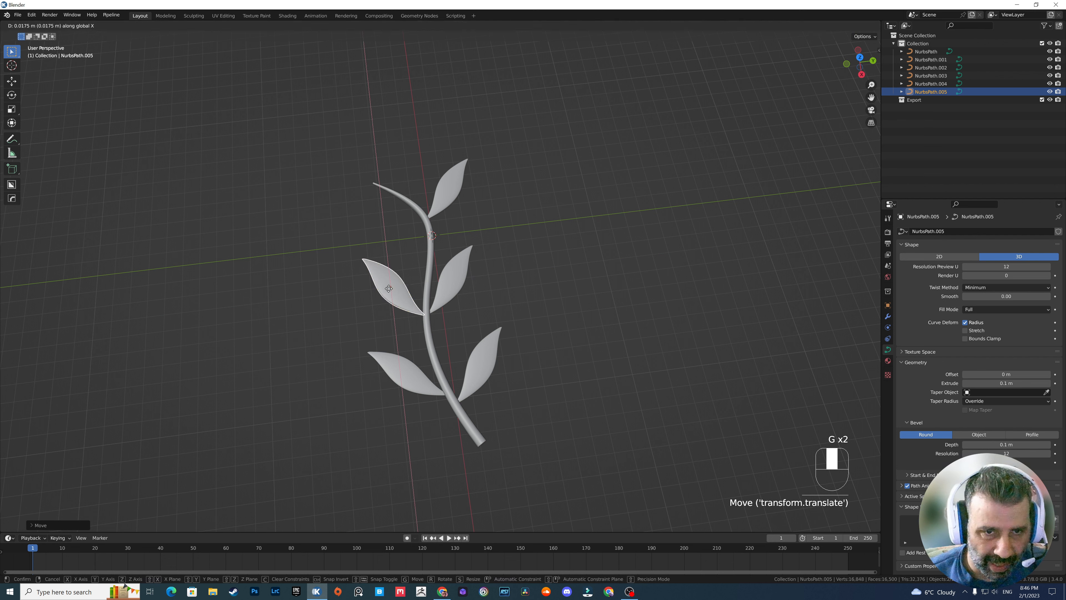
pyautogui.click(395, 308)
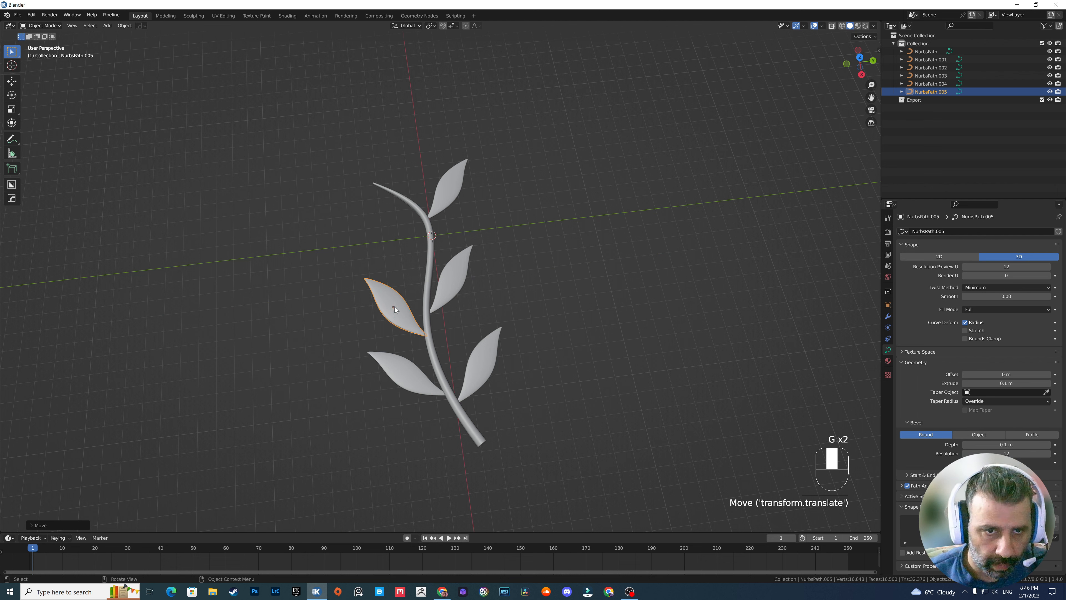
# Duplicate the uppermost leaf onto the opposite side of the stem and rotate the copy 180° around X
pyautogui.click(447, 204)
pyautogui.hotkey('shift', 'd')
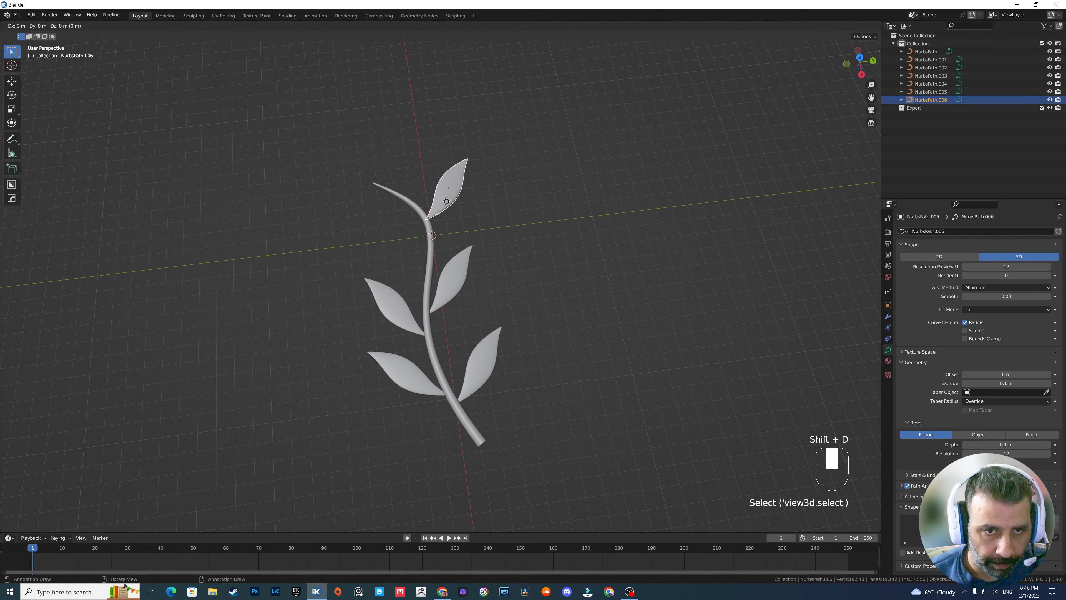
pyautogui.press('x')
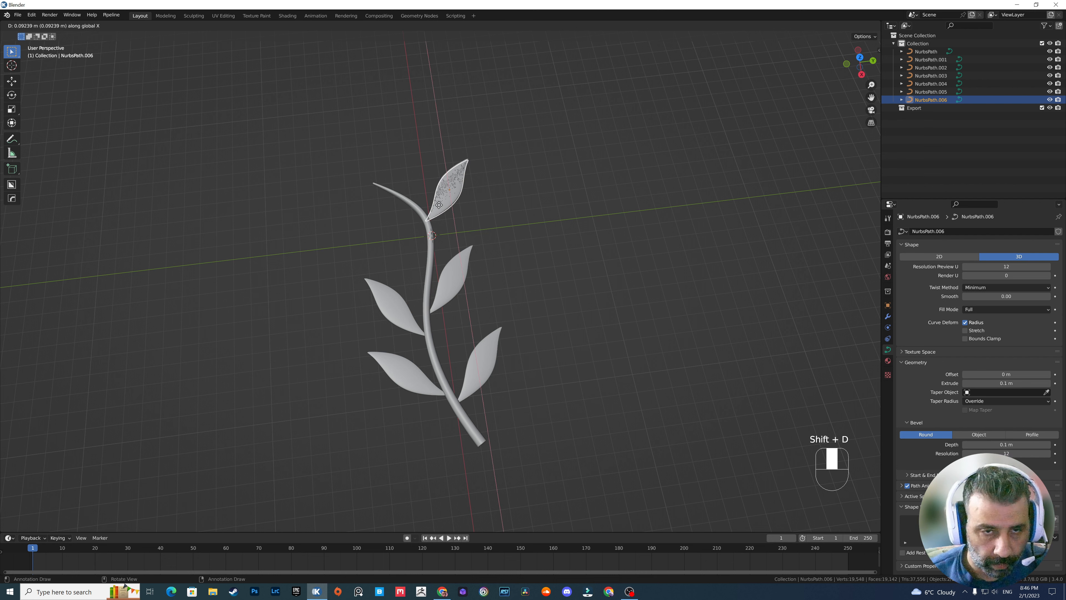
pyautogui.click(387, 222)
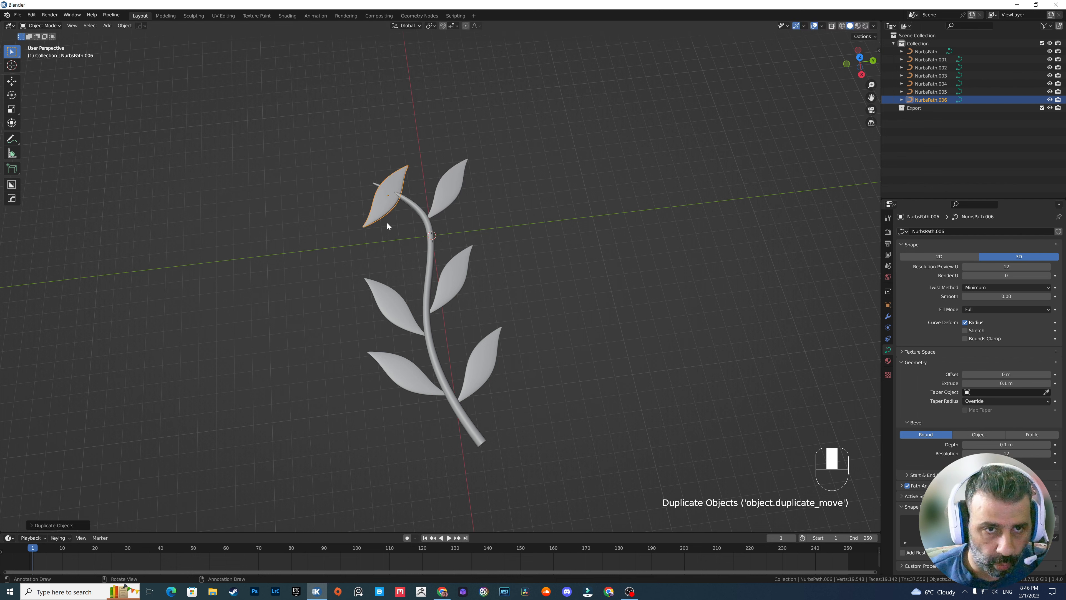
pyautogui.press('r')
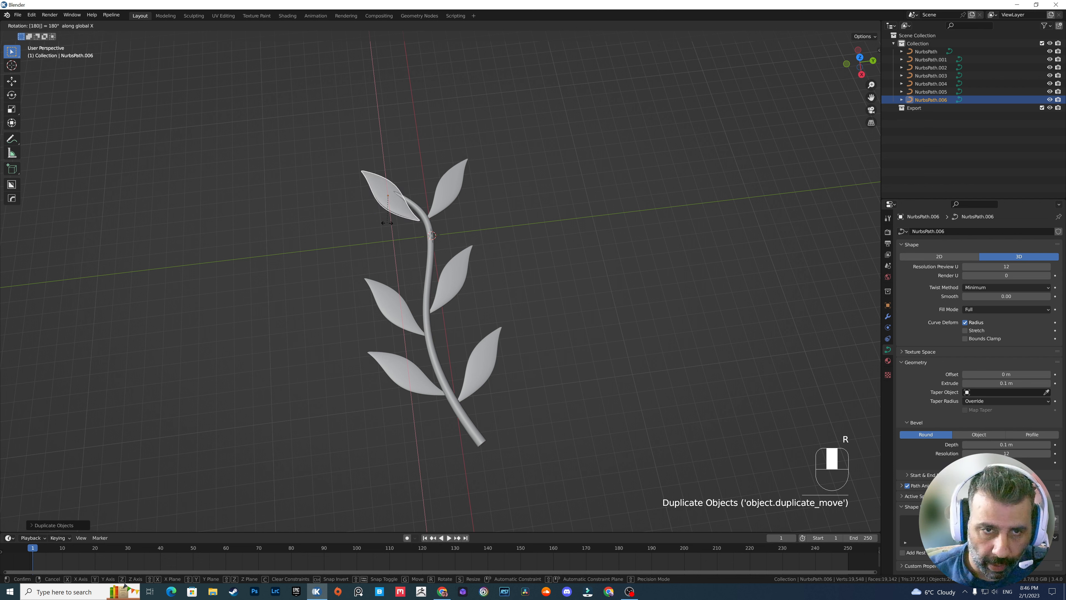
pyautogui.click(387, 222)
# Slide the flipped upper leaf down the stem along positive X and nudge it slightly along Y toward the stem
pyautogui.press('g')
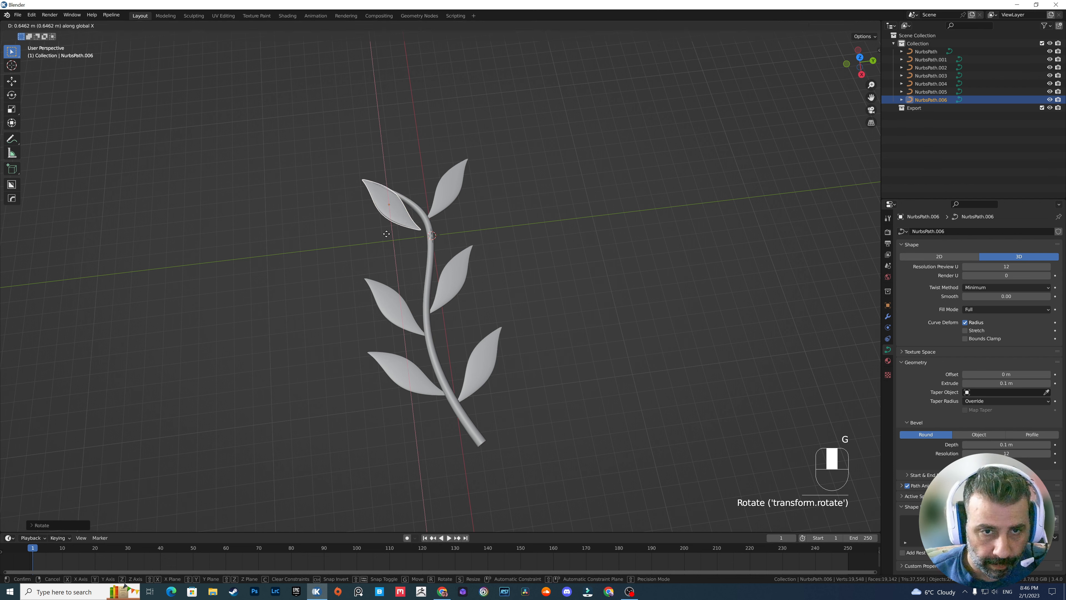
pyautogui.press('x')
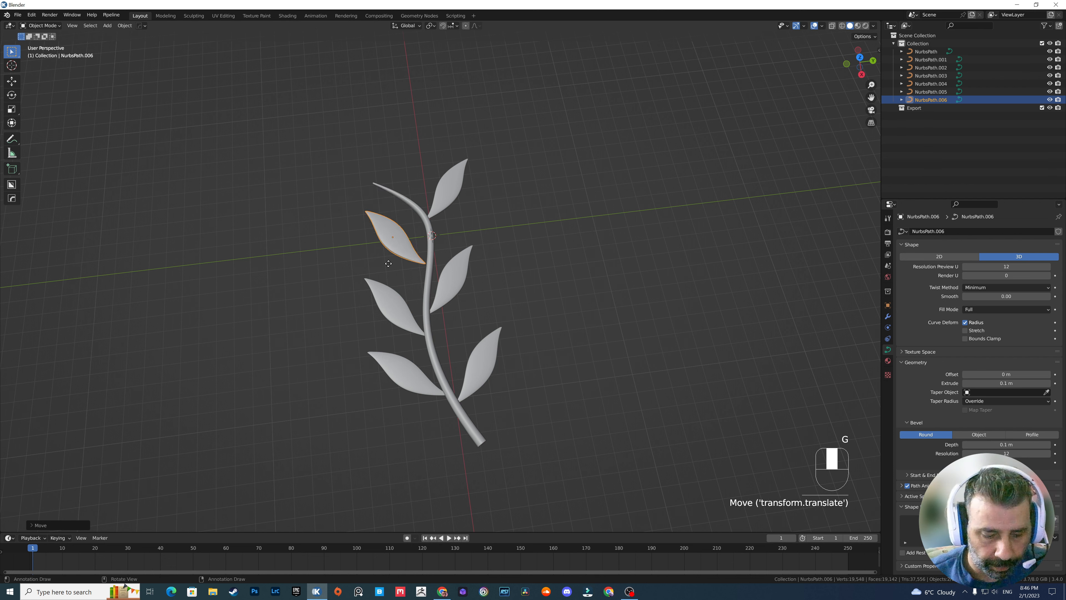
pyautogui.press('g')
pyautogui.click(392, 264)
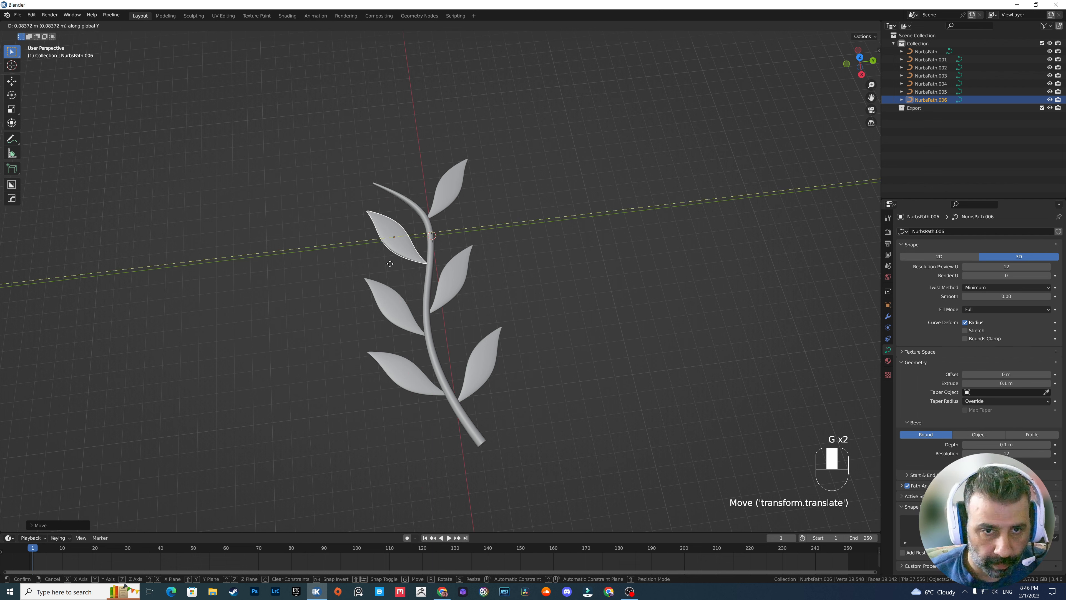
# Scale the flipped upper leaf down and move it about 0.5 m along Y so its base meets the stem
pyautogui.press('s')
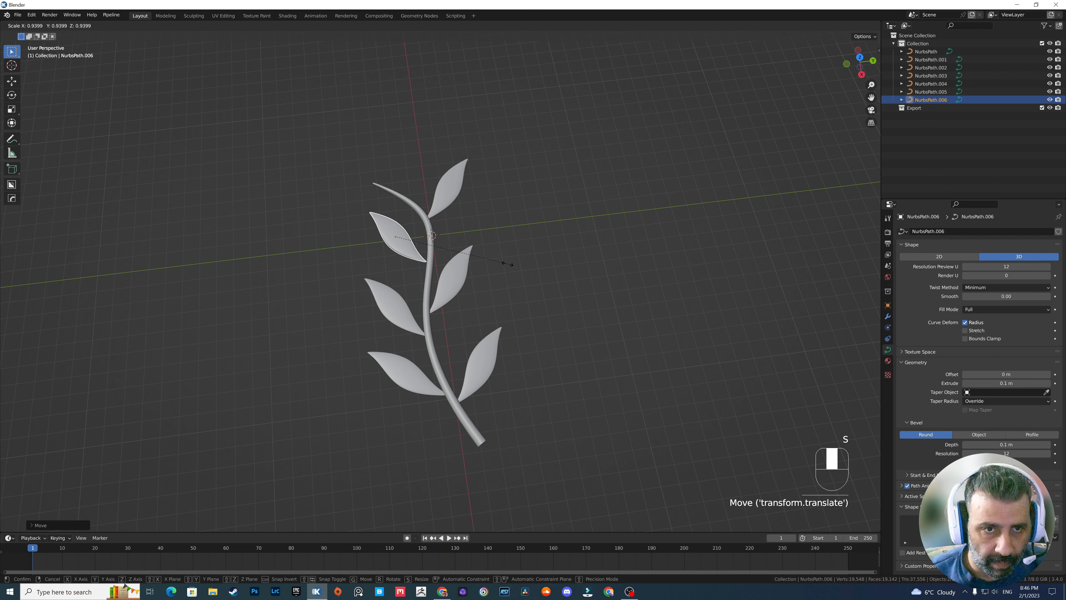
pyautogui.click(489, 257)
pyautogui.press('g')
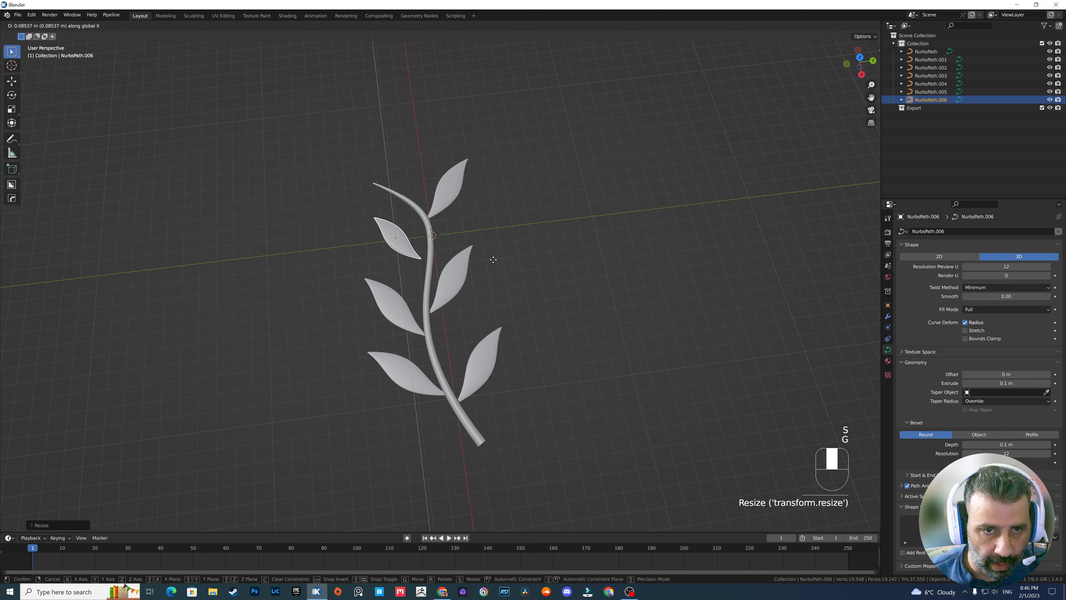
pyautogui.press('y')
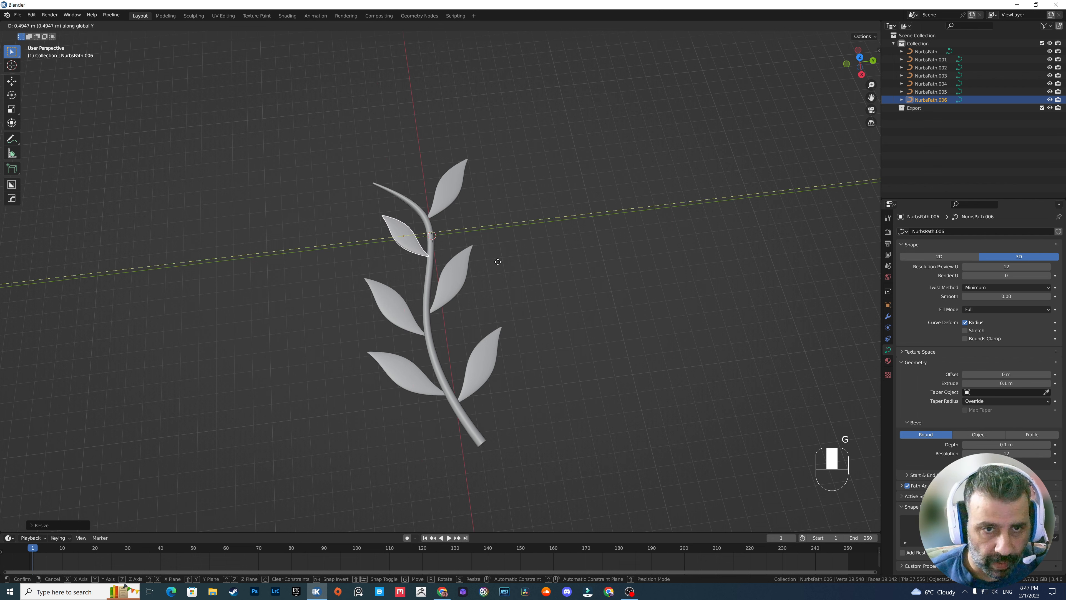
pyautogui.click(497, 261)
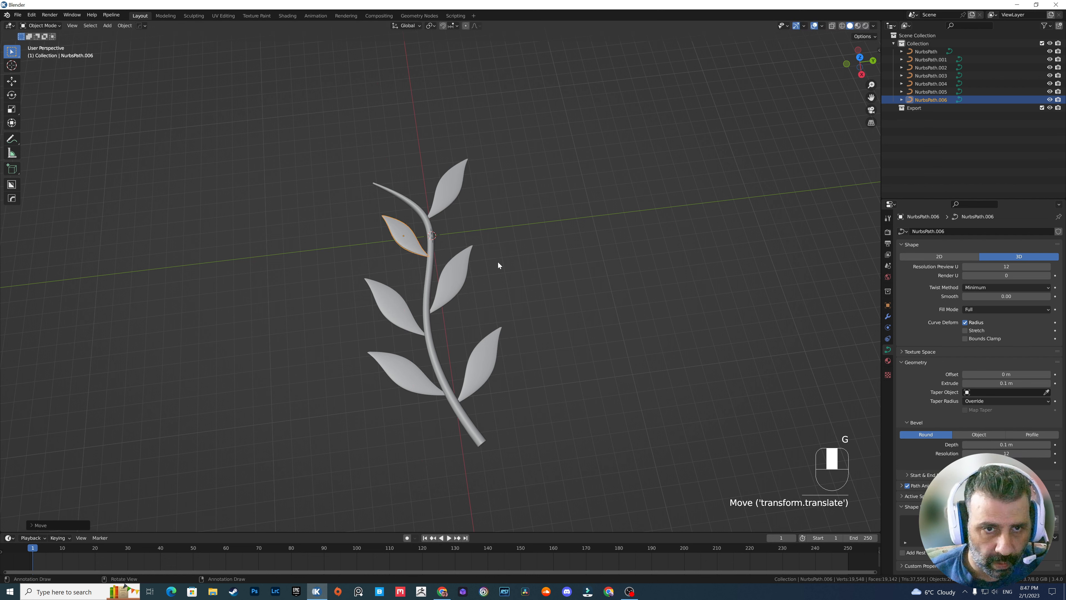
# Scale the flipped lowest leaf down slightly and move it along positive Y so its base stays on the stem
pyautogui.click(403, 374)
pyautogui.press('s')
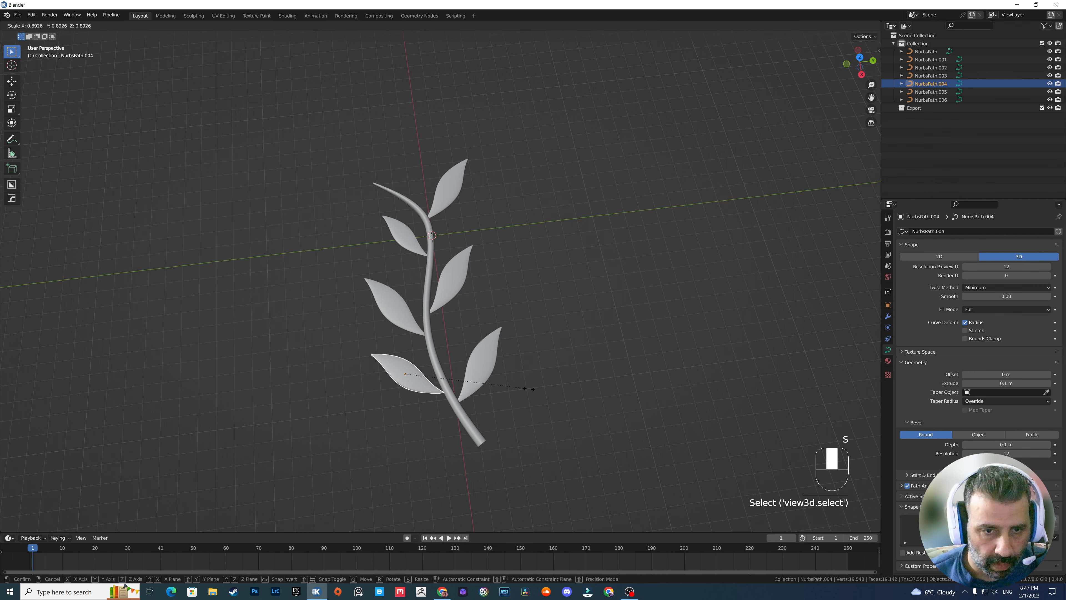
pyautogui.click(524, 388)
pyautogui.press('g')
pyautogui.press('y')
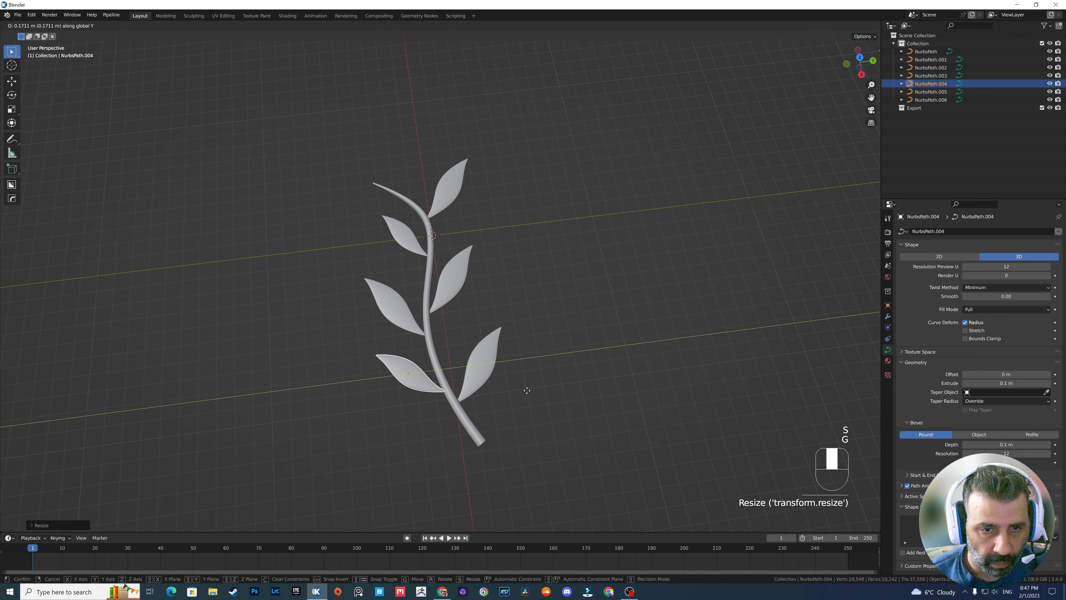
pyautogui.click(524, 387)
# Select all six leaves without the stem and scale them up along Z to thicken them
pyautogui.moveTo(514, 331); pyautogui.dragTo(518, 298, button='middle')
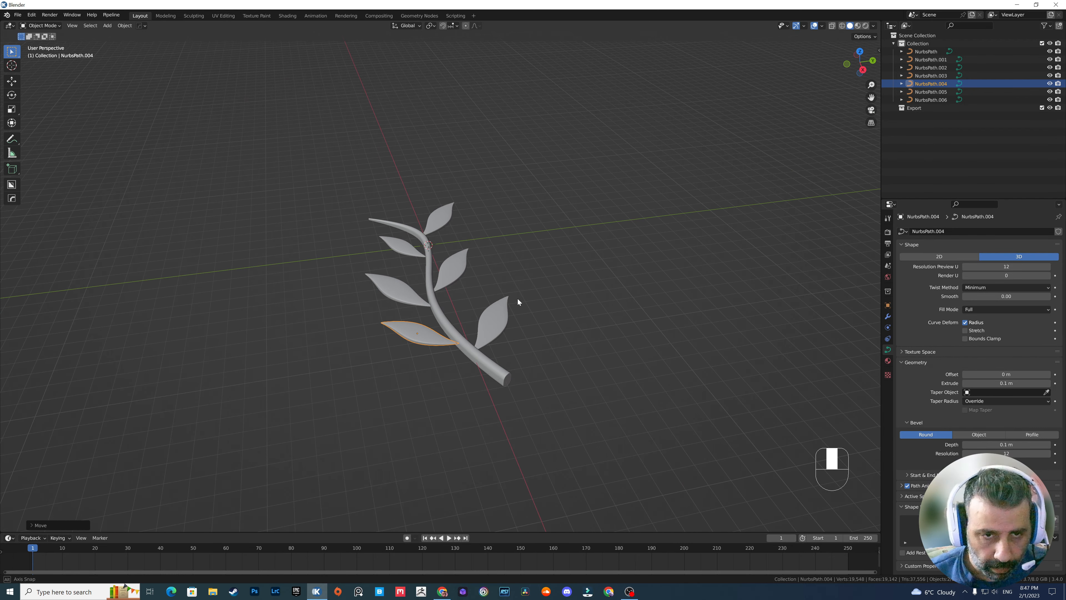
pyautogui.keyDown('shift'); pyautogui.click(495, 317); pyautogui.keyUp('shift')
pyautogui.keyDown('shift'); pyautogui.click(456, 272); pyautogui.keyUp('shift')
pyautogui.keyDown('shift'); pyautogui.click(401, 290); pyautogui.keyUp('shift')
pyautogui.keyDown('shift'); pyautogui.click(398, 250); pyautogui.keyUp('shift')
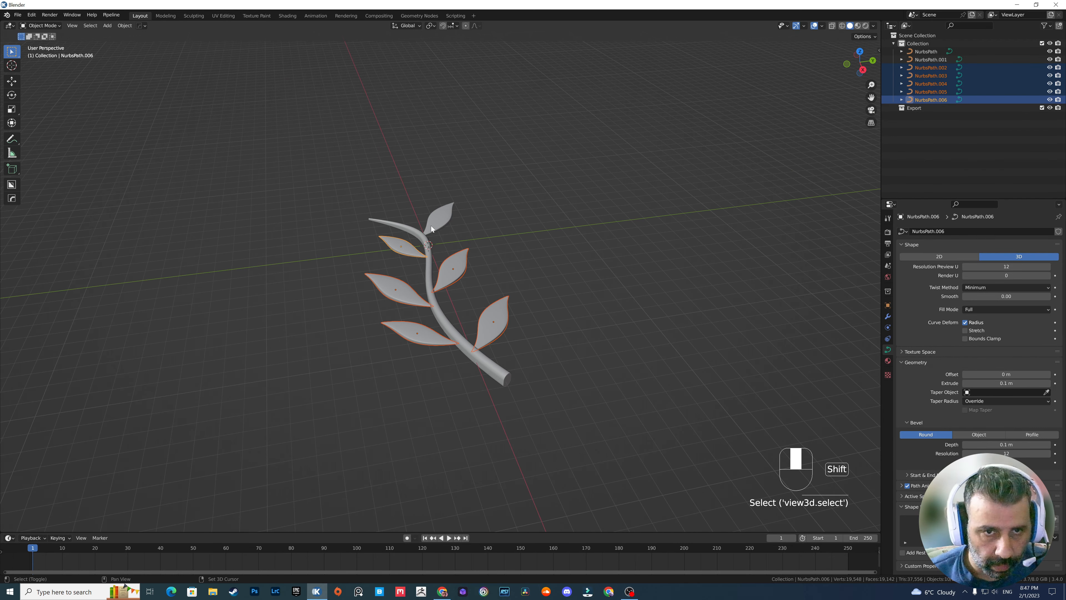
pyautogui.keyDown('shift'); pyautogui.click(431, 227); pyautogui.keyUp('shift')
pyautogui.press('s')
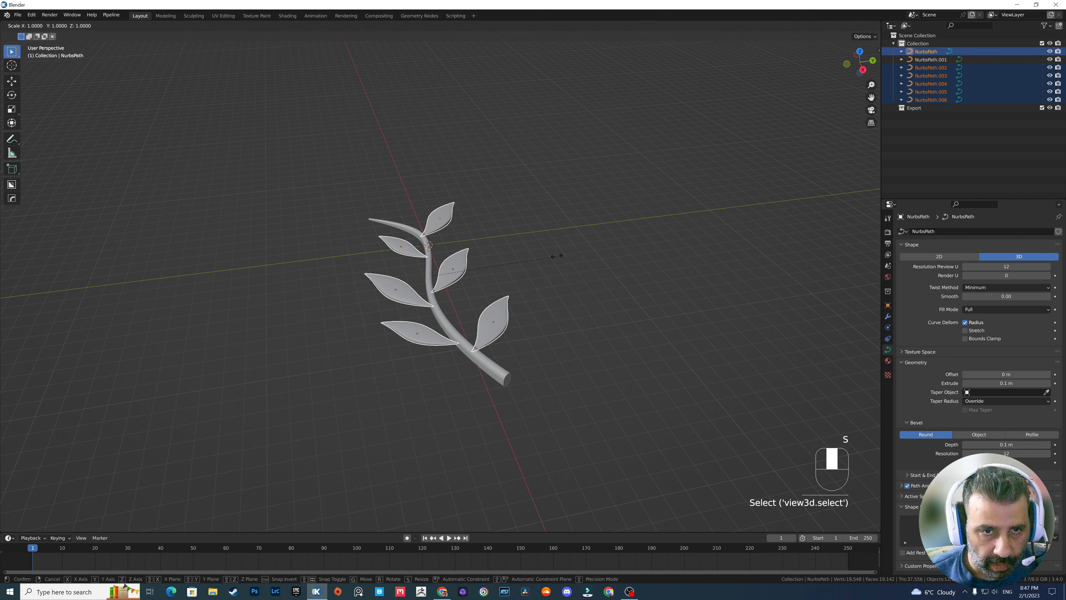
pyautogui.press('z')
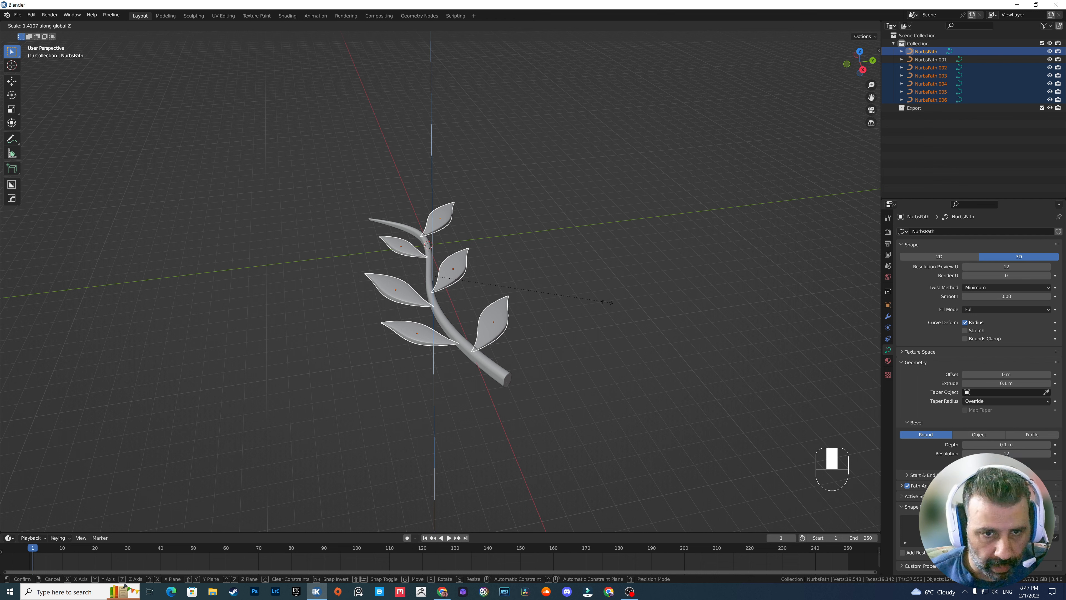
pyautogui.click(582, 300)
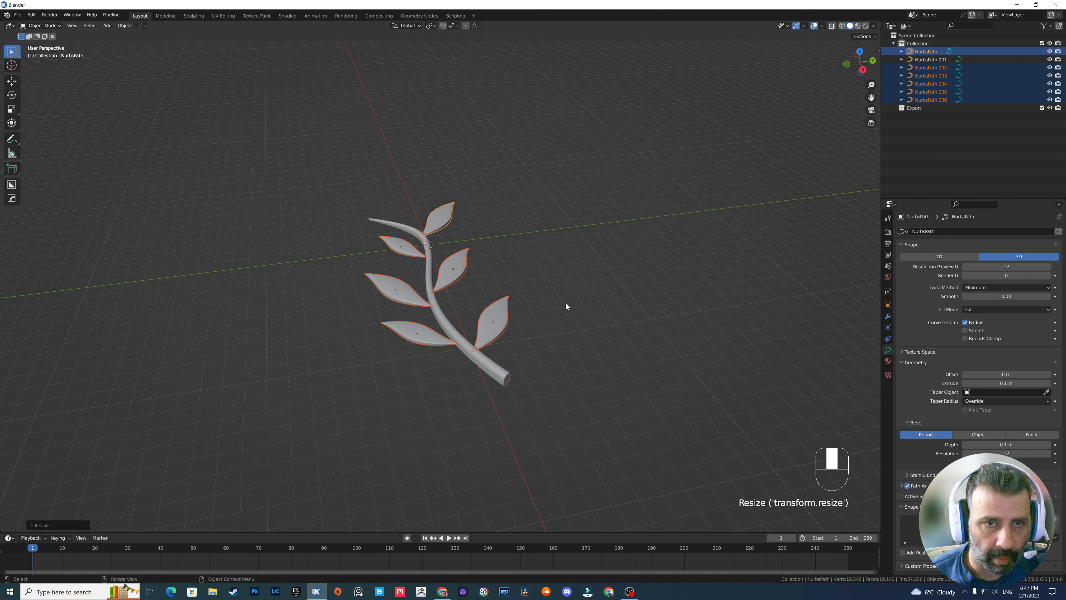
# Convert the stem and all leaves to meshes and join them into one object
pyautogui.moveTo(338, 182); pyautogui.dragTo(499, 382)
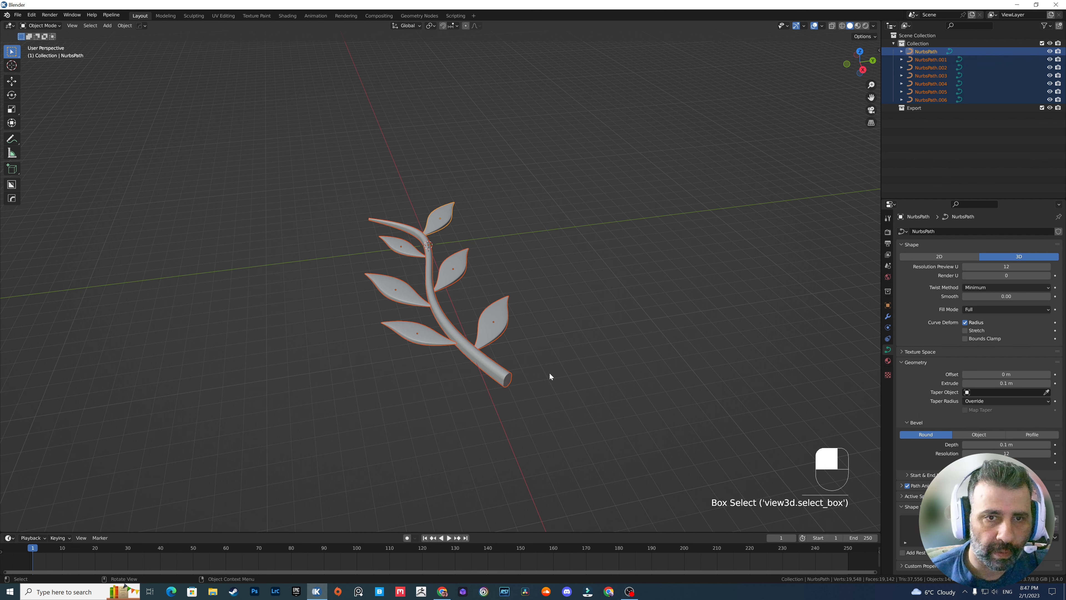
pyautogui.rightClick(487, 329)
pyautogui.click(517, 336)
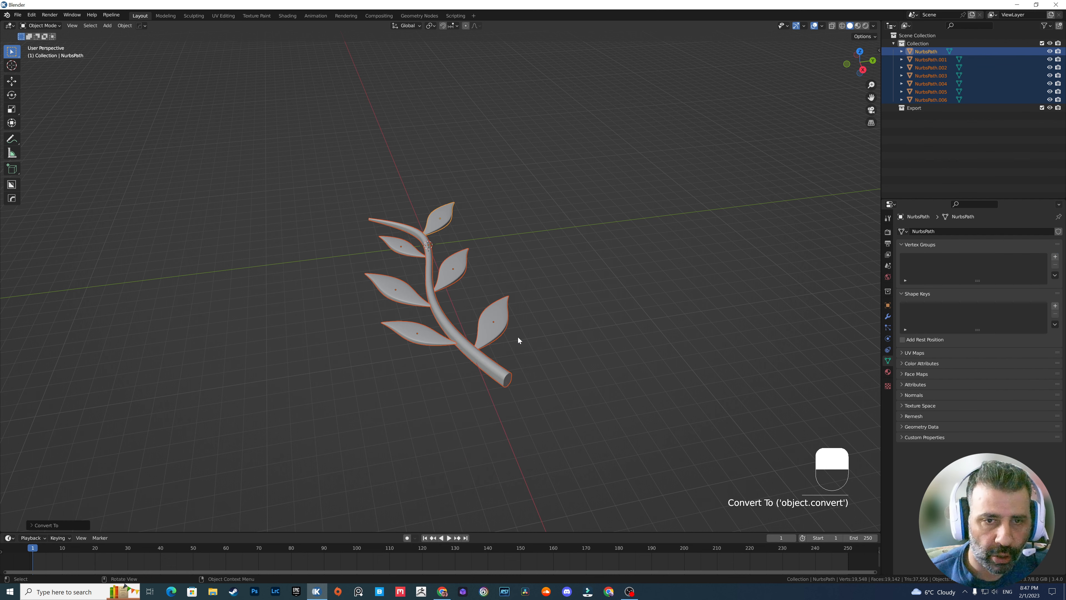
pyautogui.hotkey('ctrl', 'j')
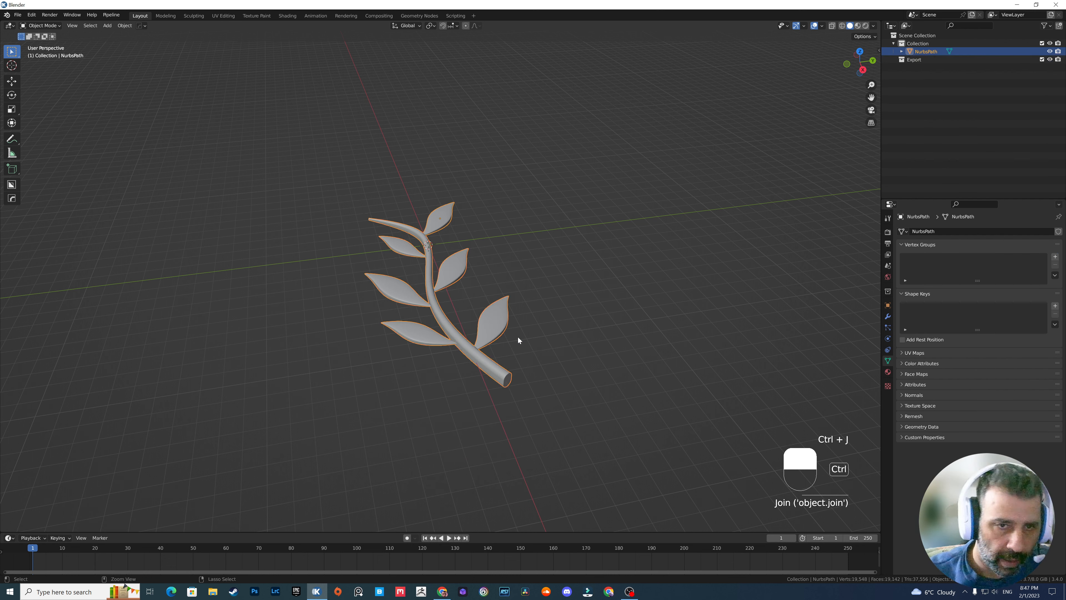
pyautogui.click(522, 348)
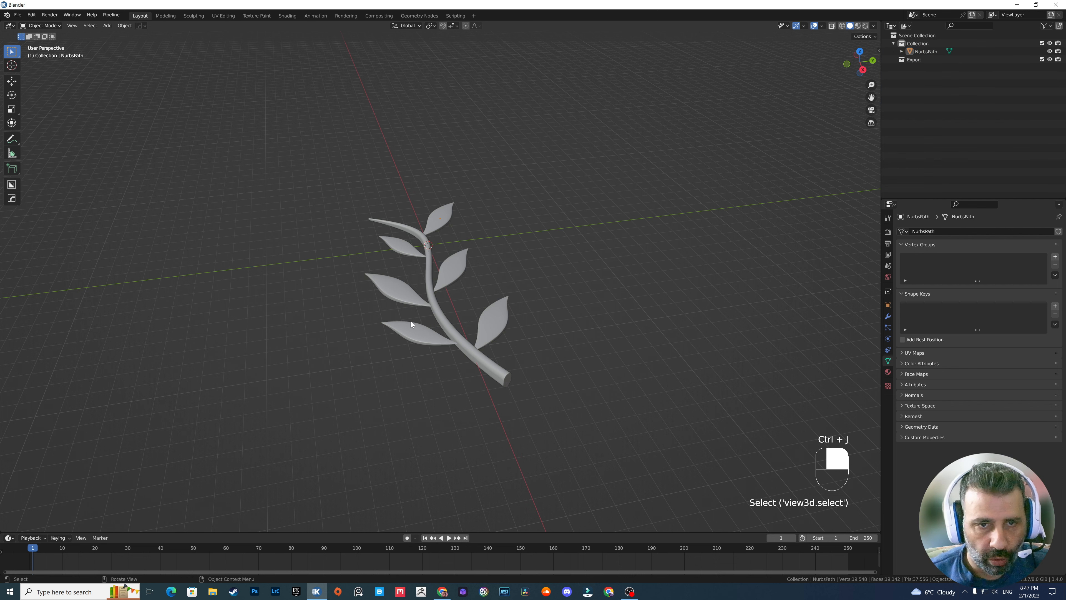
# Set the joined branch's origin to its geometry
pyautogui.moveTo(410, 321); pyautogui.dragTo(496, 327, button='middle')
pyautogui.click(486, 300)
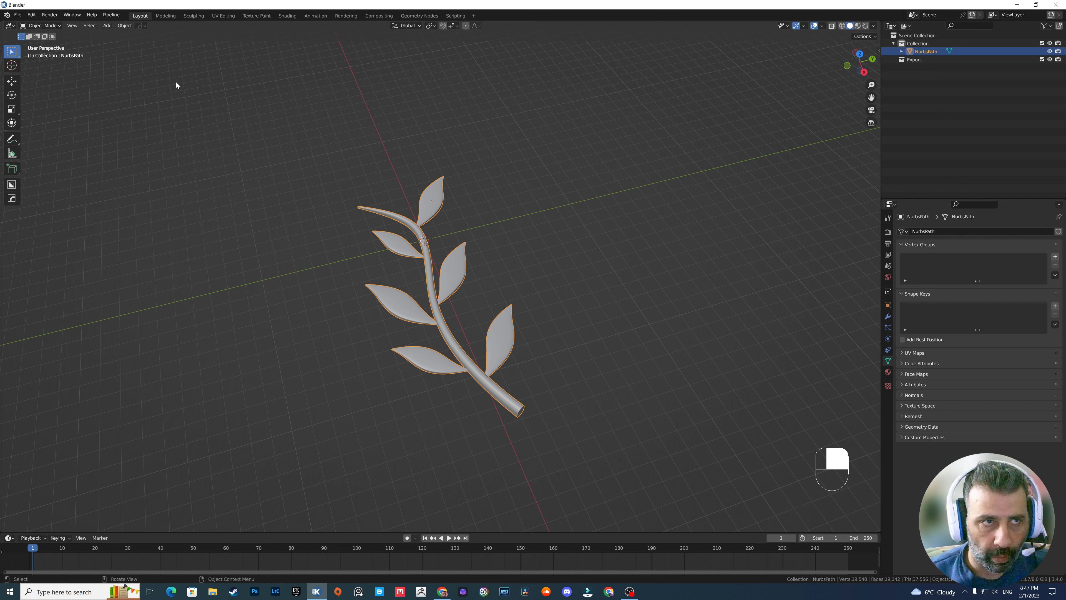
pyautogui.click(125, 25)
pyautogui.moveTo(138, 43)
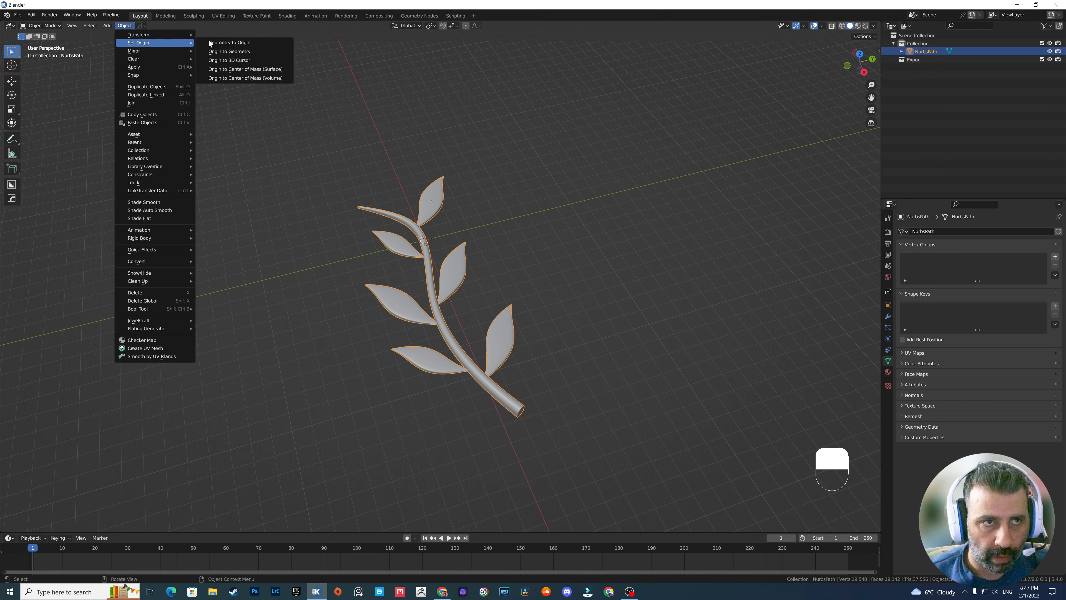
pyautogui.click(230, 52)
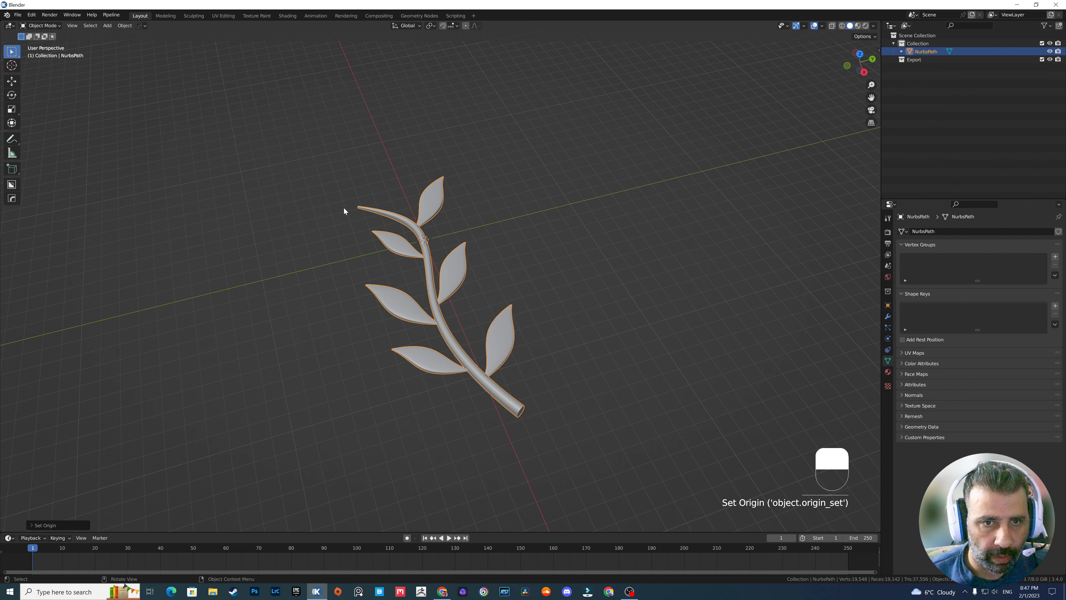
# Apply the branch's location, rotation and scale
pyautogui.moveTo(344, 207); pyautogui.dragTo(404, 179, button='middle')
pyautogui.hotkey('ctrl', 'a')
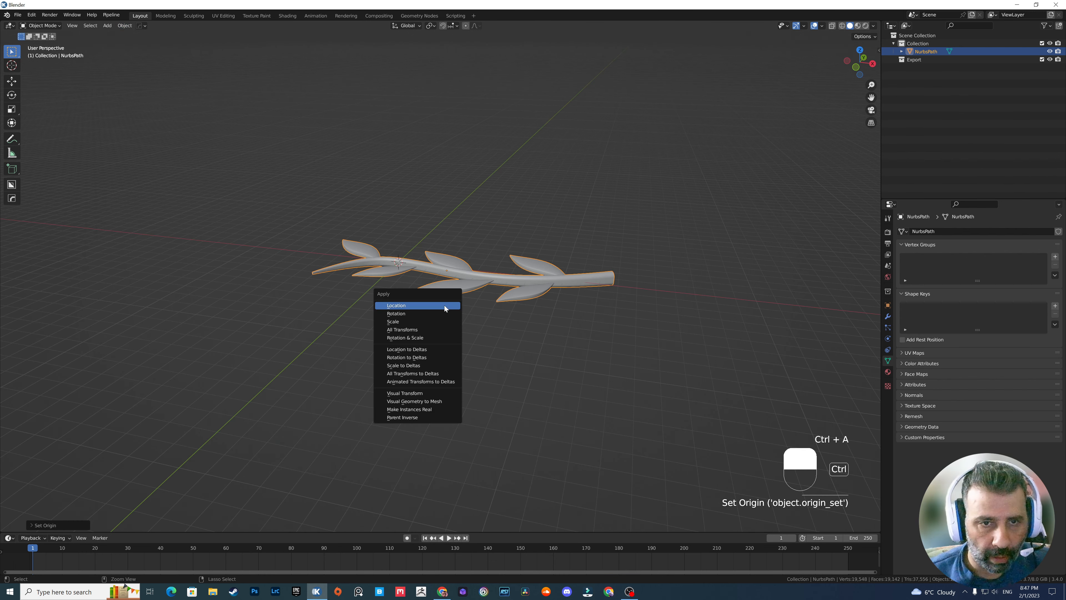
pyautogui.click(444, 306)
pyautogui.hotkey('ctrl', 'a')
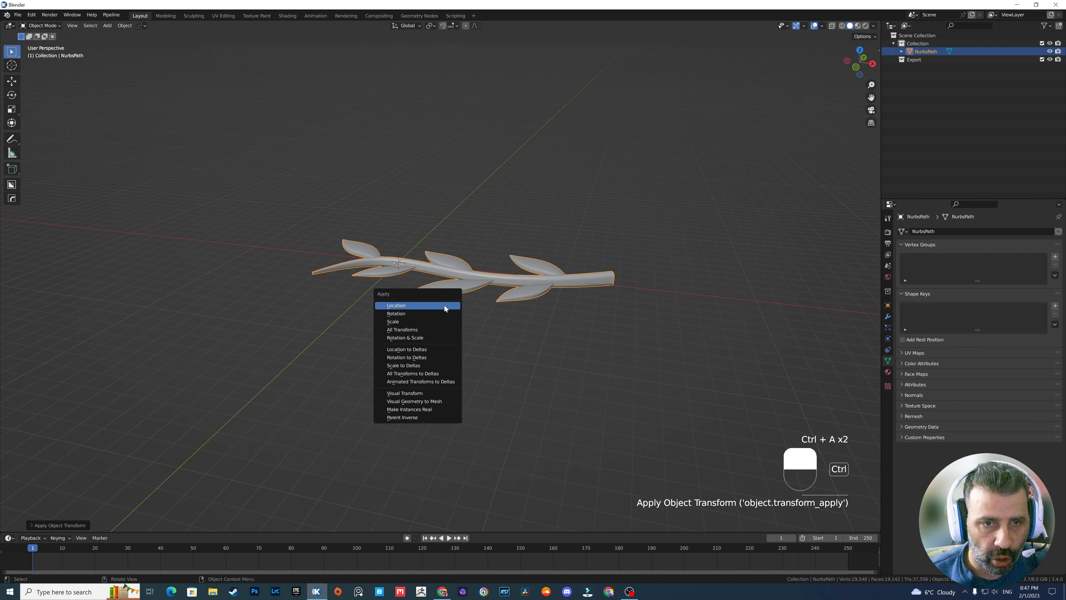
pyautogui.click(441, 311)
pyautogui.hotkey('ctrl', 'a')
pyautogui.click(436, 318)
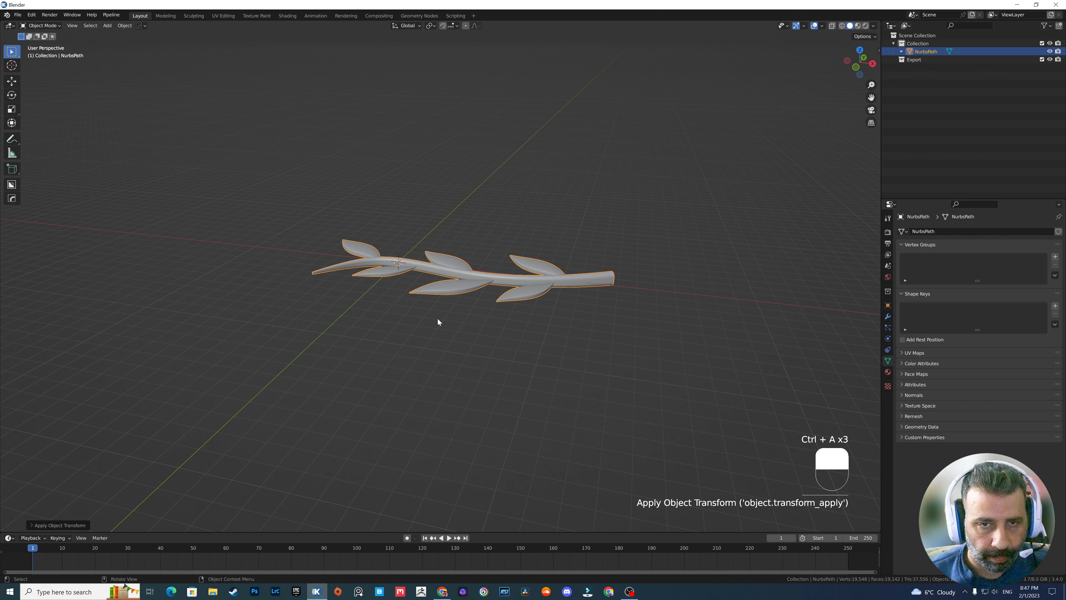
# Move the branch straight up along Z, well clear of the world origin
pyautogui.scroll(-3, 437, 322)
pyautogui.press('g')
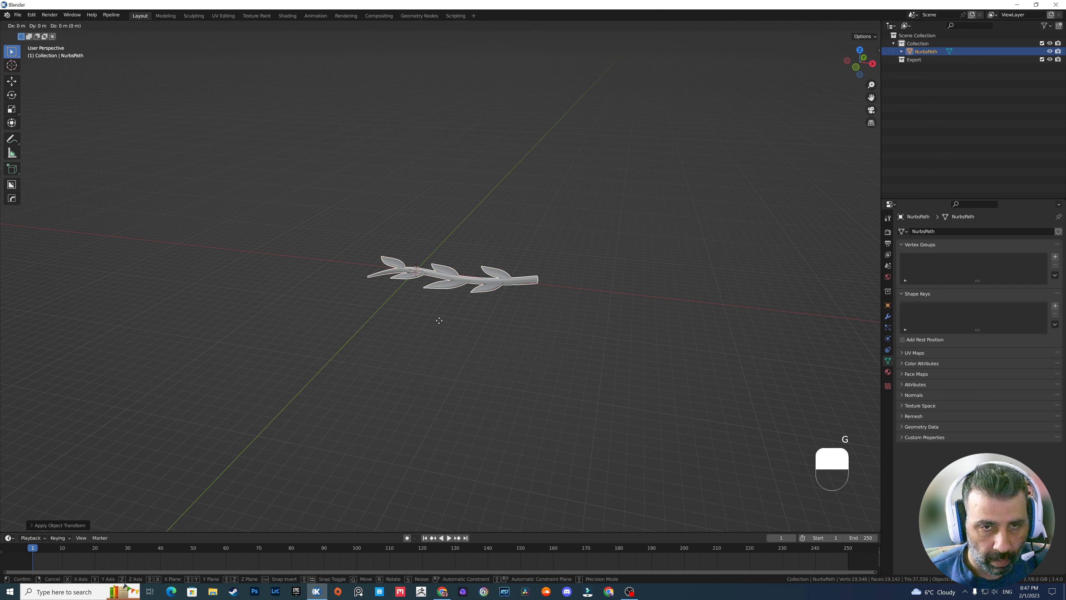
pyautogui.click(439, 188)
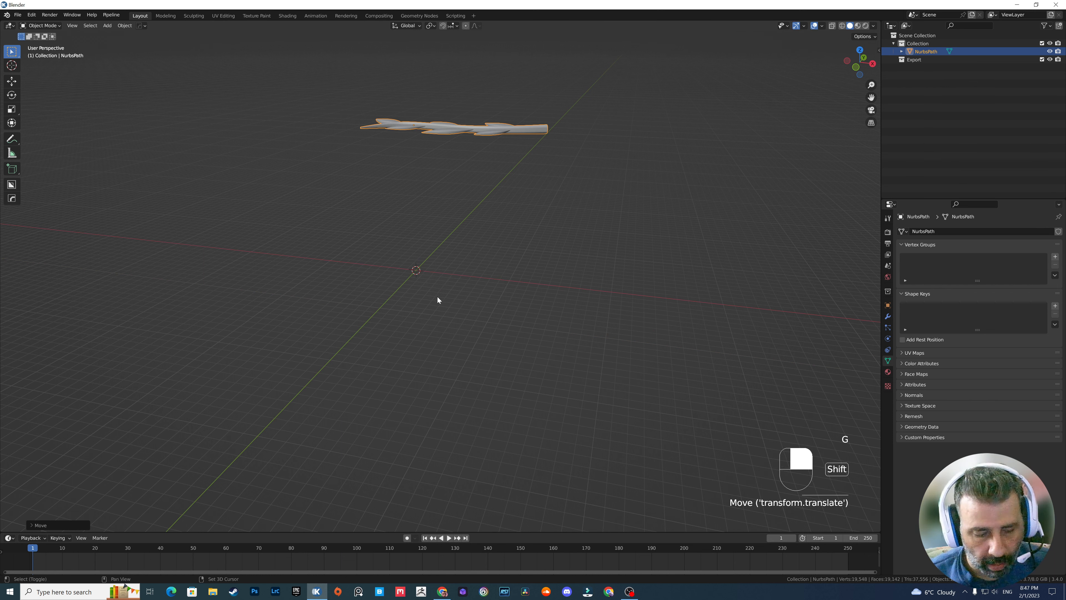
# Add a Bezier circle at the world origin and rotate it 90° around X so it stands upright
pyautogui.hotkey('shift', 'a')
pyautogui.moveTo(438, 297)
pyautogui.click(471, 305)
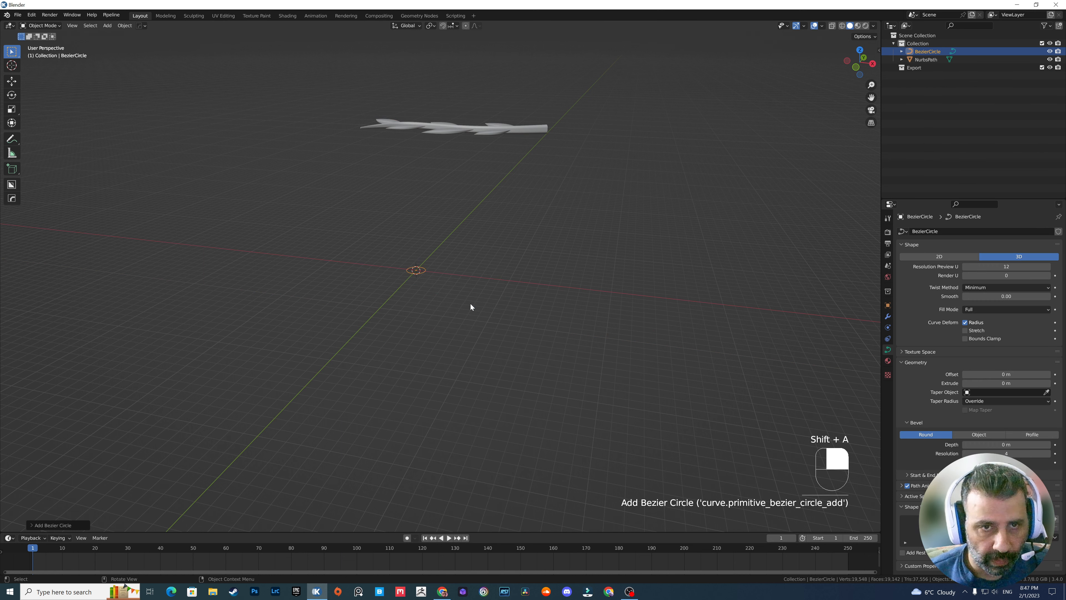
pyautogui.write('r')
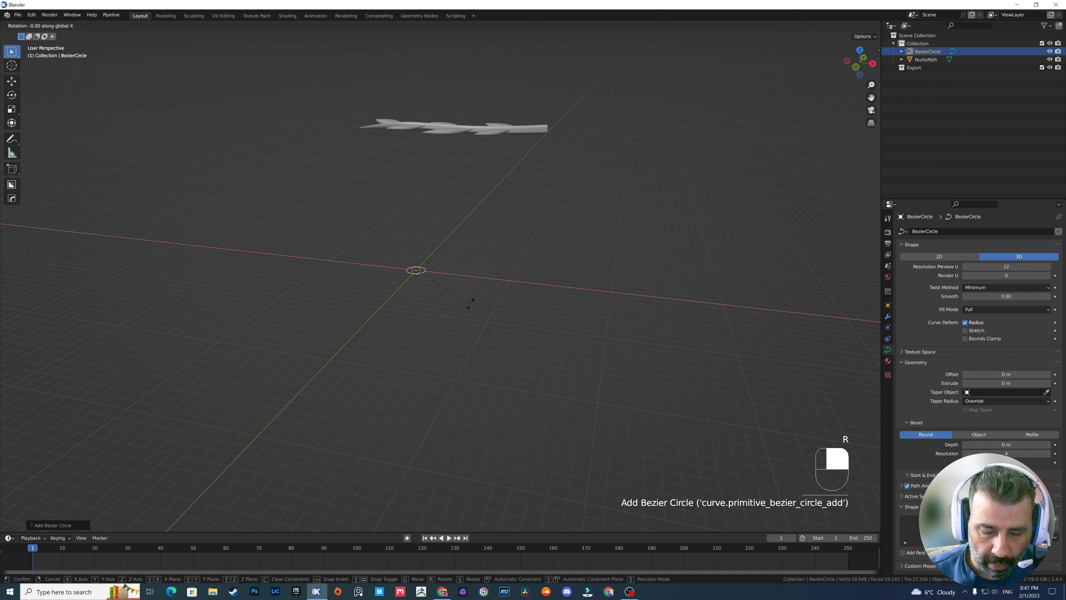
pyautogui.write('x90')
pyautogui.press('Return')
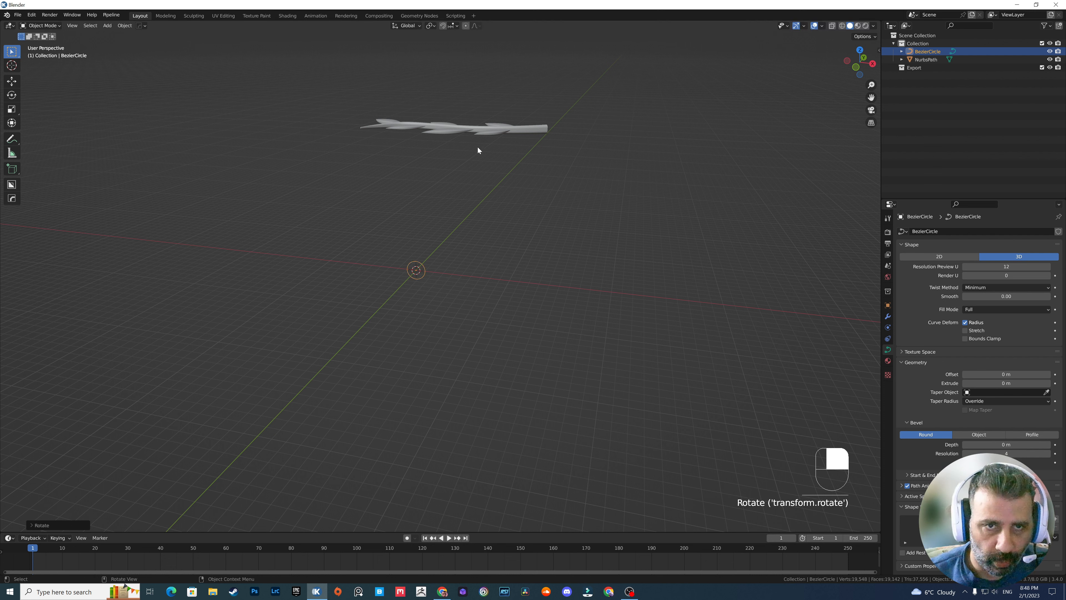
# Scale the branch down to roughly the Bezier circle's size and lower it along Z to just above the circle
pyautogui.click(460, 129)
pyautogui.press('s')
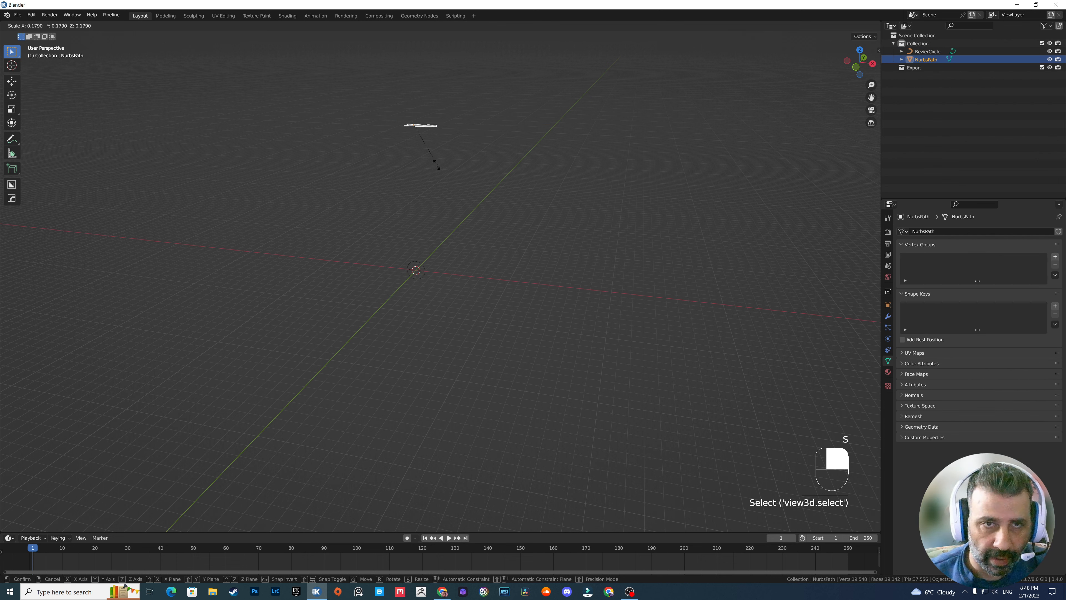
pyautogui.click(413, 150)
pyautogui.press('g')
pyautogui.press('z')
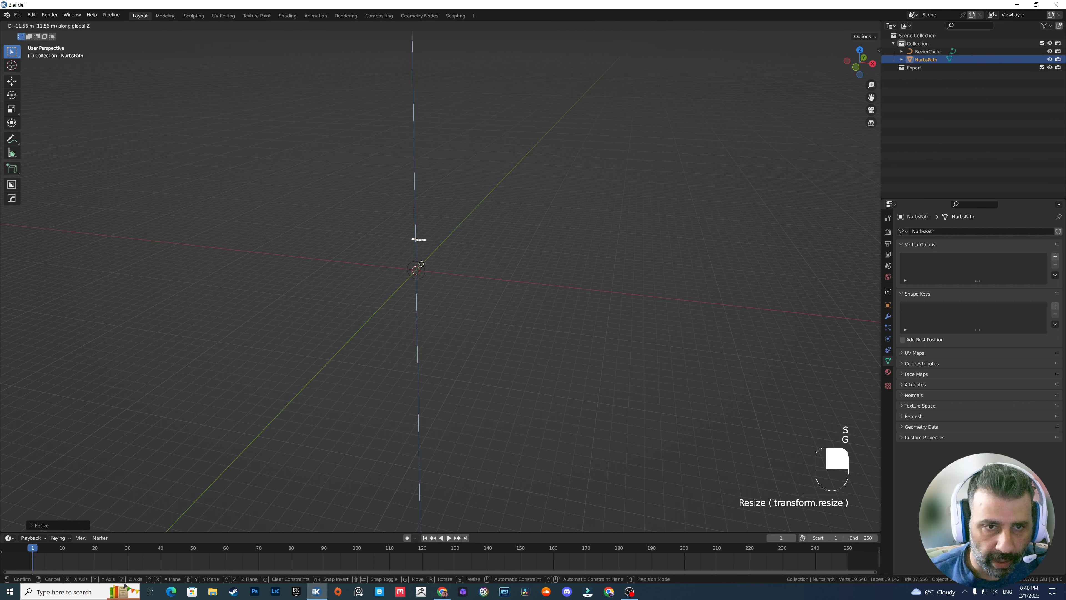
pyautogui.click(422, 275)
# Lower the branch along Z a little closer to the Bezier circle and apply its location
pyautogui.press('f')
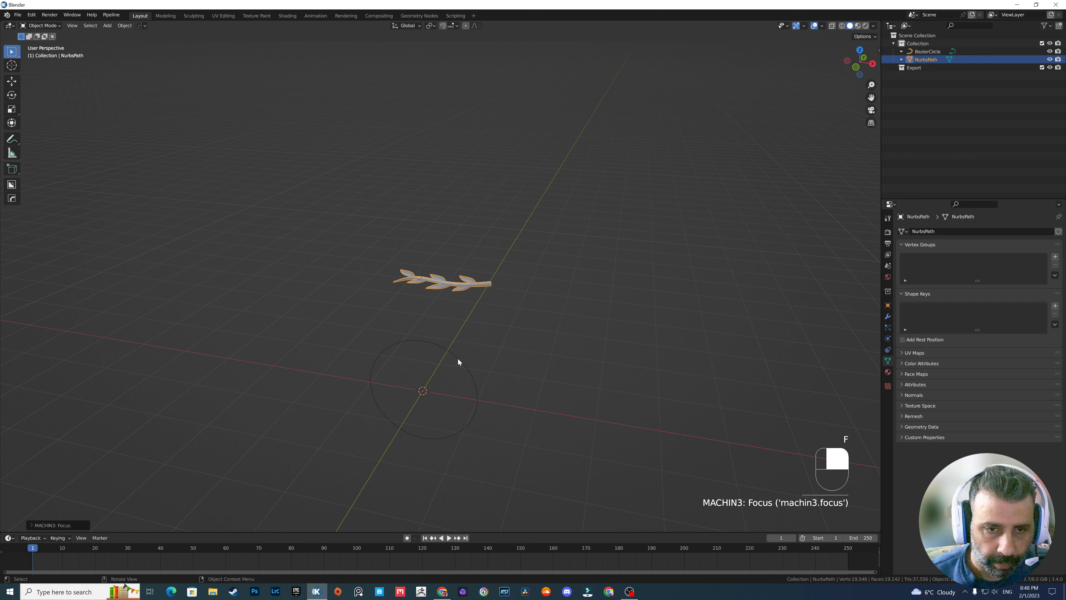
pyautogui.press('g')
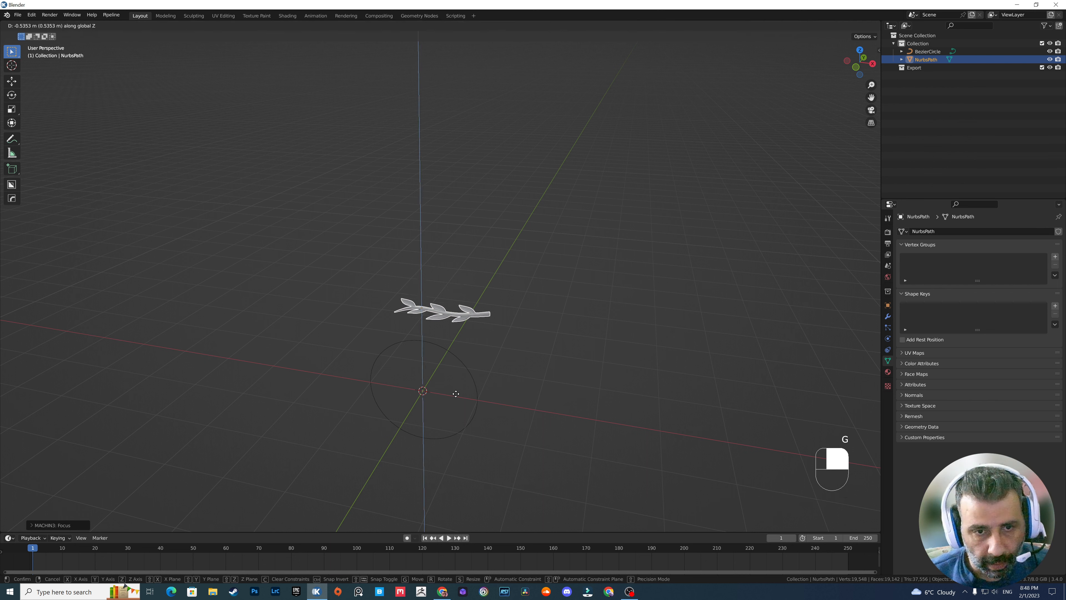
pyautogui.keyDown('ctrl'); pyautogui.click(454, 396); pyautogui.keyUp('ctrl')
pyautogui.hotkey('ctrl', 'a')
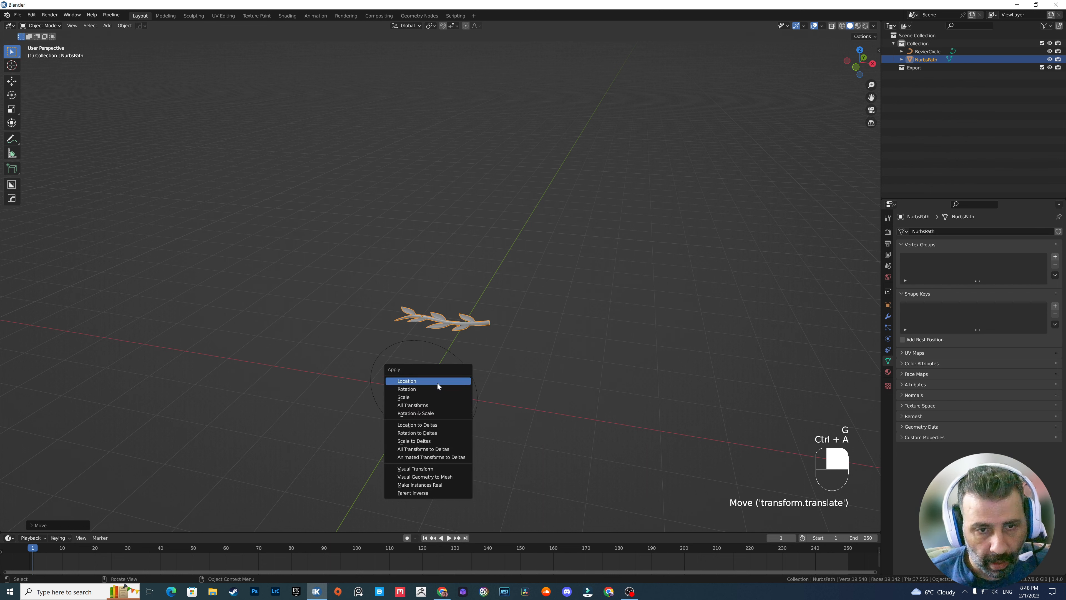
pyautogui.click(432, 381)
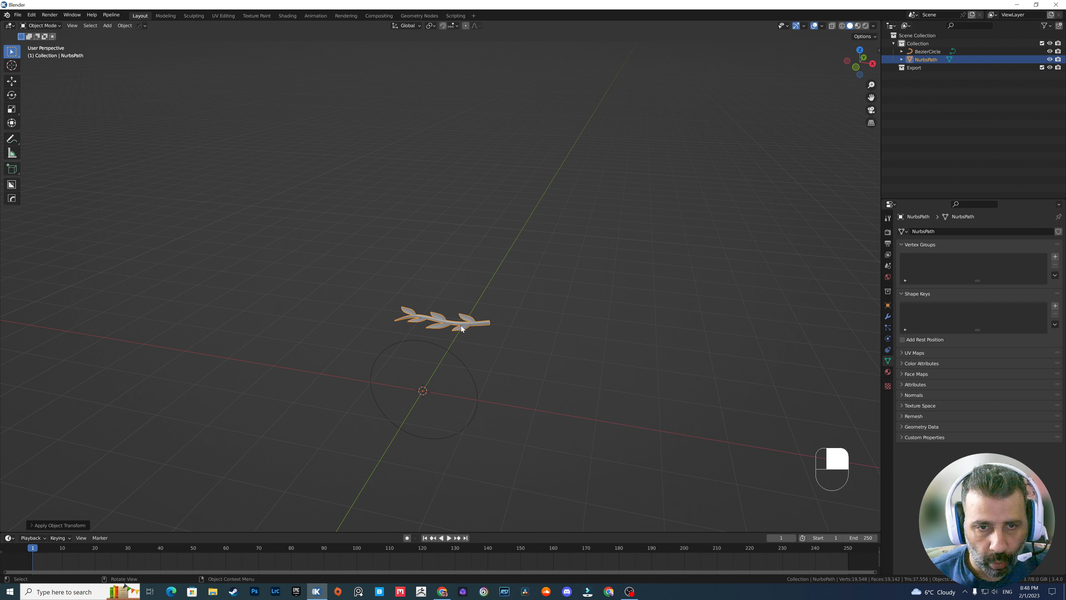
# Add a Curve modifier to the branch with BezierCircle as its curve object
pyautogui.click(887, 316)
pyautogui.click(919, 233)
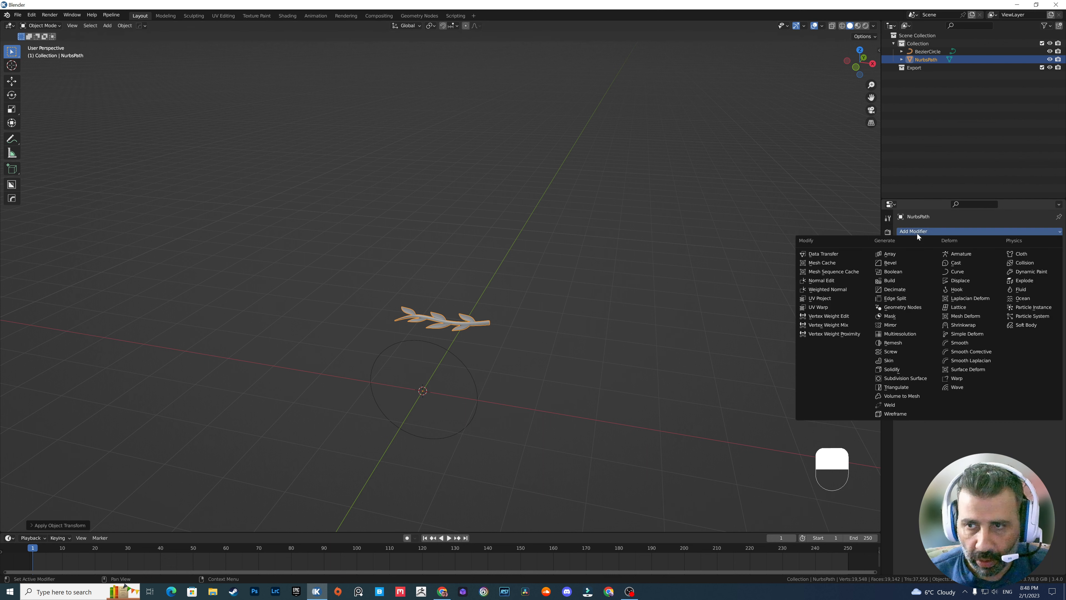
pyautogui.click(956, 273)
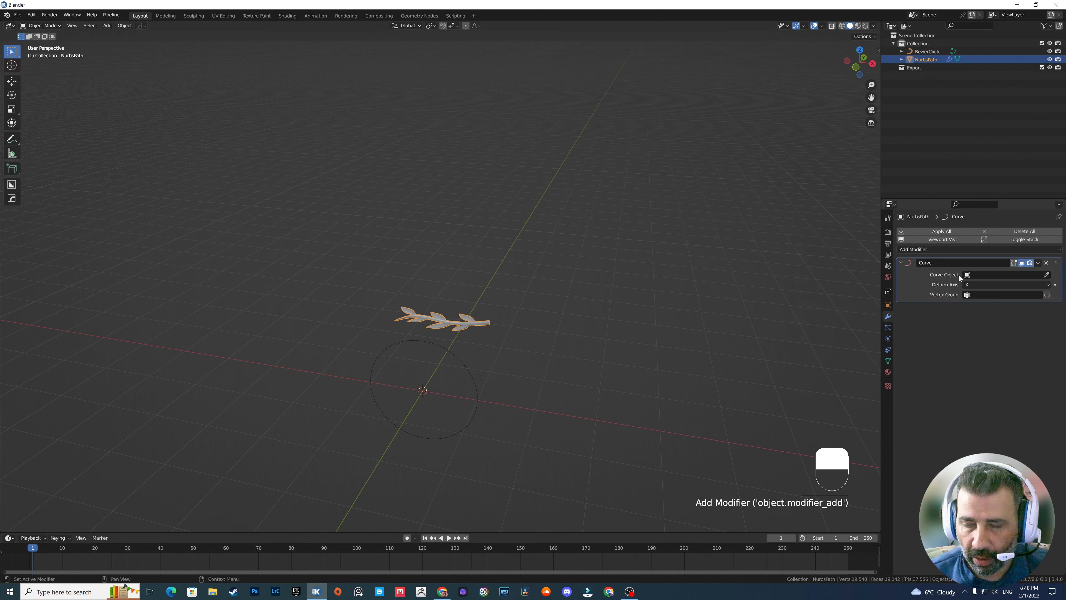
pyautogui.click(1047, 274)
pyautogui.click(461, 357)
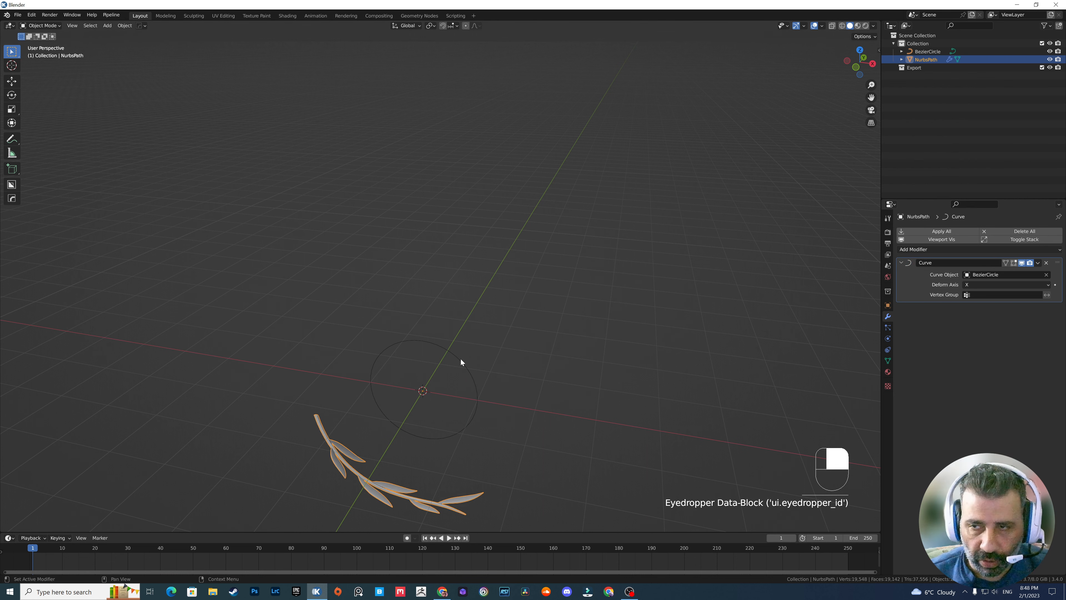
# Scale the curved branch down uniformly so it lies closer below the Bezier circle
pyautogui.moveTo(584, 378)
pyautogui.mouseDown(button='middle')
pyautogui.moveTo(594, 367)
pyautogui.moveTo(576, 378)
pyautogui.mouseUp(button='middle')
pyautogui.press('s')
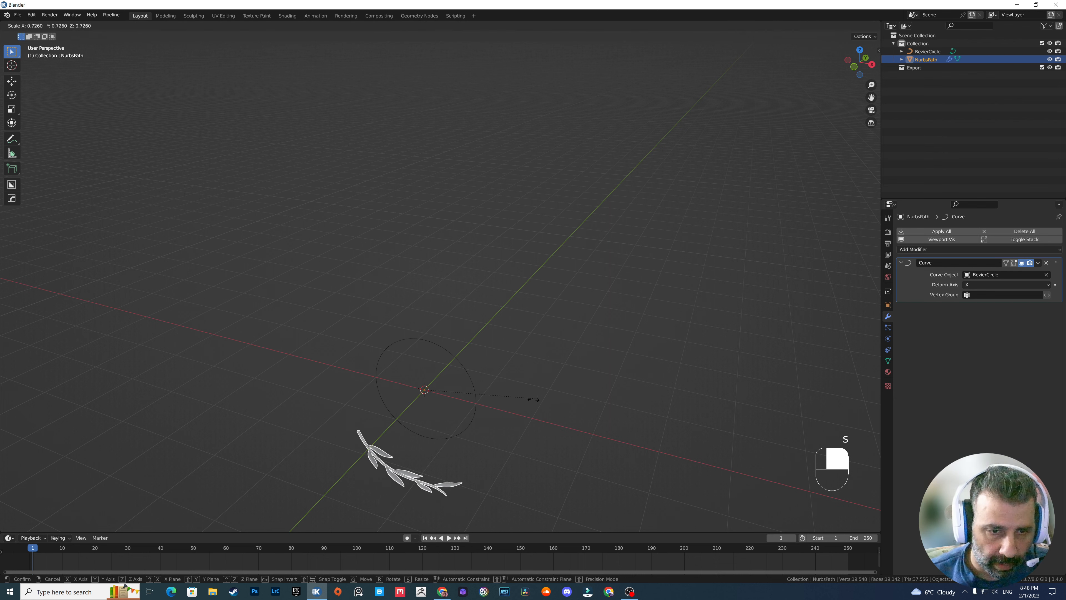
pyautogui.click(505, 411)
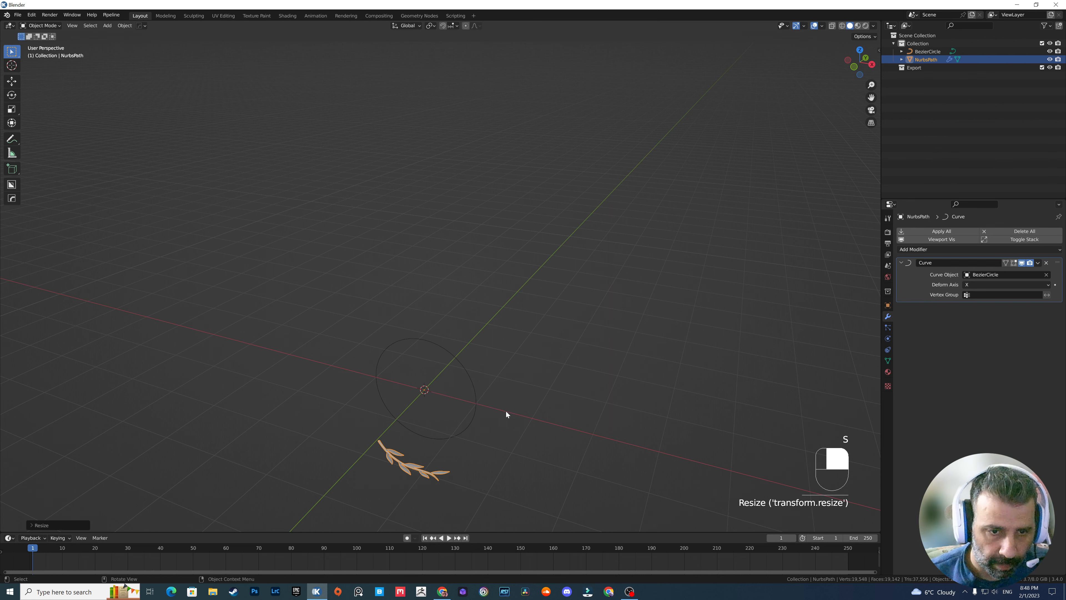
# Add a mesh circle at the world origin and rotate it 90° around X so it stands upright
pyautogui.moveTo(512, 411); pyautogui.dragTo(539, 397, button='middle')
pyautogui.hotkey('shift', 'a')
pyautogui.moveTo(539, 398)
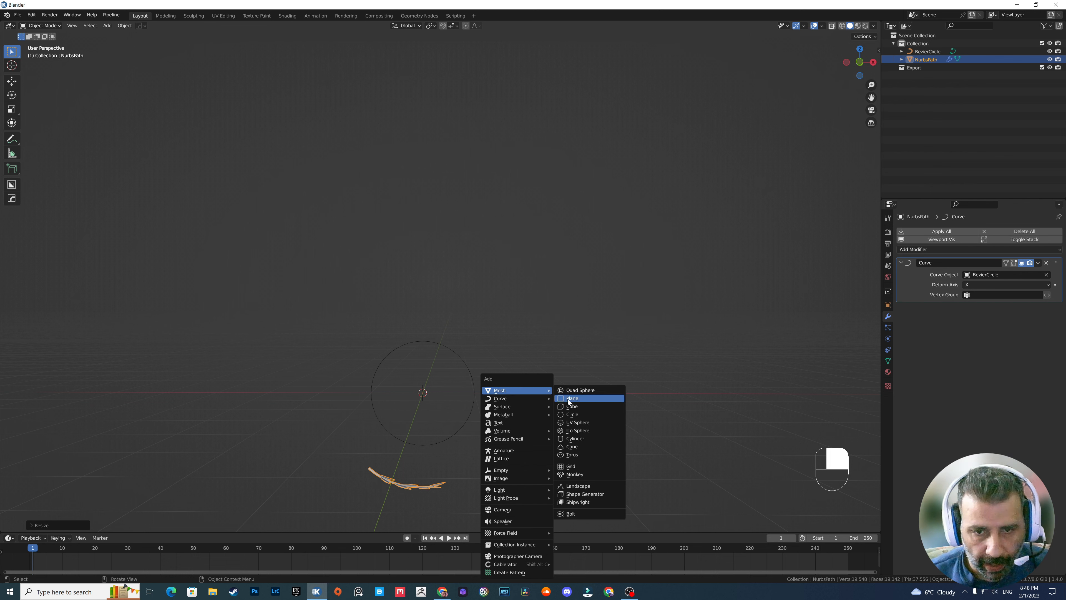
pyautogui.click(572, 413)
pyautogui.write('r')
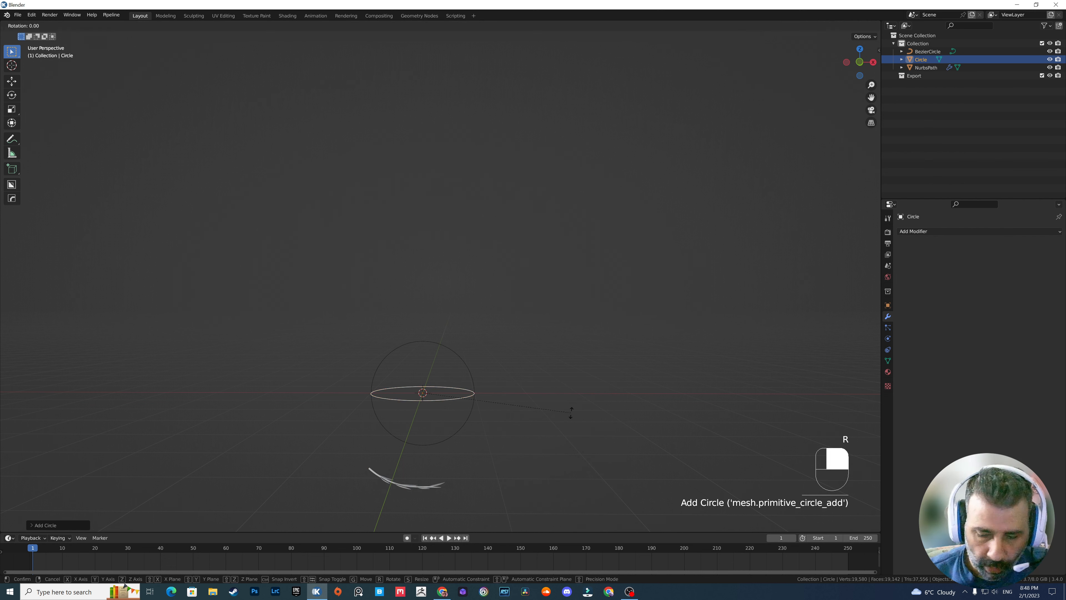
pyautogui.write('x')
pyautogui.write('90')
pyautogui.press('Return')
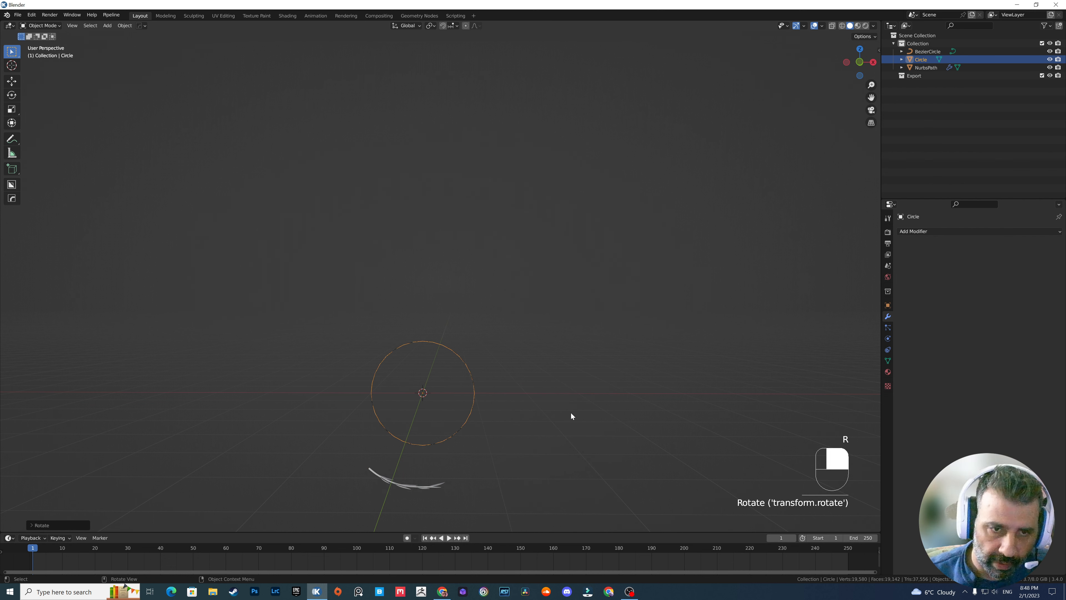
# Extrude the mesh circle about 0.61 m along Y into a ring band and return to Object Mode
pyautogui.moveTo(572, 418); pyautogui.dragTo(506, 453, button='middle')
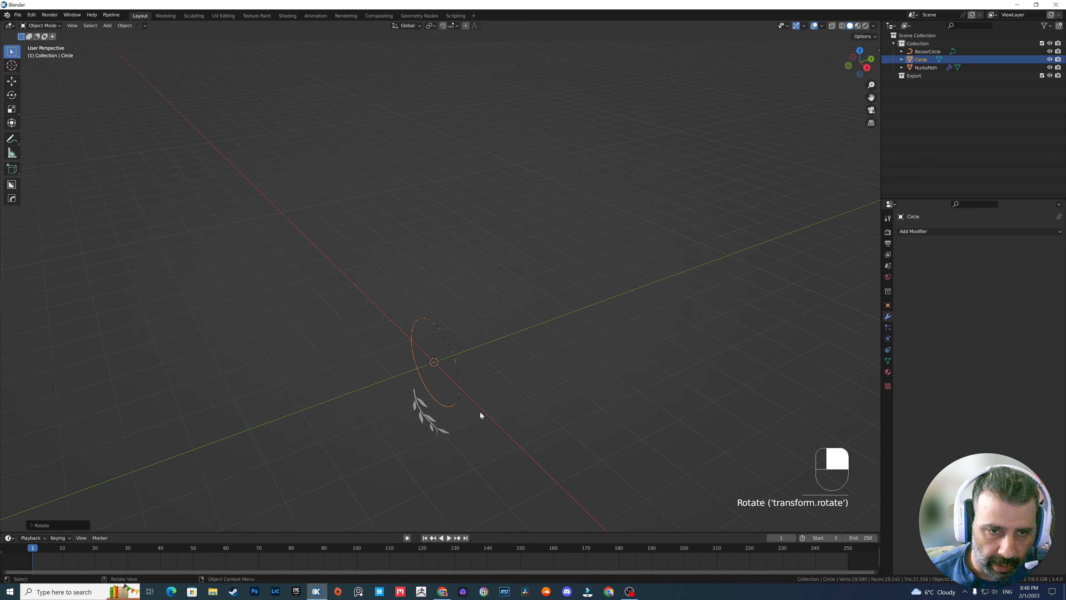
pyautogui.press('Tab')
pyautogui.press('e')
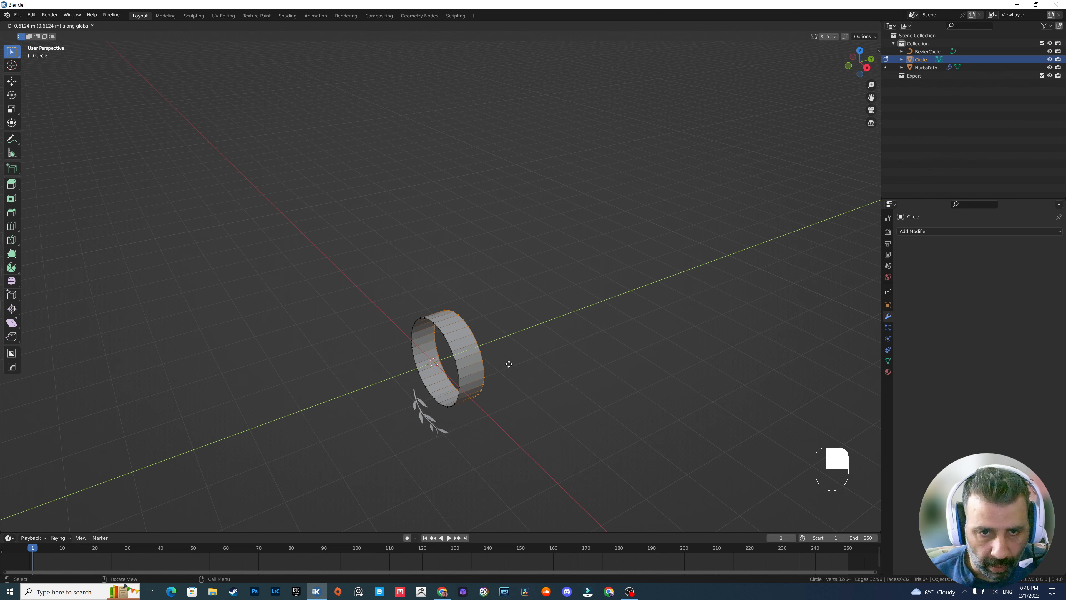
pyautogui.click(509, 364)
pyautogui.moveTo(509, 364)
pyautogui.mouseDown(button='middle')
pyautogui.moveTo(516, 373)
pyautogui.moveTo(486, 367)
pyautogui.moveTo(496, 375)
pyautogui.mouseUp(button='middle')
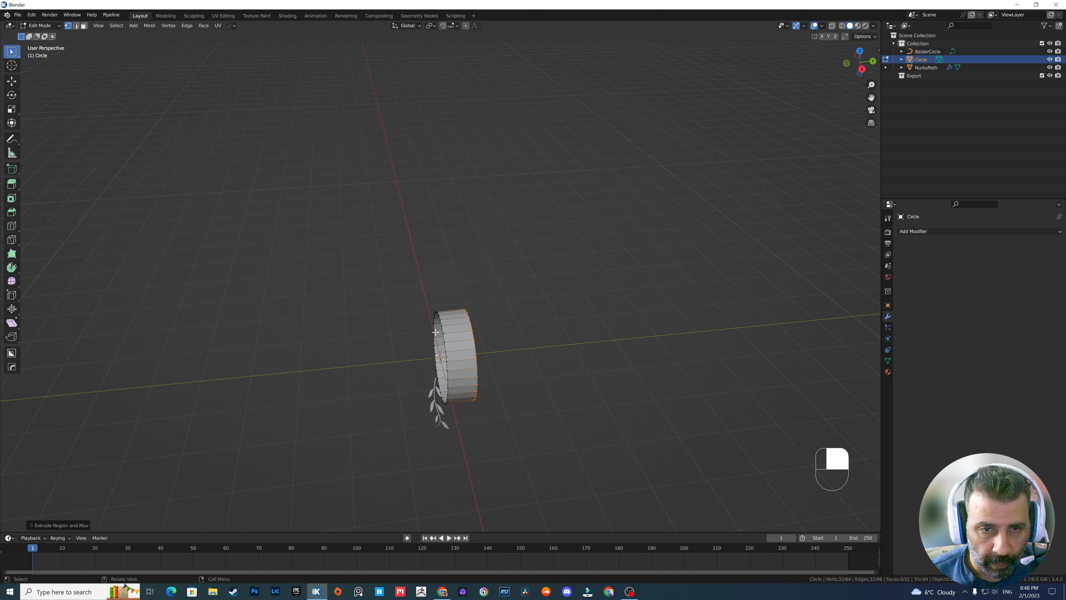
pyautogui.press('Tab')
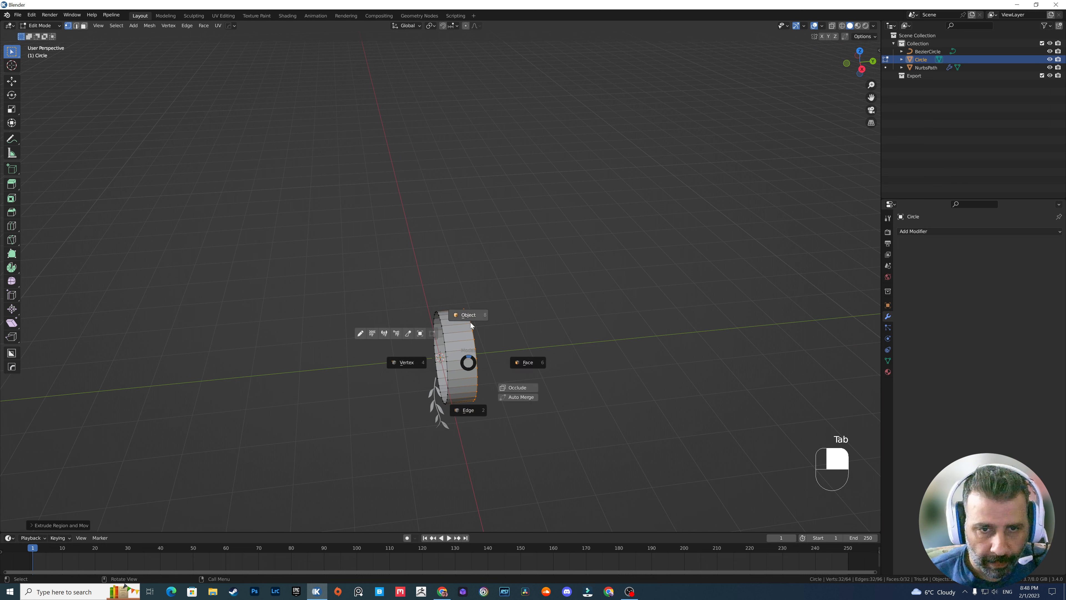
# Add a Solidify modifier to the ring band with a thickness of -0.05 m and Even Thickness enabled
pyautogui.click(924, 232)
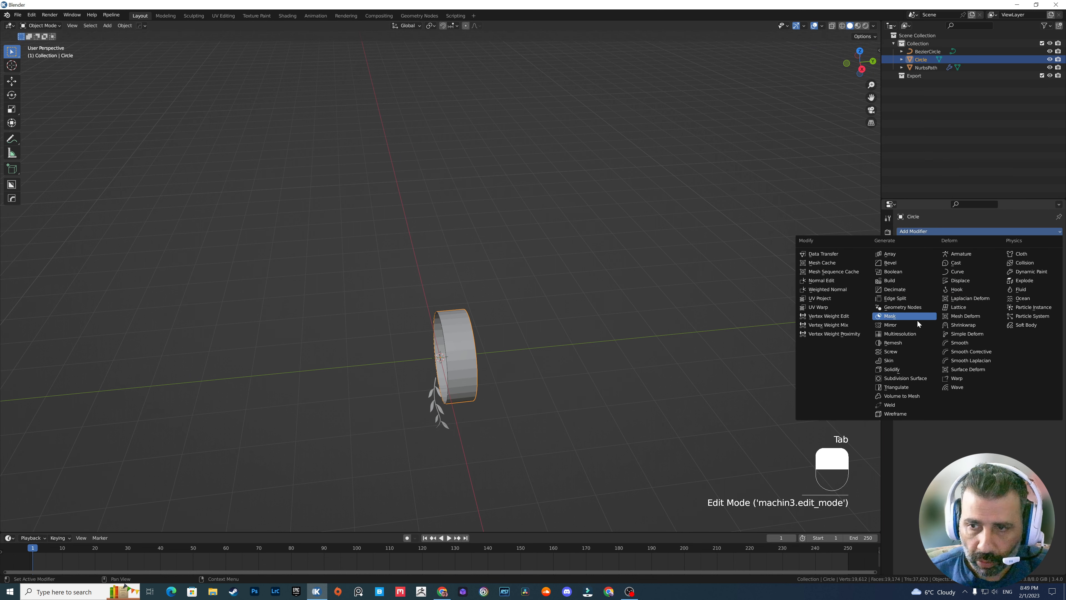
pyautogui.click(907, 373)
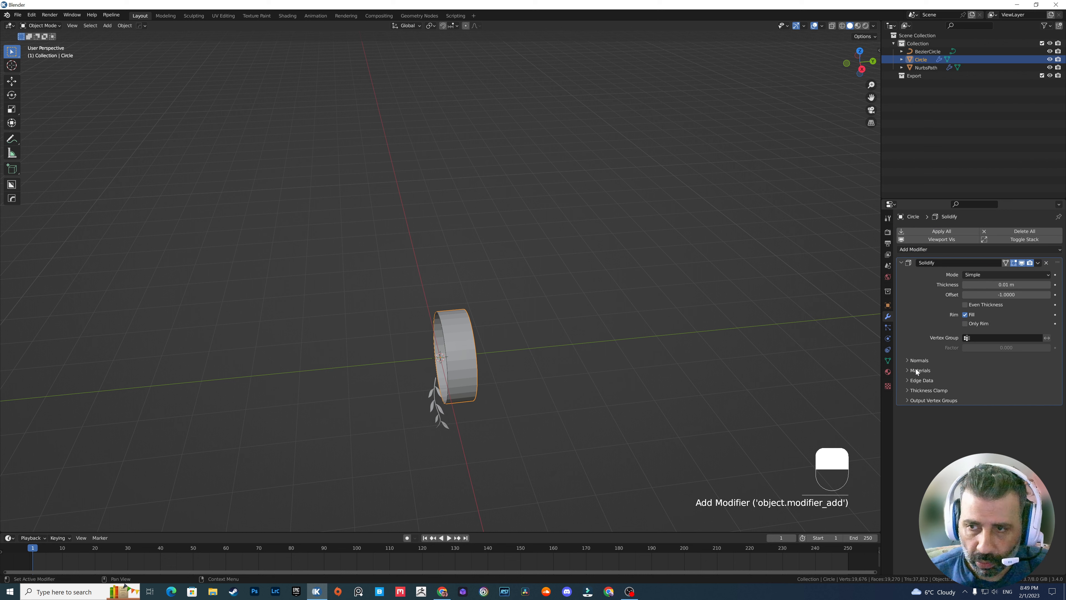
pyautogui.click(965, 285)
pyautogui.click(965, 285)
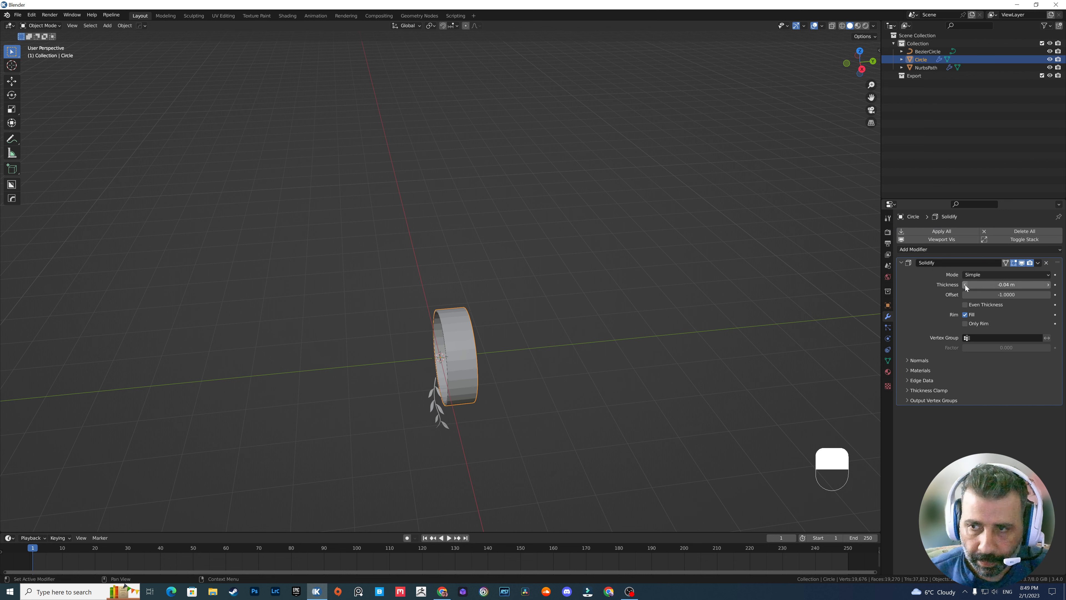
pyautogui.click(965, 286)
pyautogui.click(966, 285)
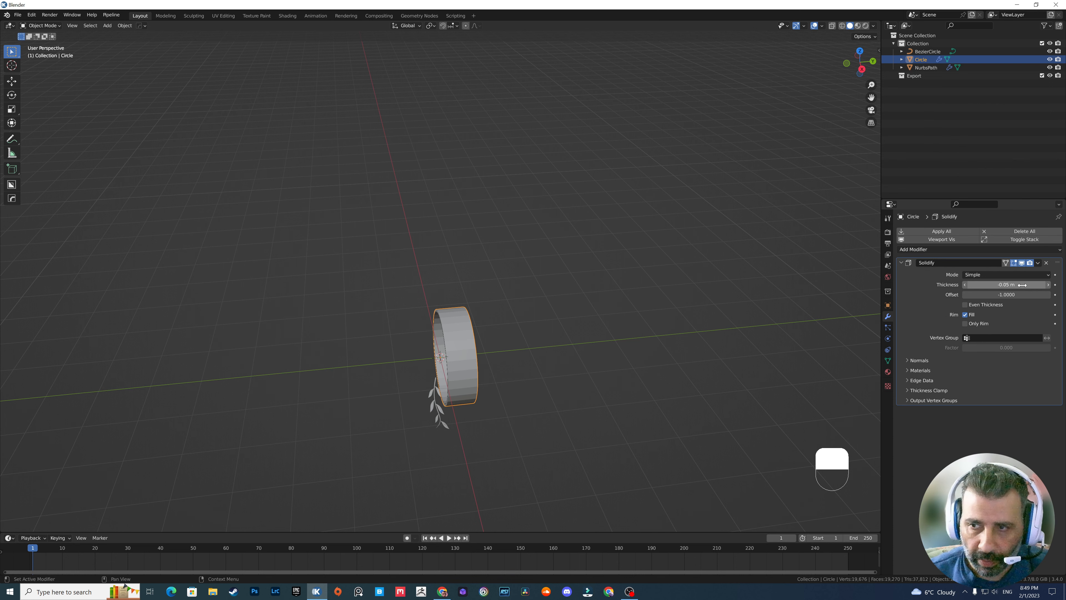
pyautogui.click(966, 305)
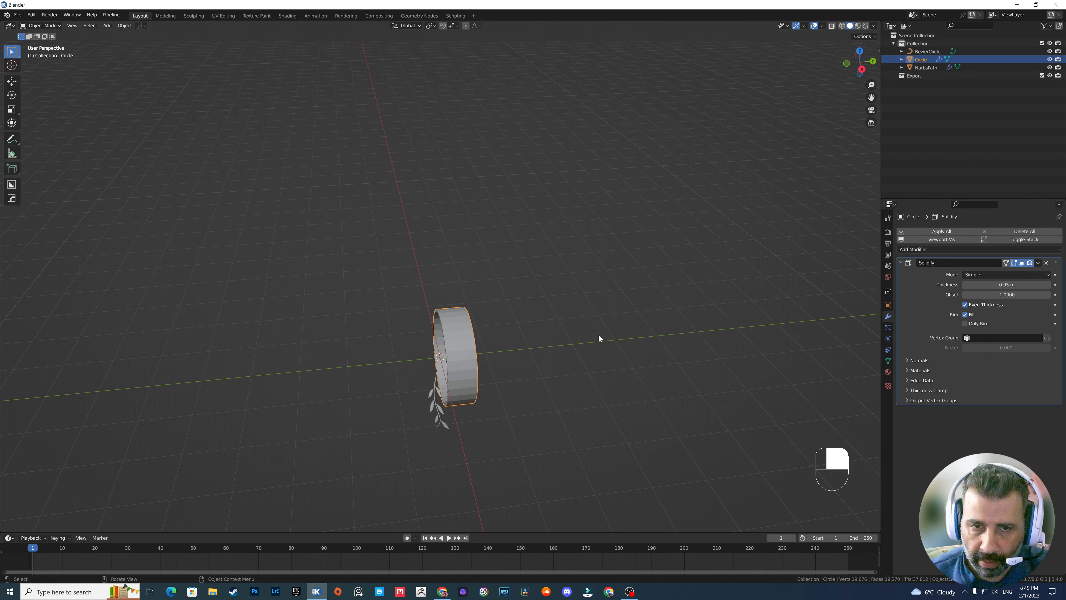
# In front view, move the branch about -0.66 m along Z so it rests against the ring's outer surface
pyautogui.moveTo(539, 346); pyautogui.dragTo(602, 317, button='middle')
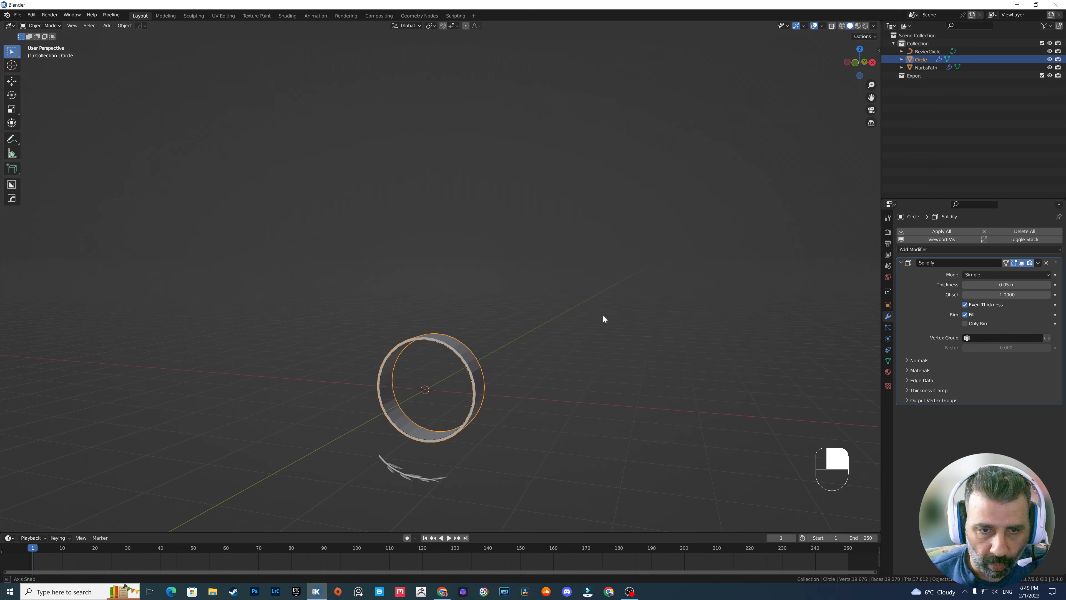
pyautogui.click(407, 476)
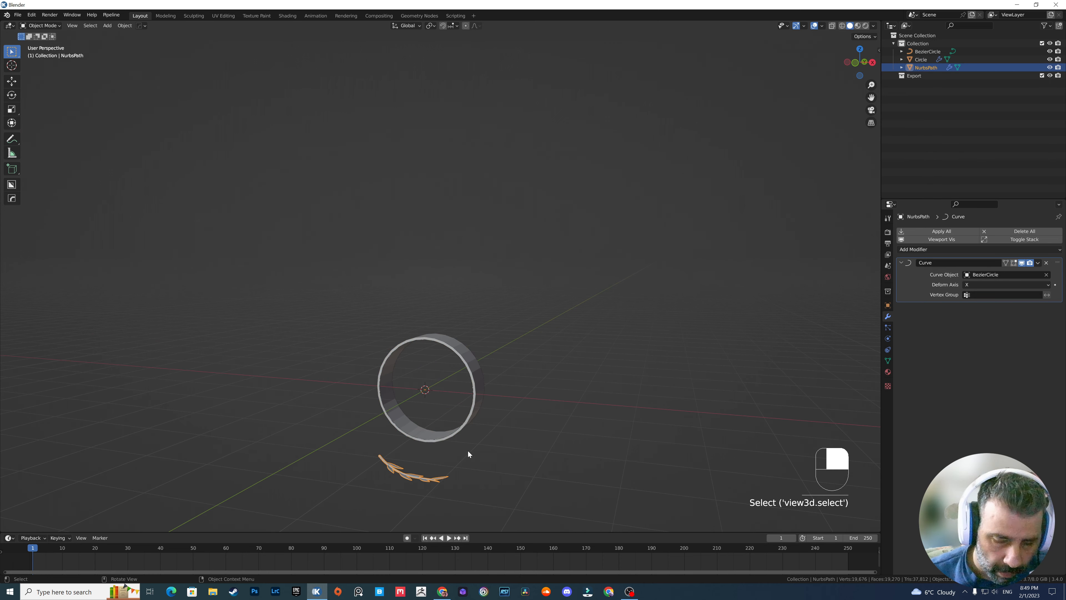
pyautogui.press('KP_1')
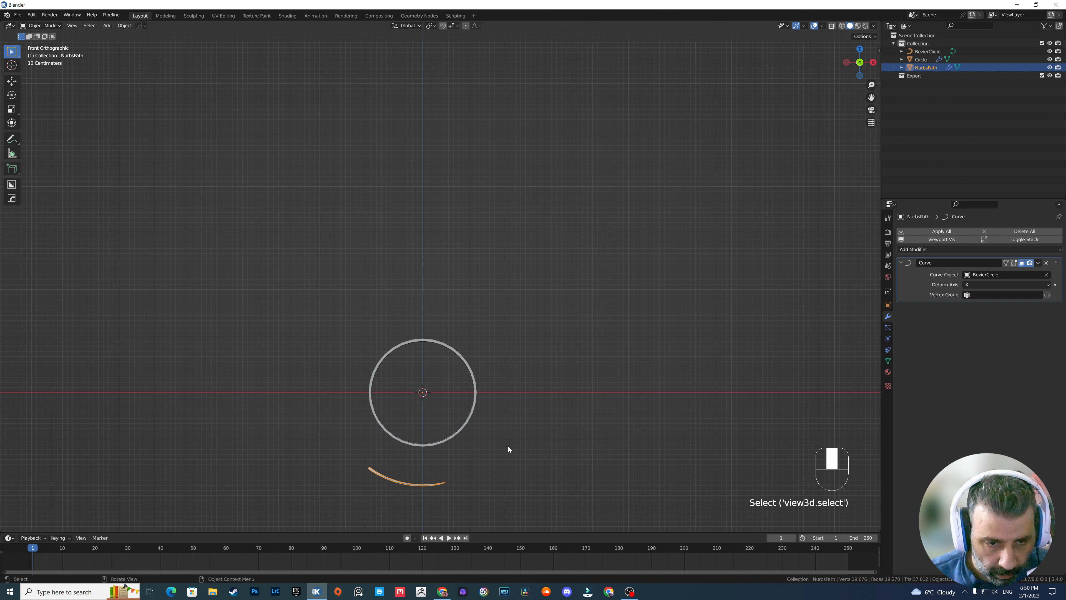
pyautogui.press('g')
pyautogui.press('z')
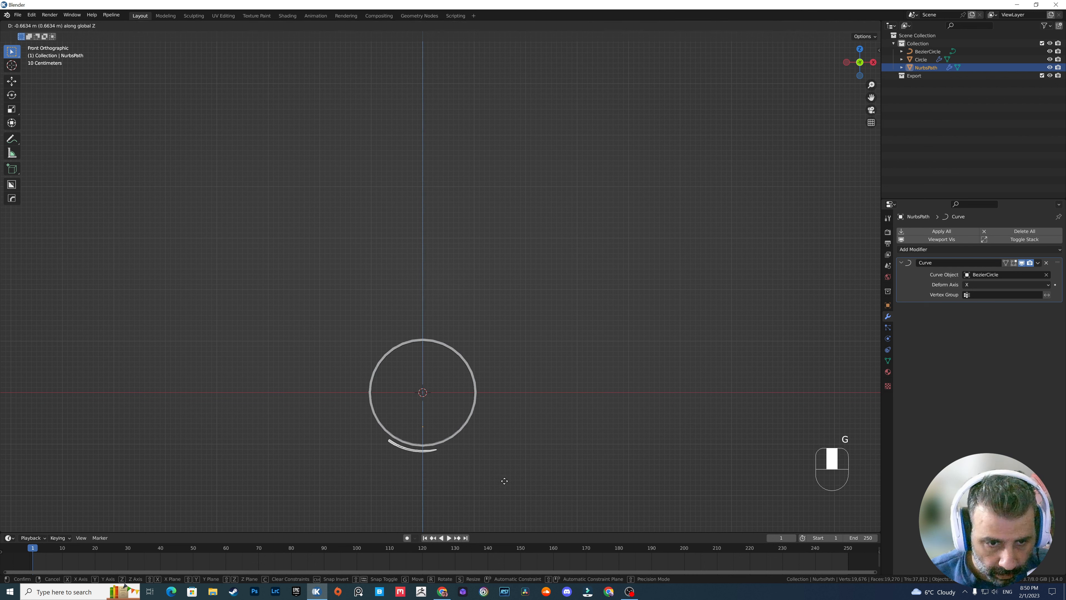
pyautogui.click(503, 480)
pyautogui.moveTo(504, 480); pyautogui.dragTo(425, 482, button='middle')
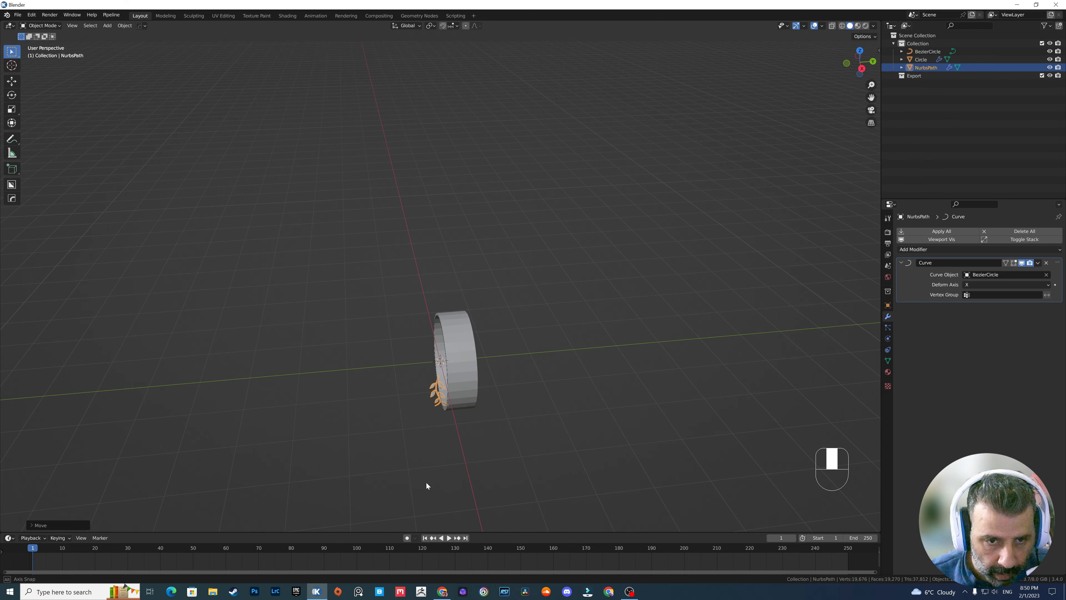
# Set the ring band's origin to its geometry
pyautogui.click(921, 54)
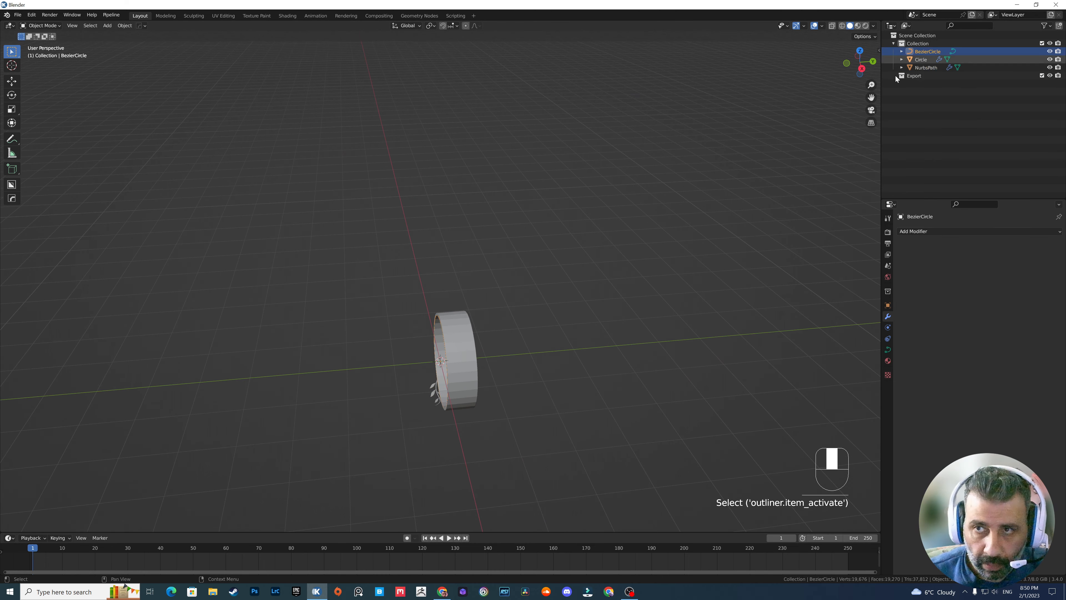
pyautogui.click(474, 372)
pyautogui.click(125, 29)
pyautogui.moveTo(145, 42)
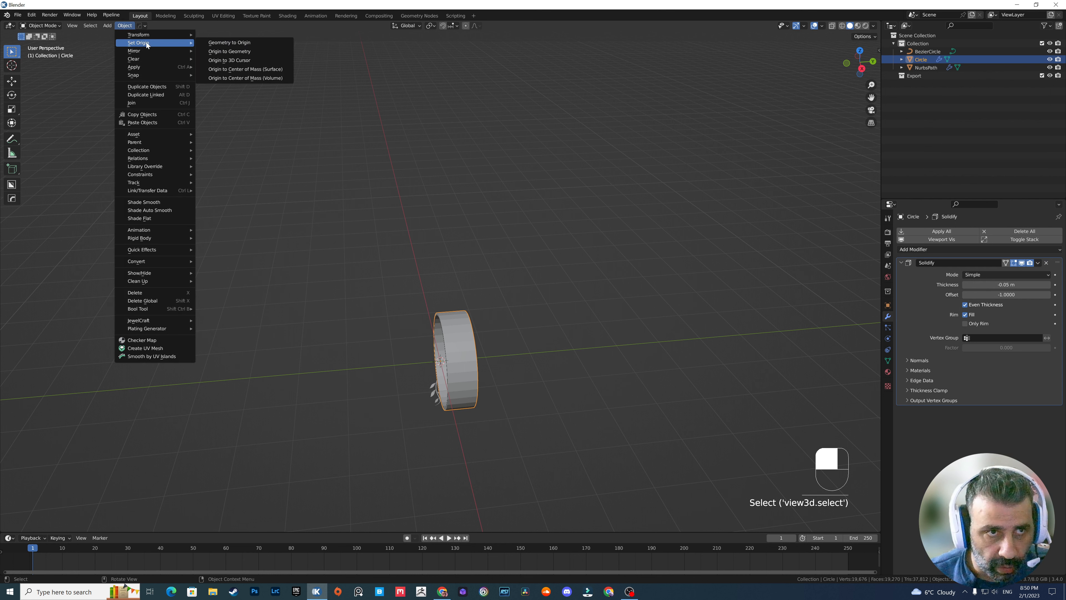
pyautogui.click(234, 51)
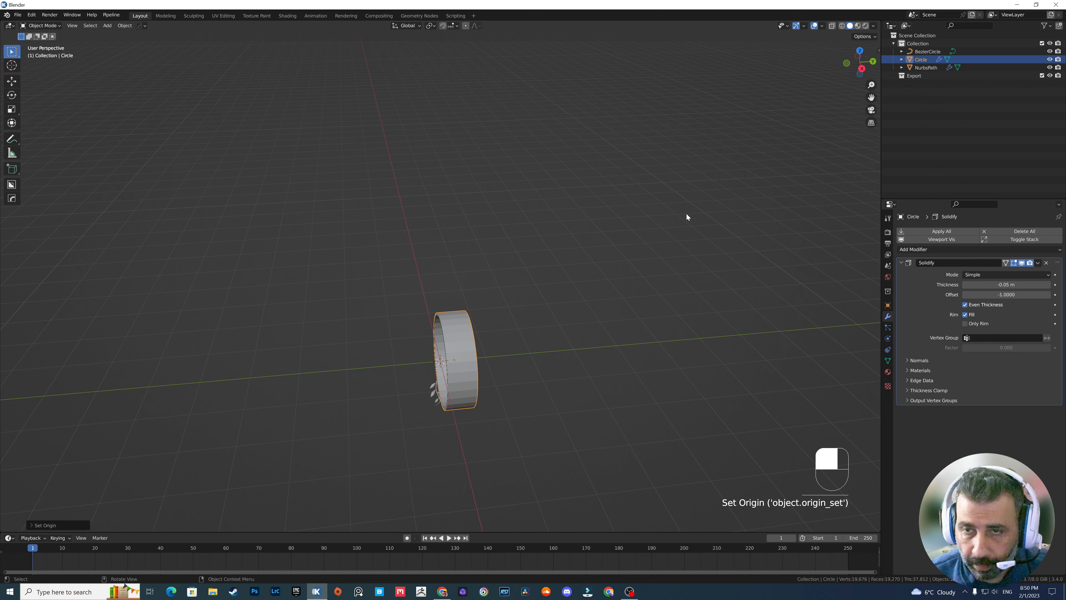
# Set the ring band's X and Y location to 0 m to centre it on the world origin
pyautogui.press('n')
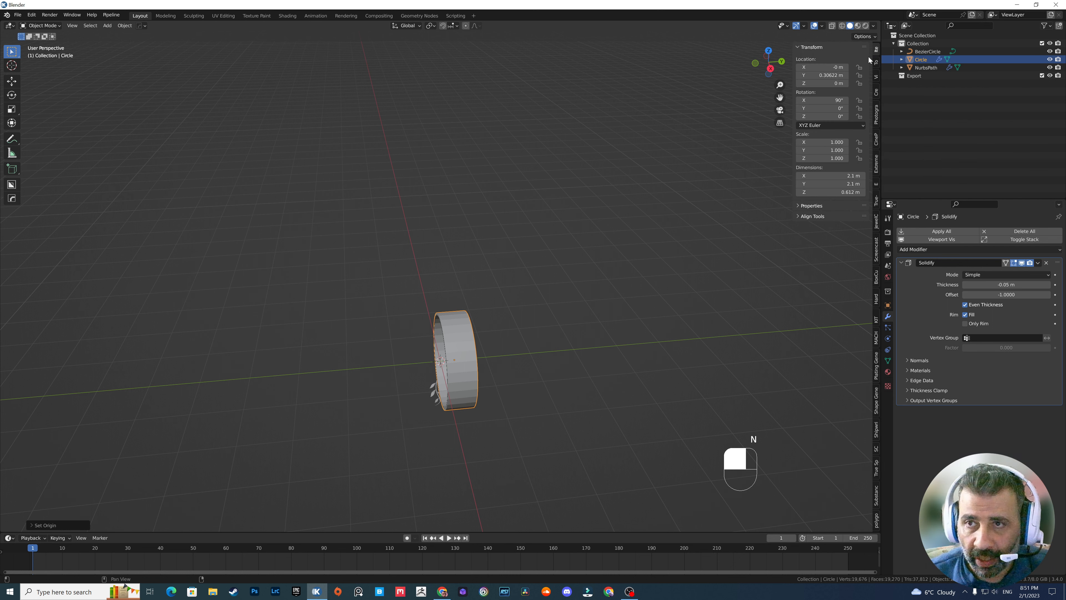
pyautogui.doubleClick(822, 75)
pyautogui.press('Return')
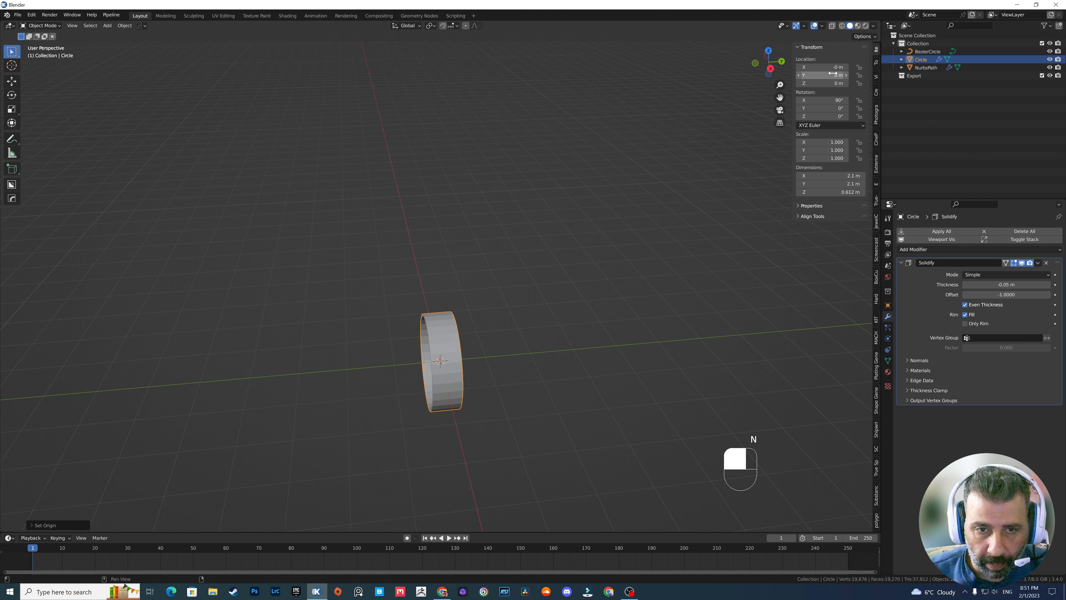
pyautogui.doubleClick(830, 67)
pyautogui.write('0')
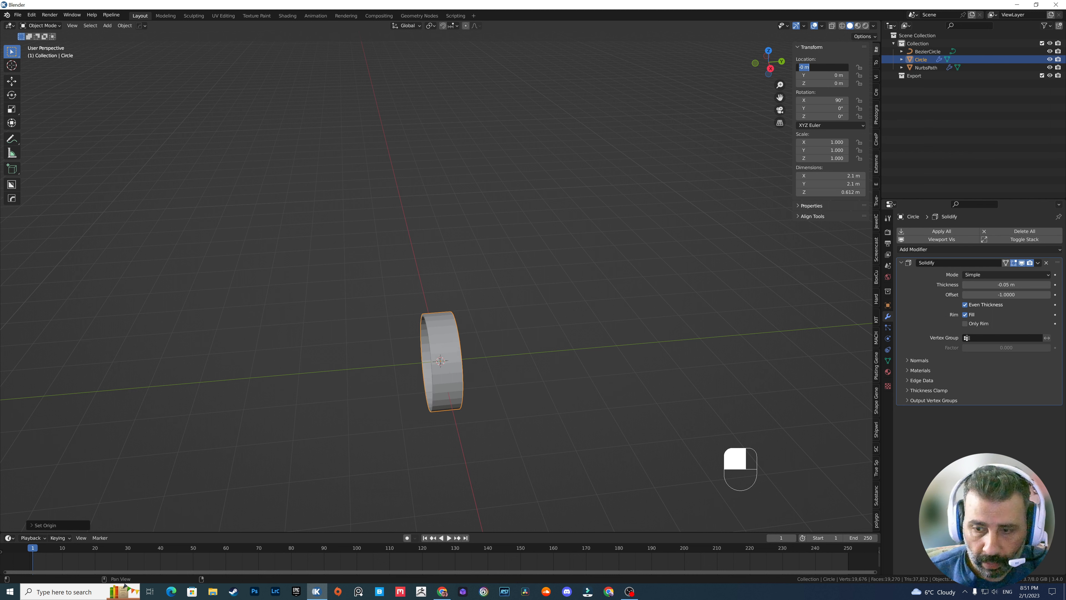
pyautogui.press('Return')
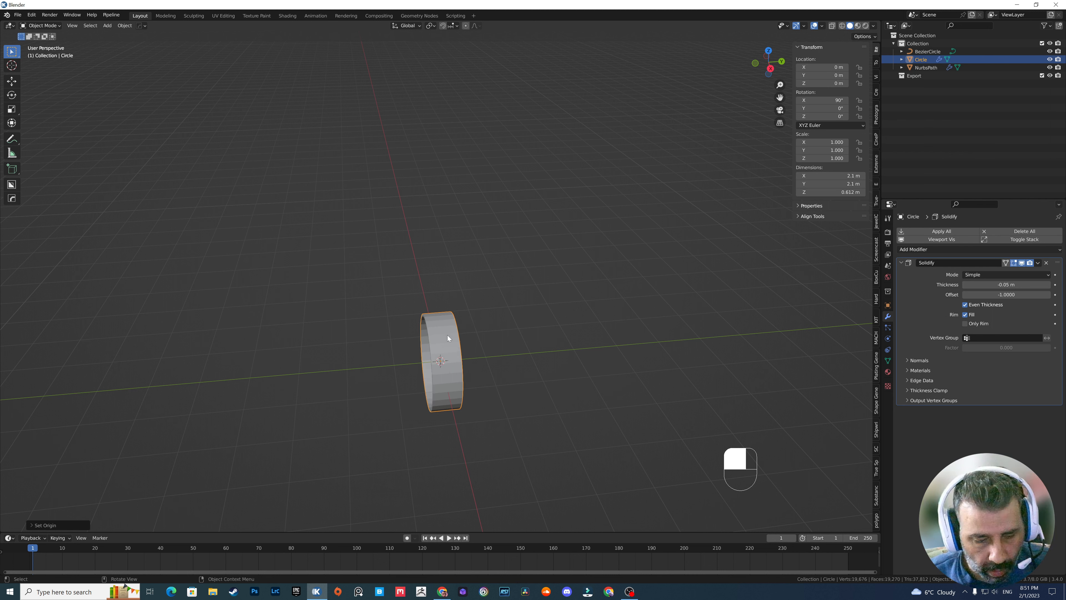
# Apply the ring band's location, rotation and scale
pyautogui.hotkey('ctrl', 'a')
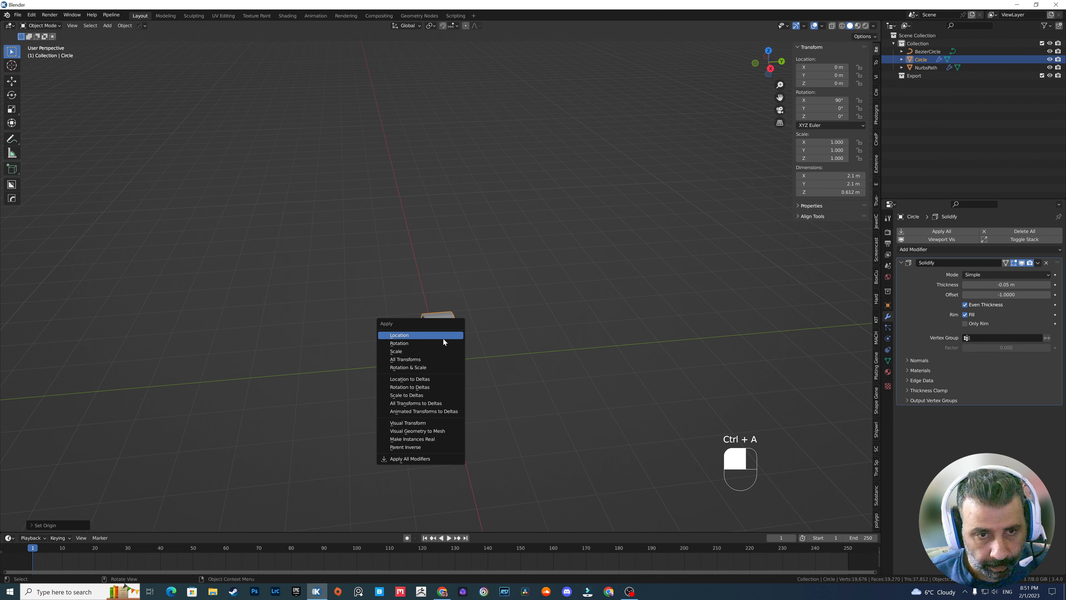
pyautogui.click(443, 337)
pyautogui.hotkey('ctrl', 'a')
pyautogui.click(443, 345)
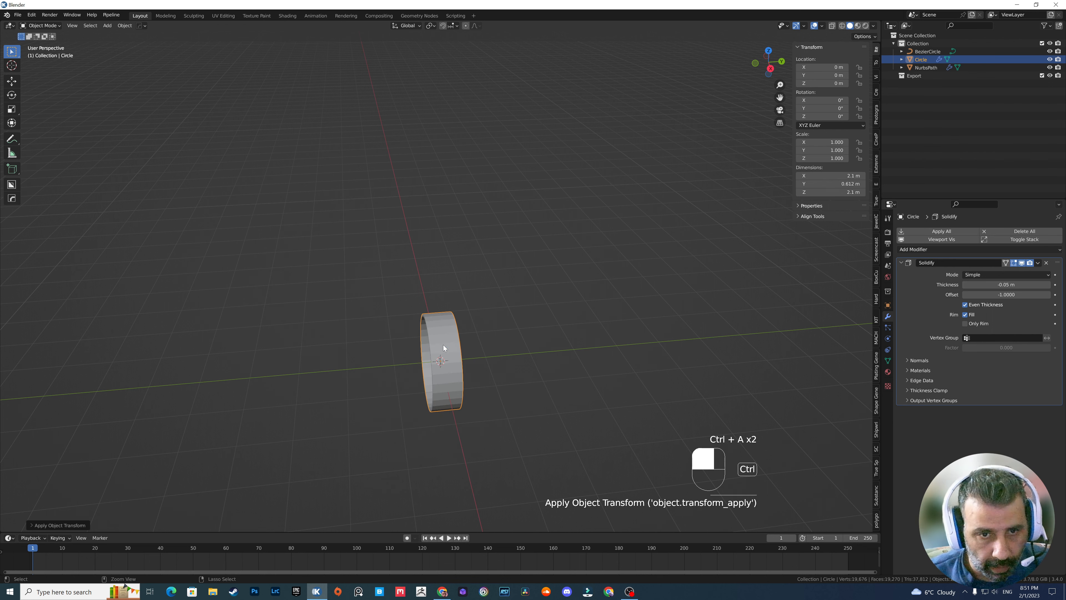
pyautogui.hotkey('ctrl', 'a')
pyautogui.click(441, 353)
# Shade the ring band smooth
pyautogui.moveTo(537, 335); pyautogui.dragTo(651, 287, button='middle')
pyautogui.click(926, 52)
pyautogui.scroll(3, 415, 378)
pyautogui.scroll(3, 416, 376)
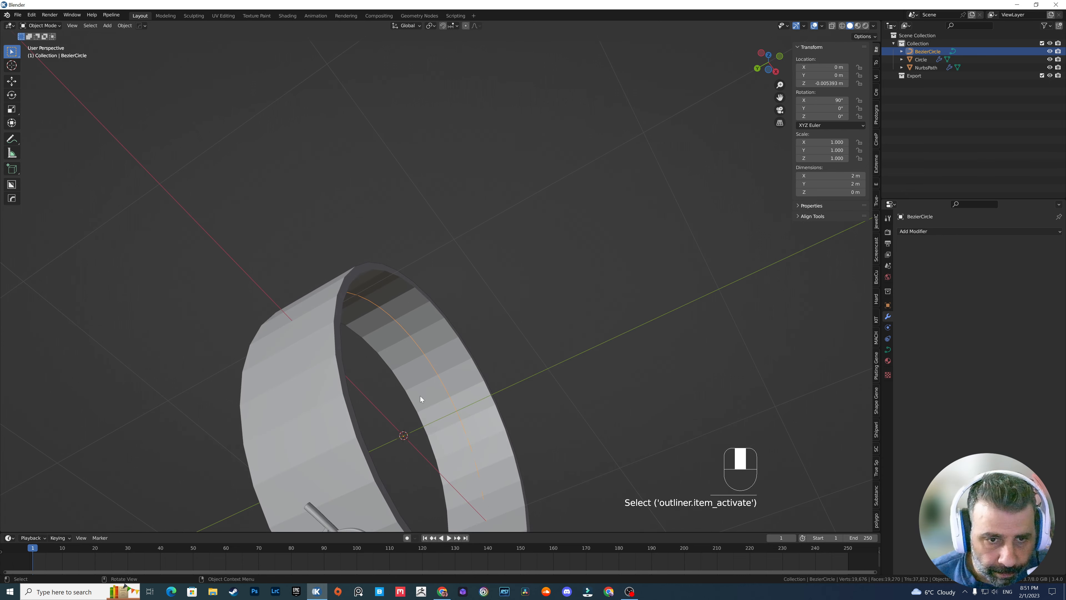
pyautogui.keyDown('shift'); pyautogui.moveTo(437, 454); pyautogui.dragTo(437, 381, button='middle'); pyautogui.keyUp('shift')
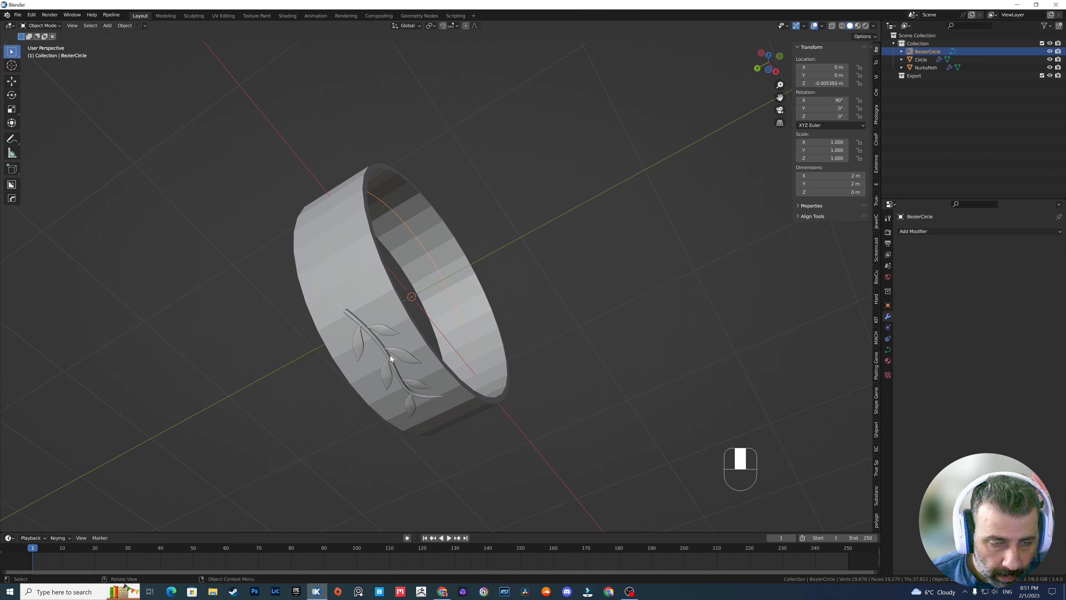
pyautogui.click(383, 300)
pyautogui.rightClick(383, 300)
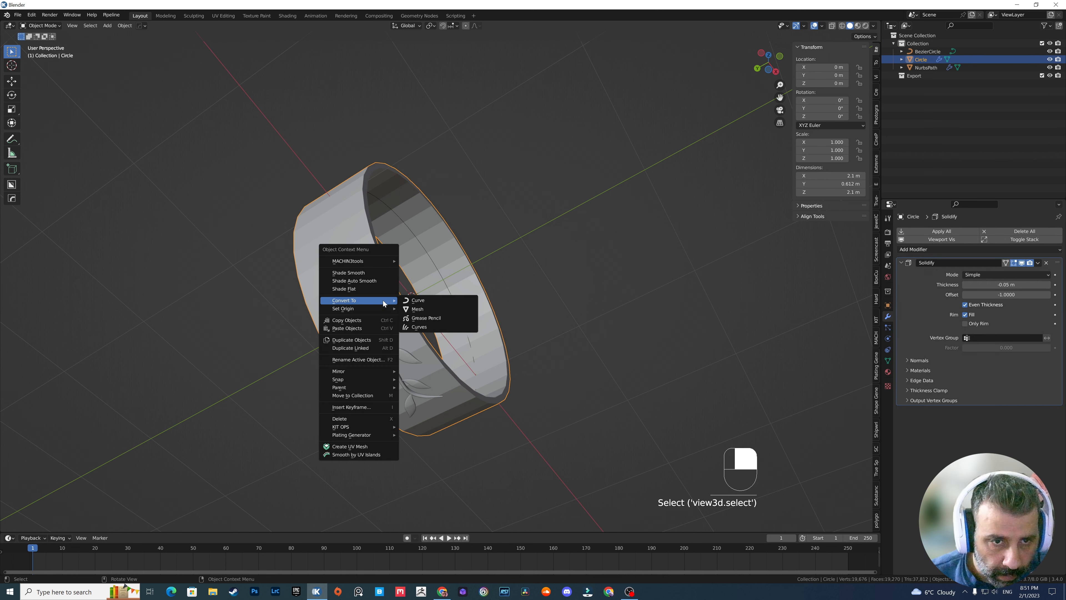
pyautogui.click(371, 273)
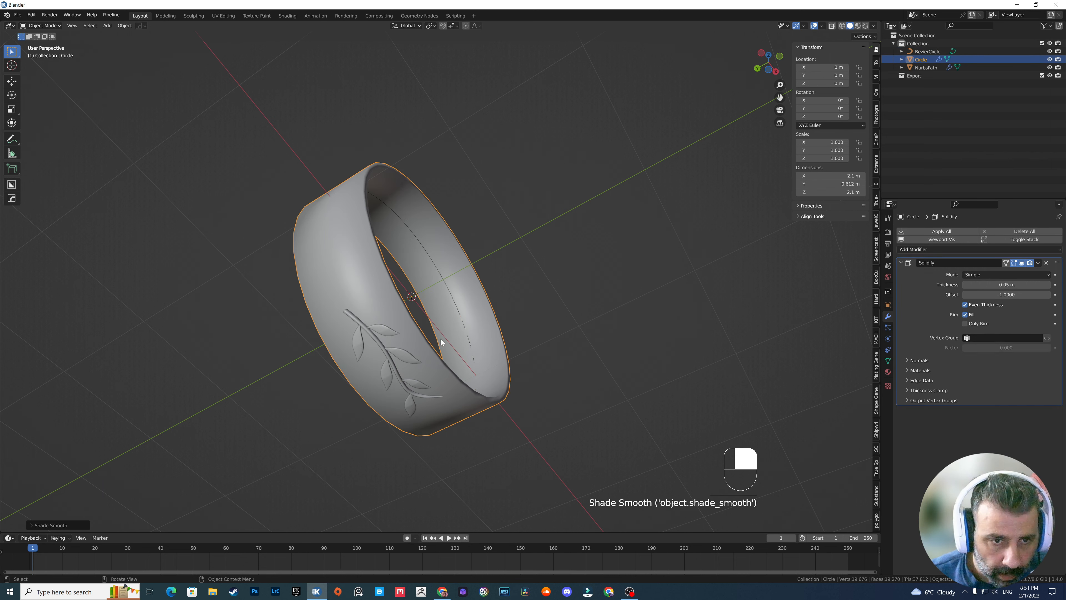
# Add a Bevel modifier with an amount of 0.01 m and a Subdivision Surface modifier to the ring band
pyautogui.click(933, 250)
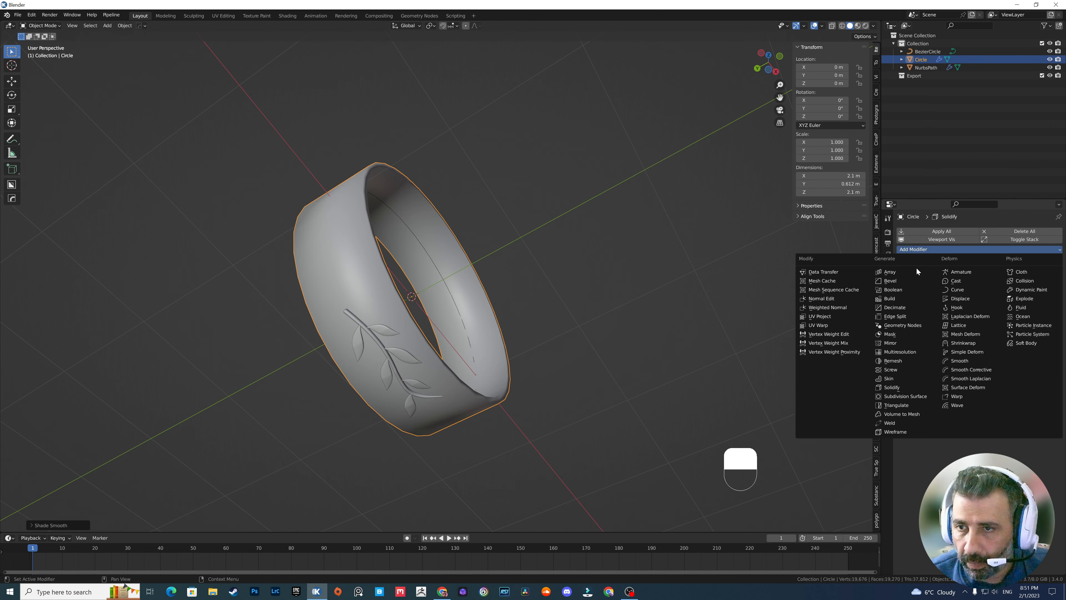
pyautogui.click(902, 281)
pyautogui.click(922, 250)
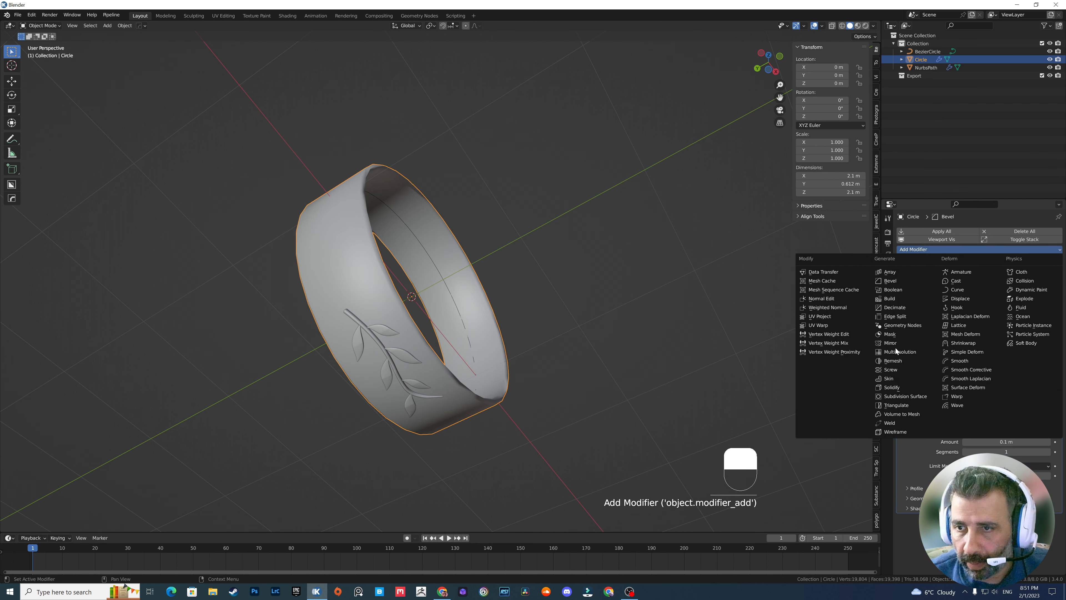
pyautogui.click(892, 397)
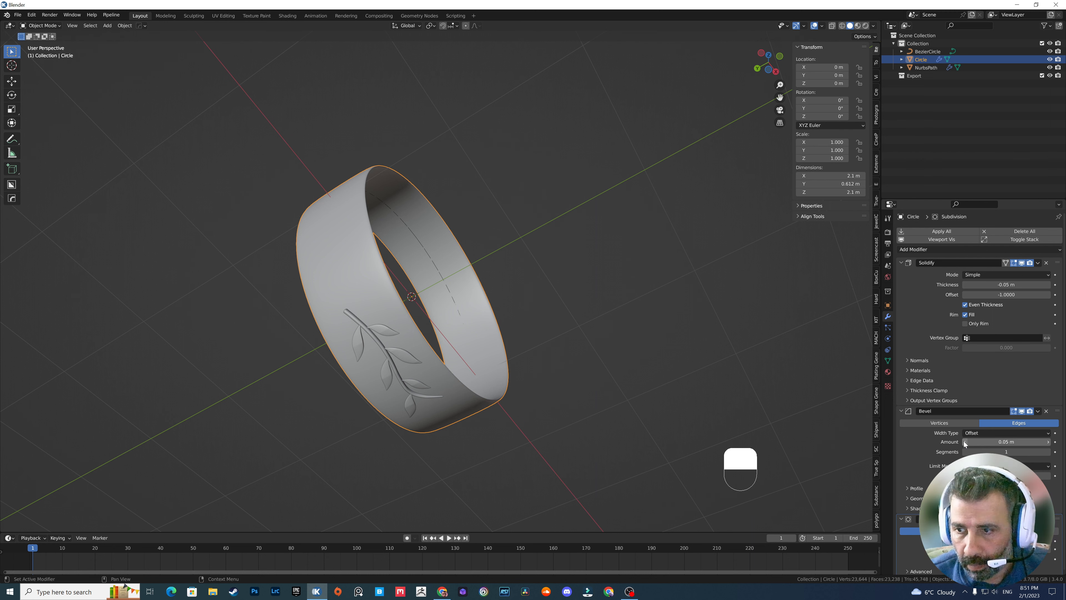
pyautogui.moveTo(965, 442); pyautogui.dragTo(964, 444)
pyautogui.moveTo(857, 406); pyautogui.dragTo(552, 390, button='middle')
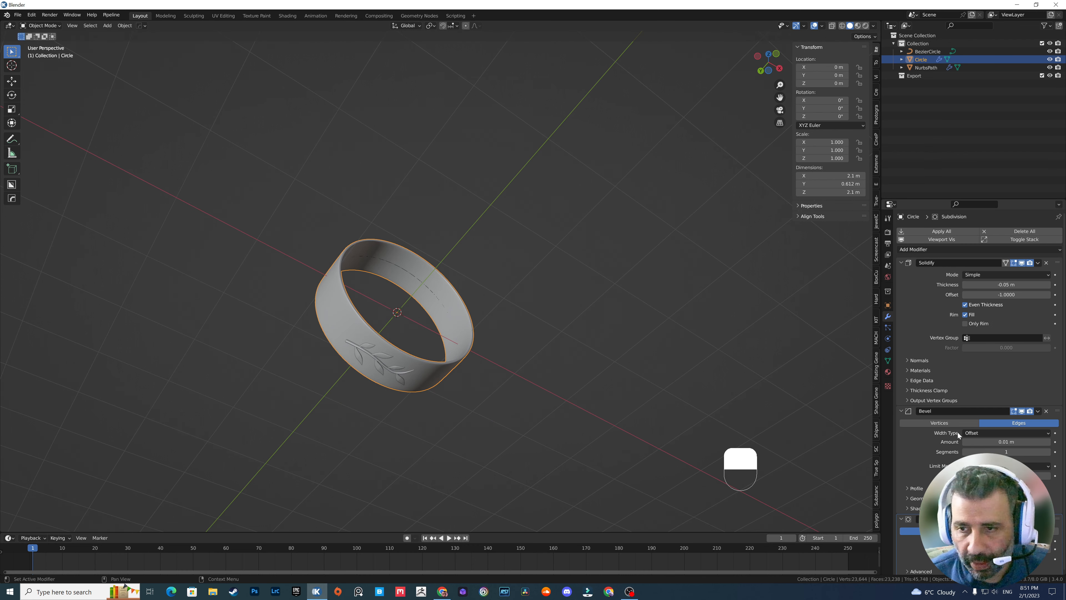
pyautogui.scroll(-2, 970, 483)
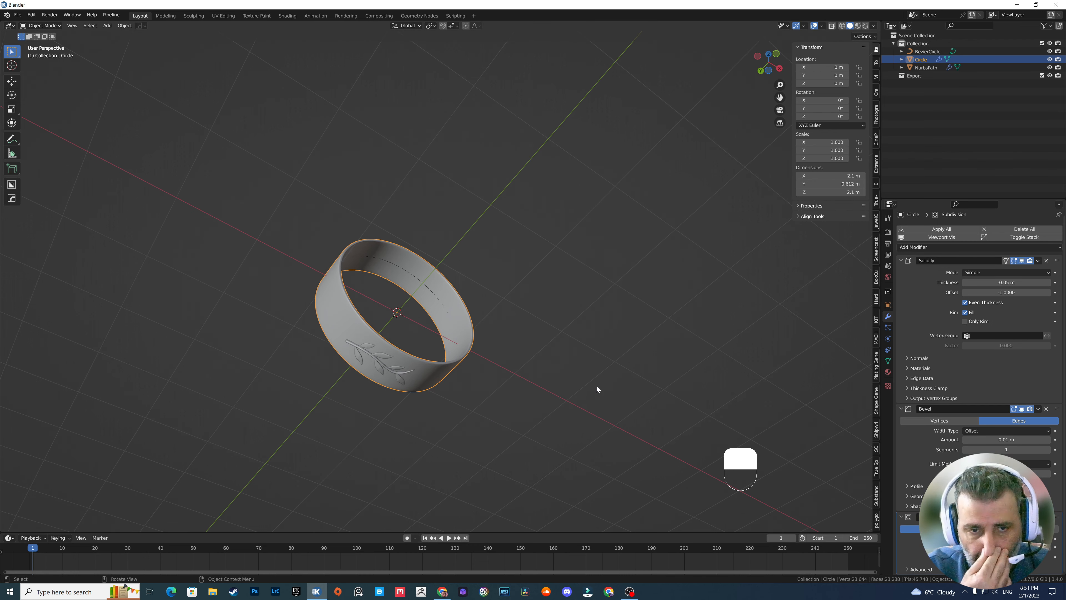
# Enable Cavity in the viewport shading options and inspect the ring with nothing selected
pyautogui.click(873, 26)
pyautogui.click(828, 205)
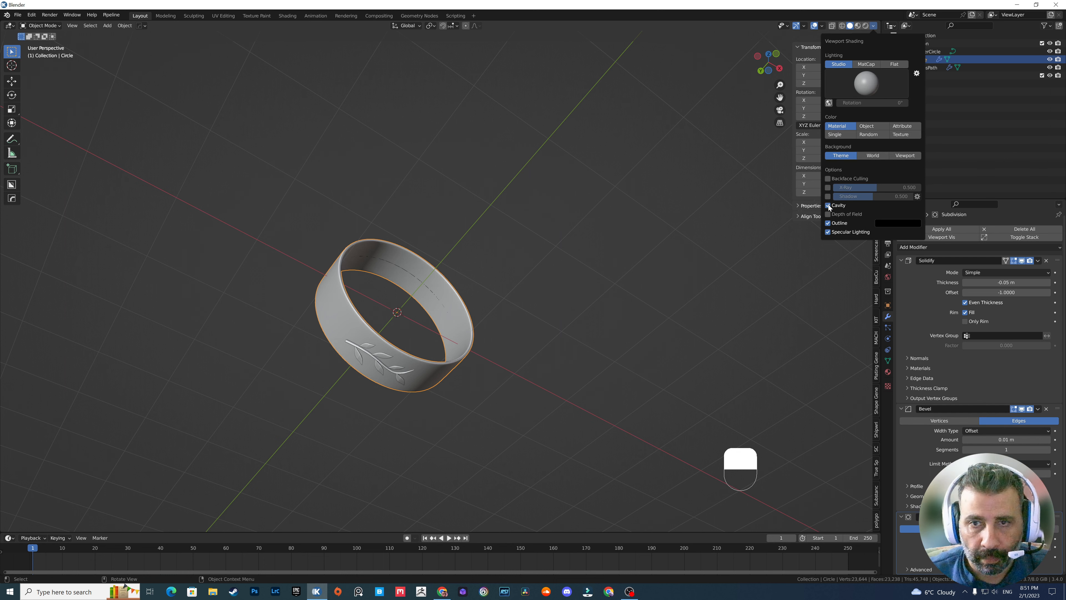
pyautogui.click(551, 281)
pyautogui.moveTo(545, 295); pyautogui.dragTo(410, 307, button='middle')
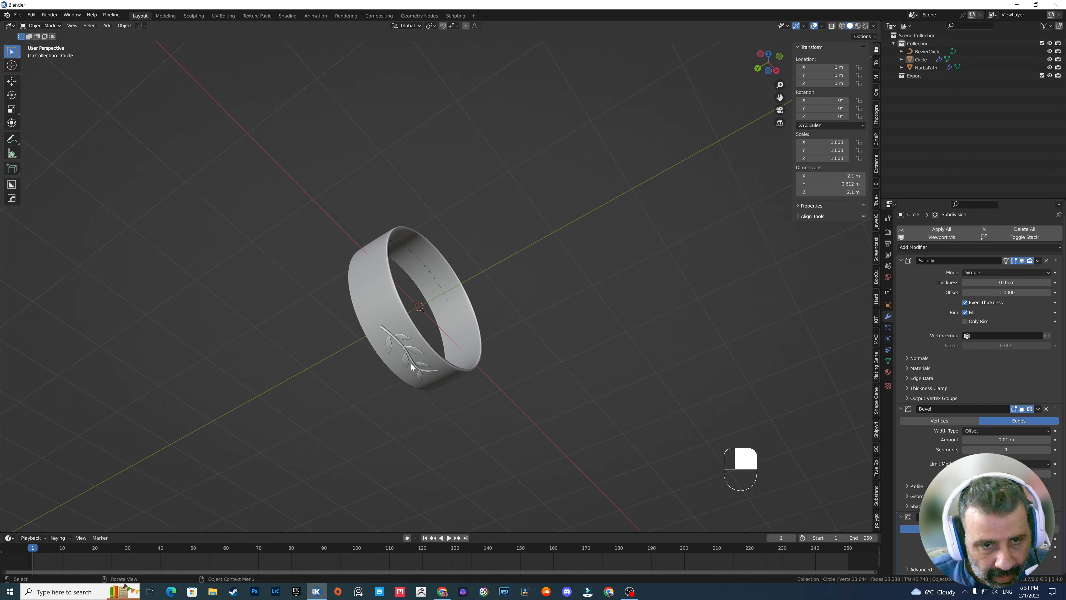
pyautogui.moveTo(412, 367); pyautogui.dragTo(424, 381, button='middle')
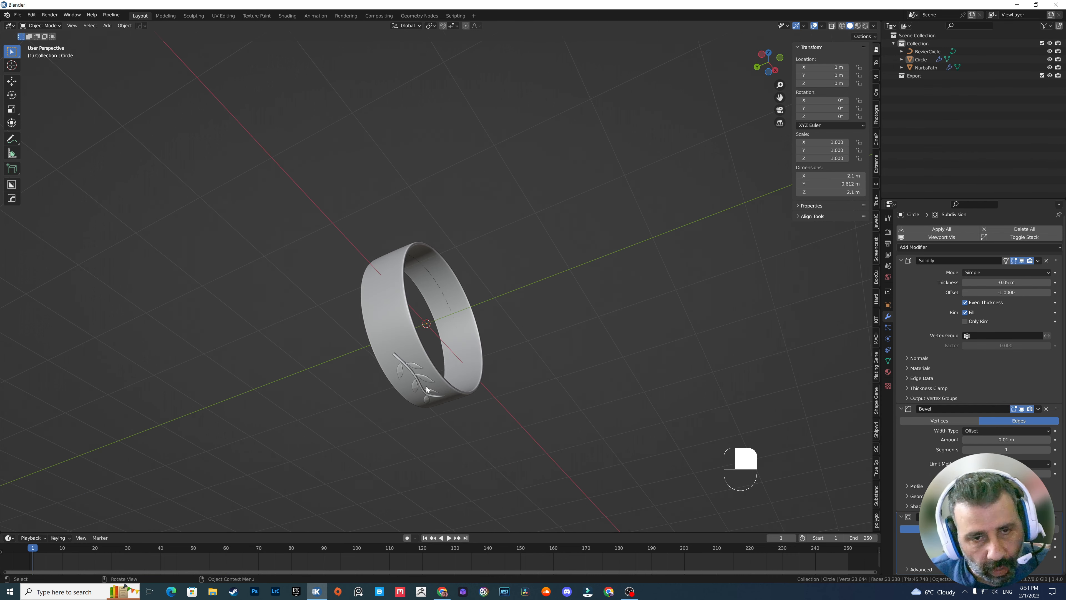
# Check how the branch sits on the ring's outer surface and apply its Curve modifier
pyautogui.click(407, 368)
pyautogui.moveTo(406, 368); pyautogui.dragTo(326, 289, button='middle')
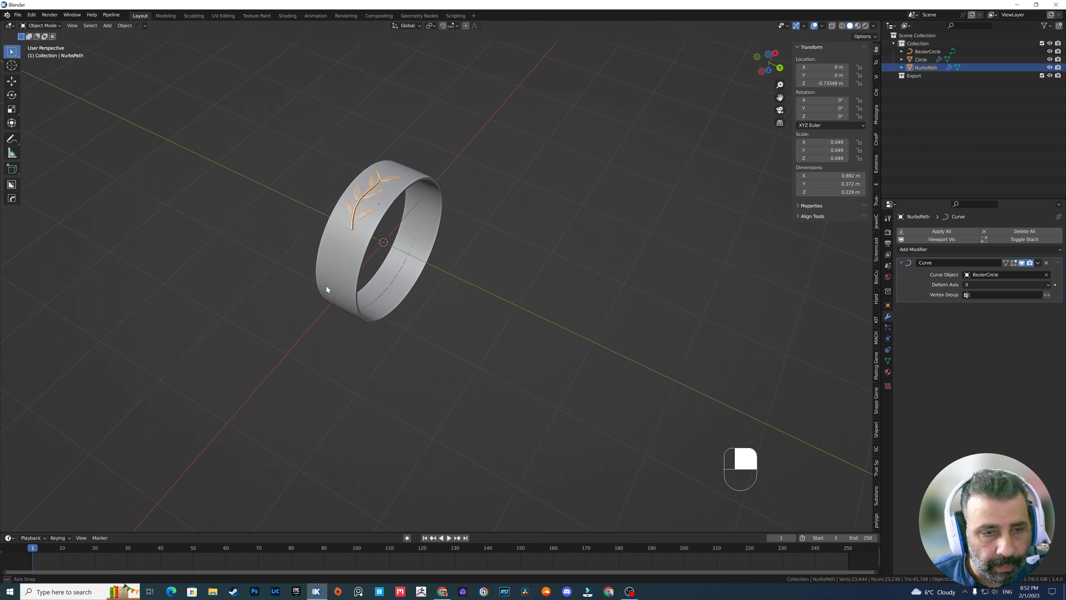
pyautogui.press('f')
pyautogui.moveTo(434, 276); pyautogui.dragTo(365, 230, button='middle')
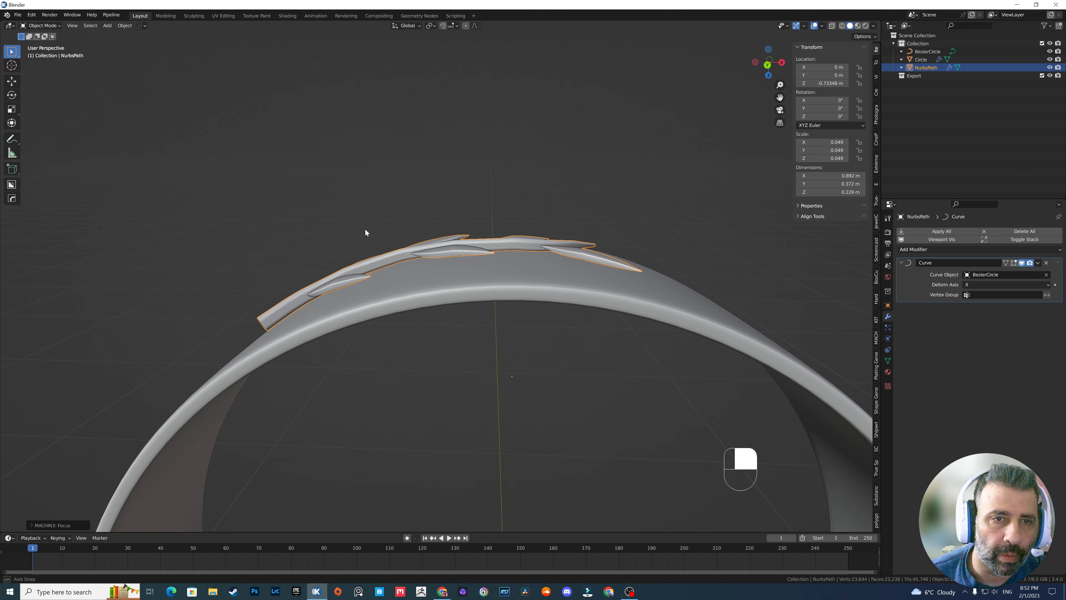
pyautogui.scroll(-6, 550, 328)
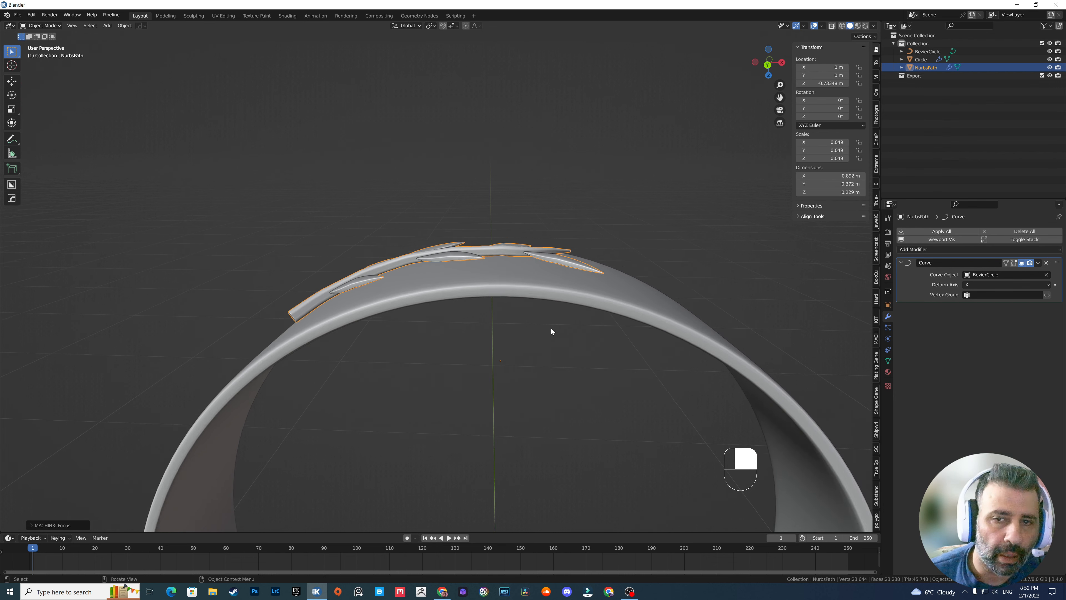
pyautogui.moveTo(446, 366); pyautogui.dragTo(493, 341, button='middle')
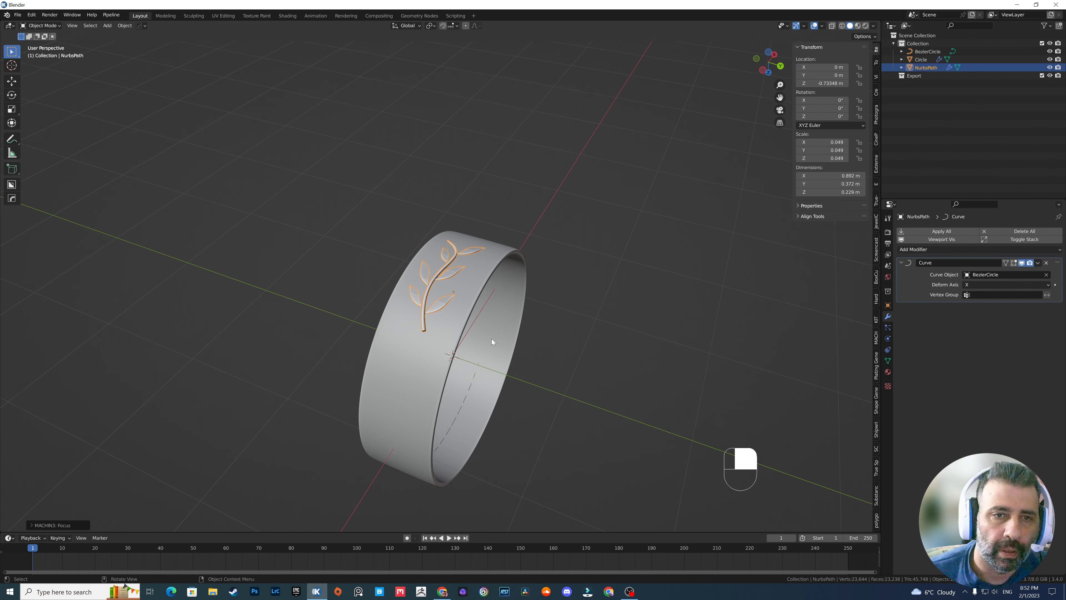
pyautogui.click(1038, 264)
pyautogui.click(1026, 273)
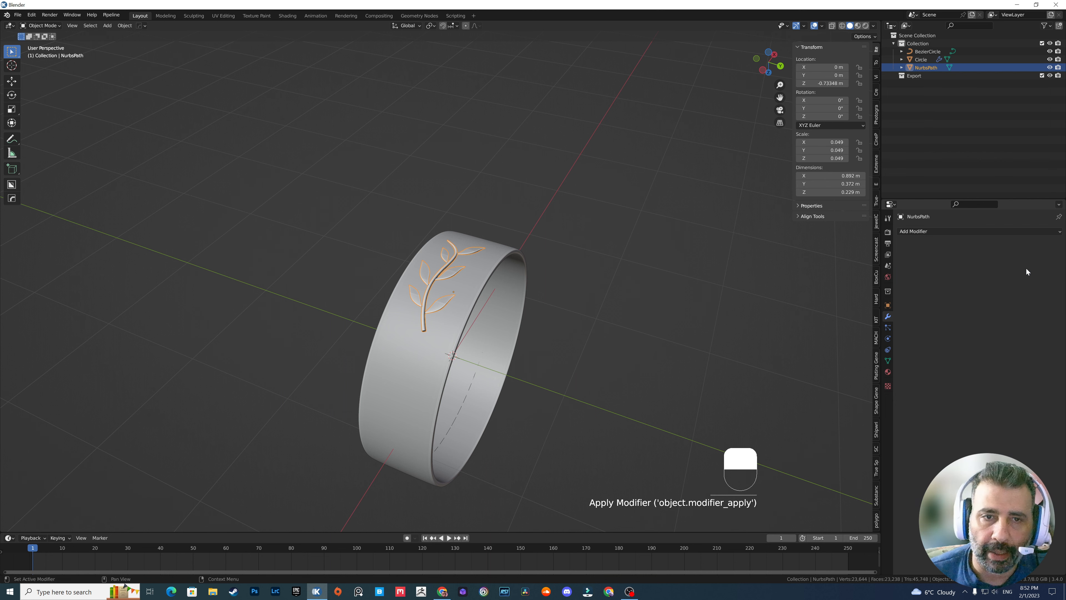
# Set the branch's origin to its geometry
pyautogui.moveTo(850, 281); pyautogui.dragTo(680, 284, button='middle')
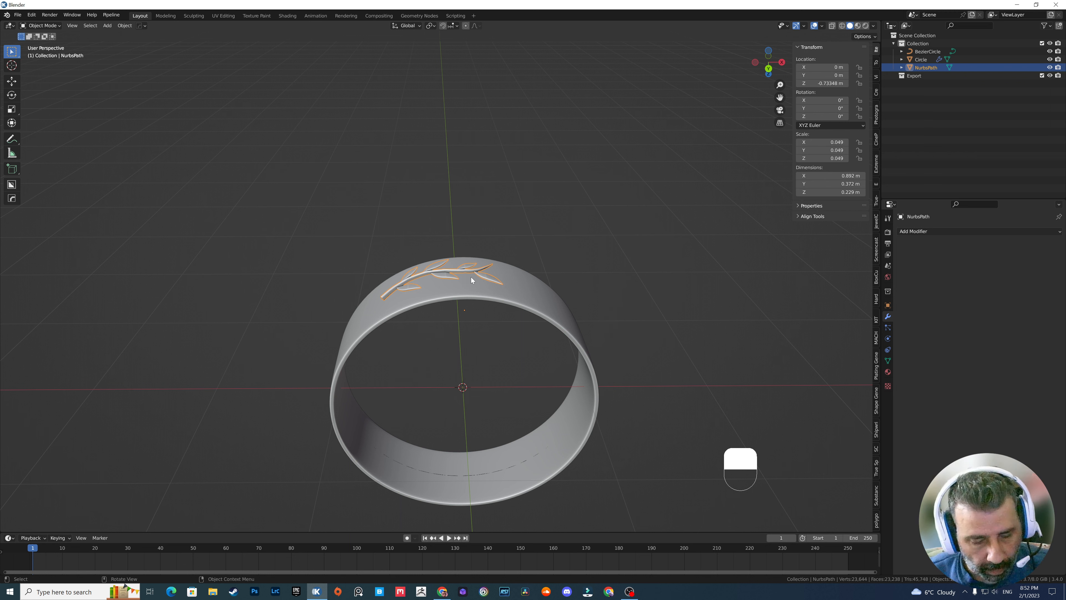
pyautogui.click(125, 26)
pyautogui.moveTo(139, 45)
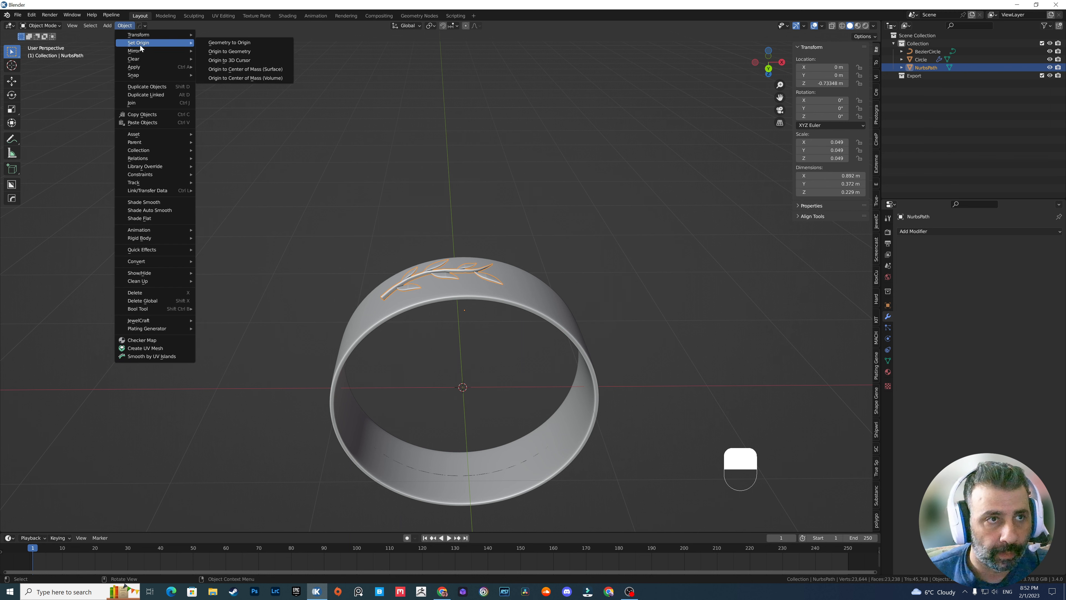
pyautogui.click(235, 51)
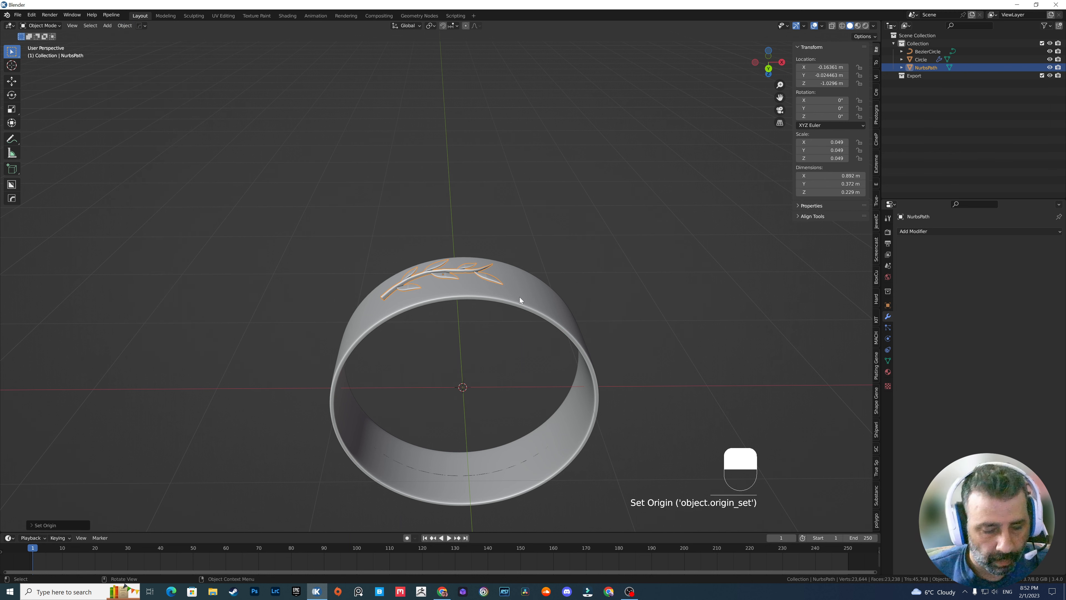
# Add a second Bezier circle rotated 90° about X and scale it to about 1.055 to match the ring's outer surface
pyautogui.hotkey('shift', 'a')
pyautogui.moveTo(497, 305)
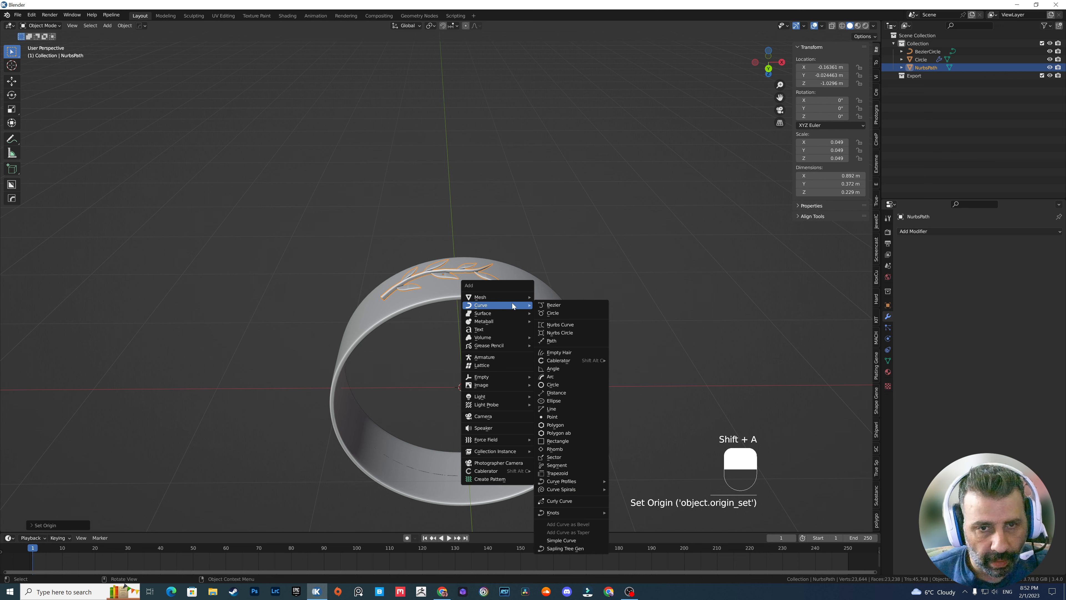
pyautogui.click(556, 314)
pyautogui.press('r')
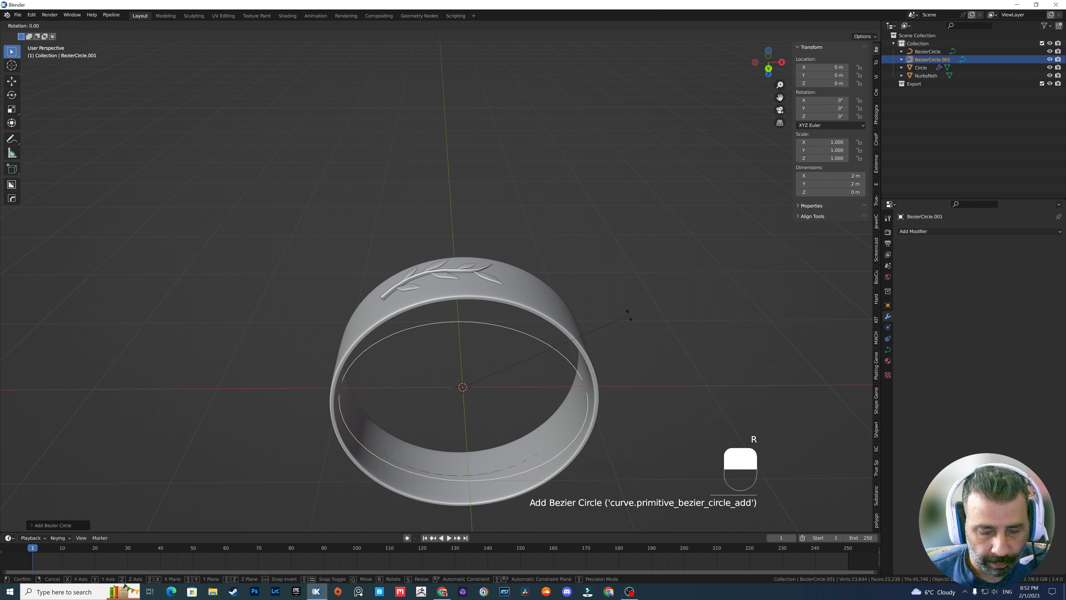
pyautogui.write('x90')
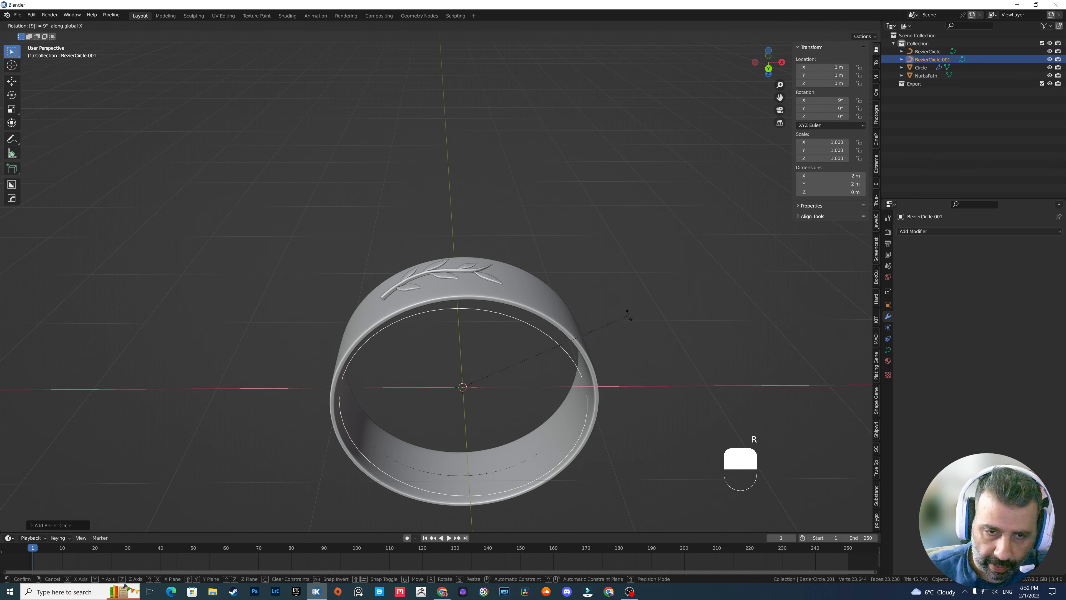
pyautogui.press('Return')
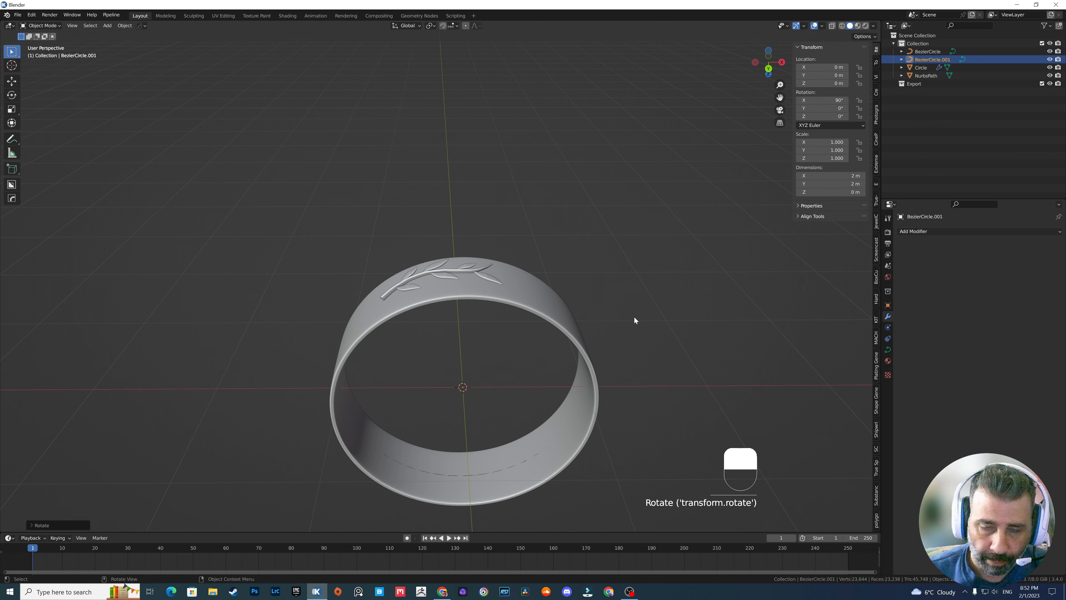
pyautogui.press('s')
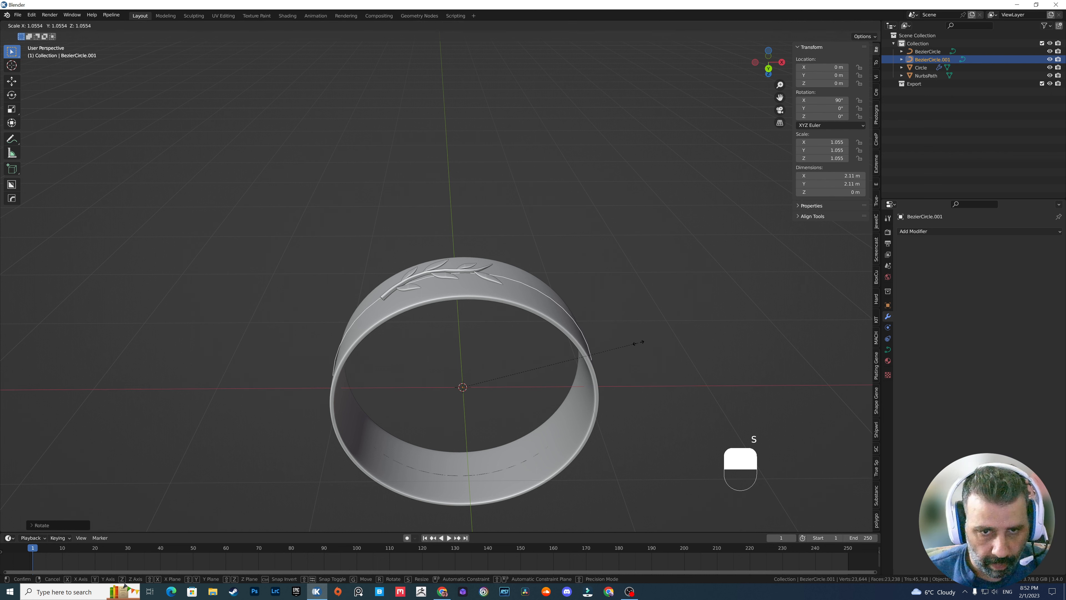
pyautogui.click(638, 343)
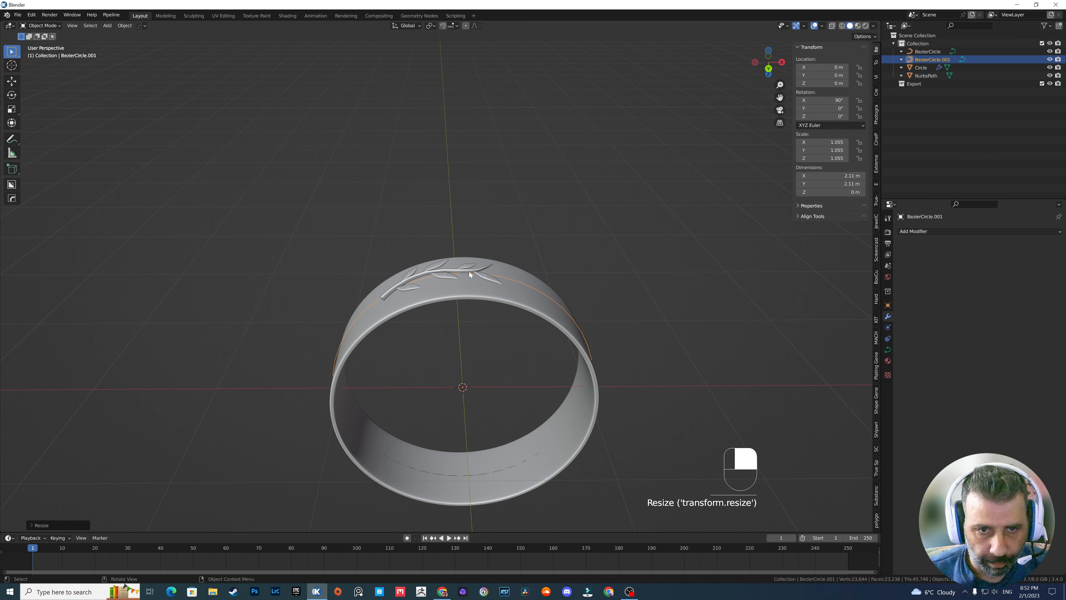
# Set the branch's X, Y and Z location to 0 m
pyautogui.doubleClick(823, 76)
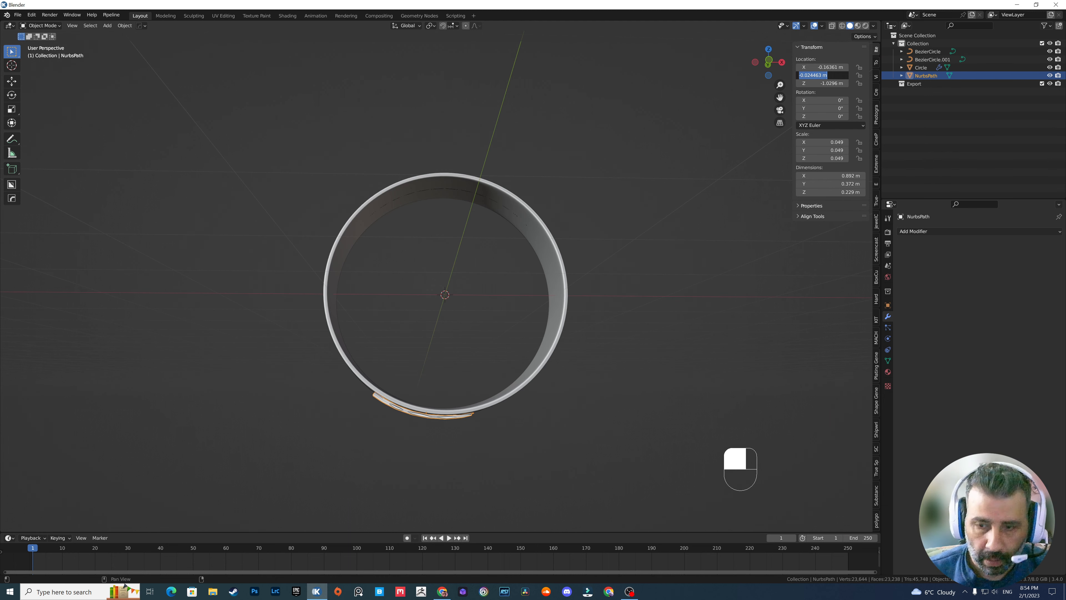
pyautogui.write('0')
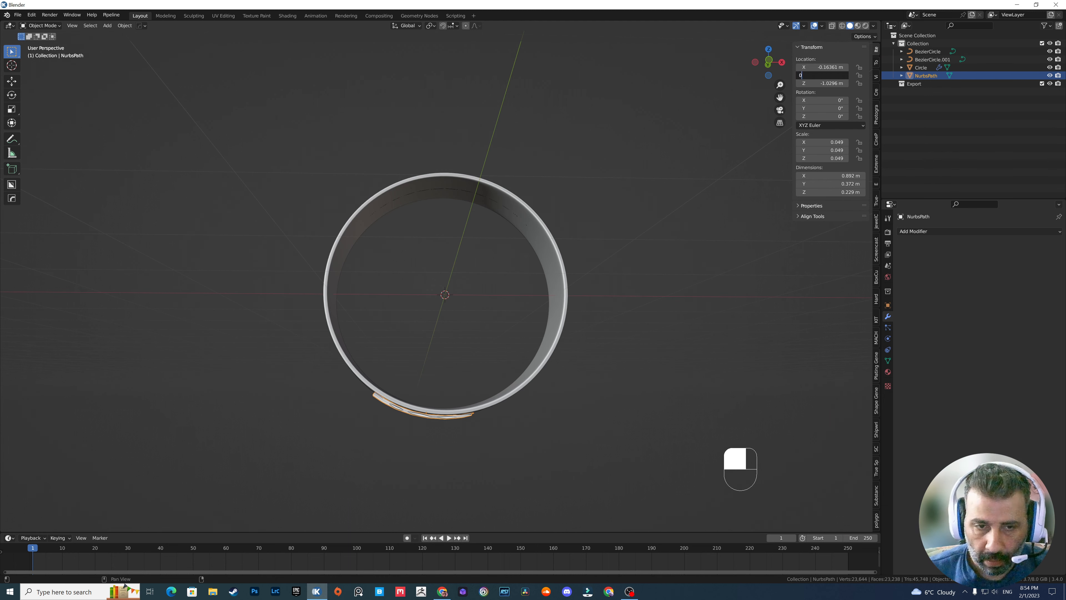
pyautogui.press('Return')
pyautogui.click(823, 83)
pyautogui.write('0')
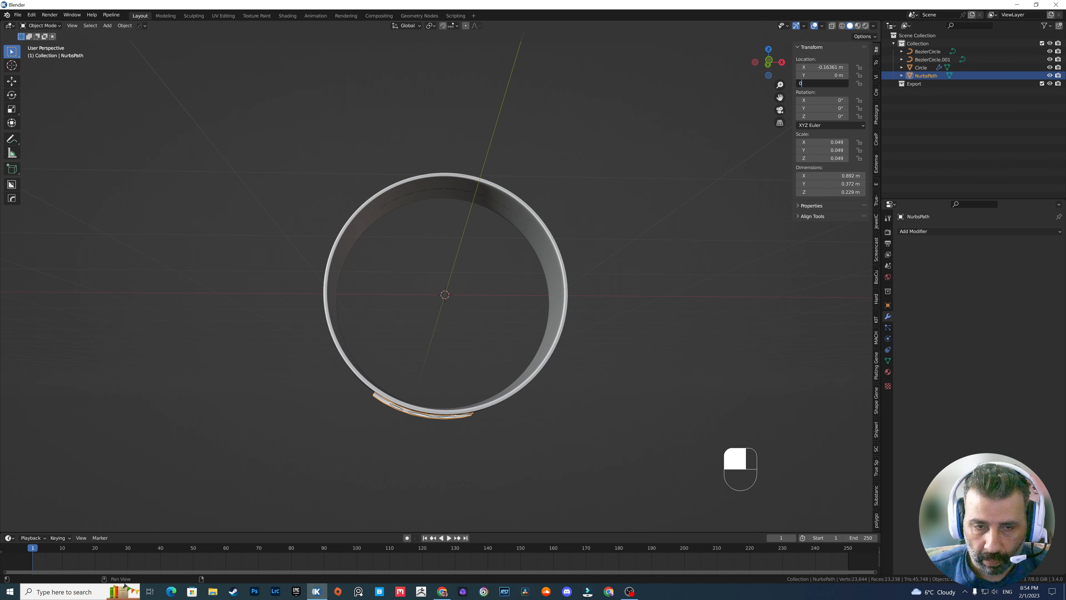
pyautogui.press('Return')
pyautogui.click(825, 67)
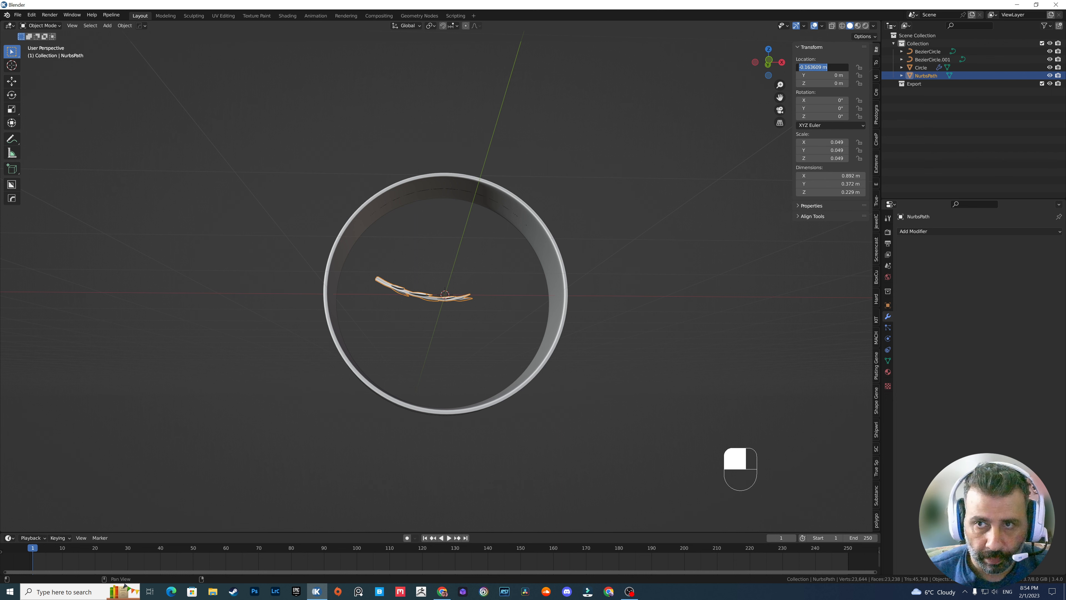
pyautogui.write('0')
pyautogui.press('Return')
# Rotate the branch about -10.9° around the global Y axis so its two ends sit level
pyautogui.moveTo(719, 171); pyautogui.dragTo(721, 181, button='middle')
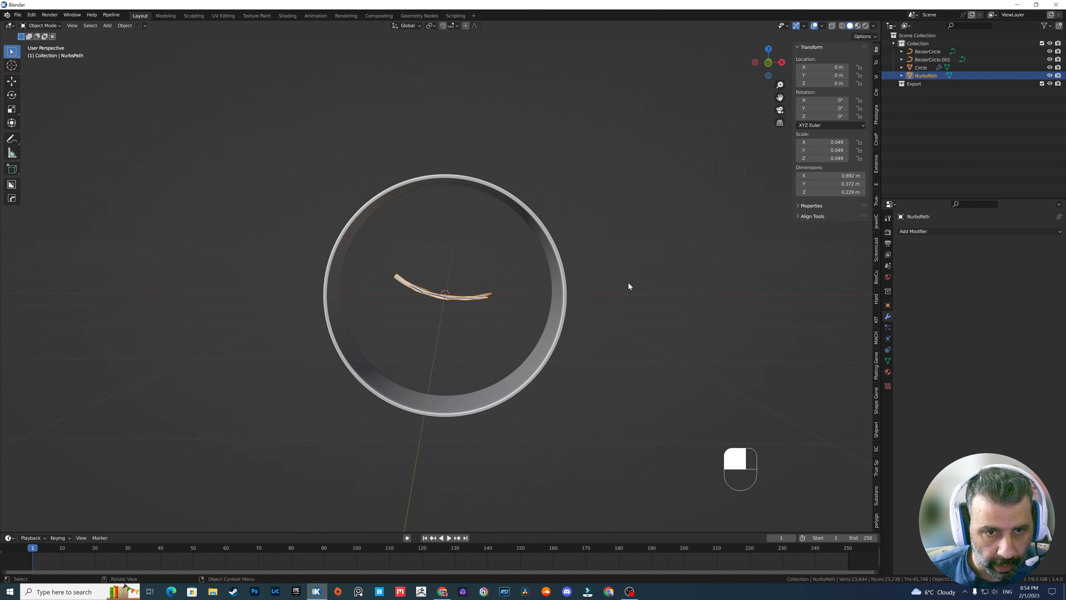
pyautogui.press('KP_1')
pyautogui.press('r')
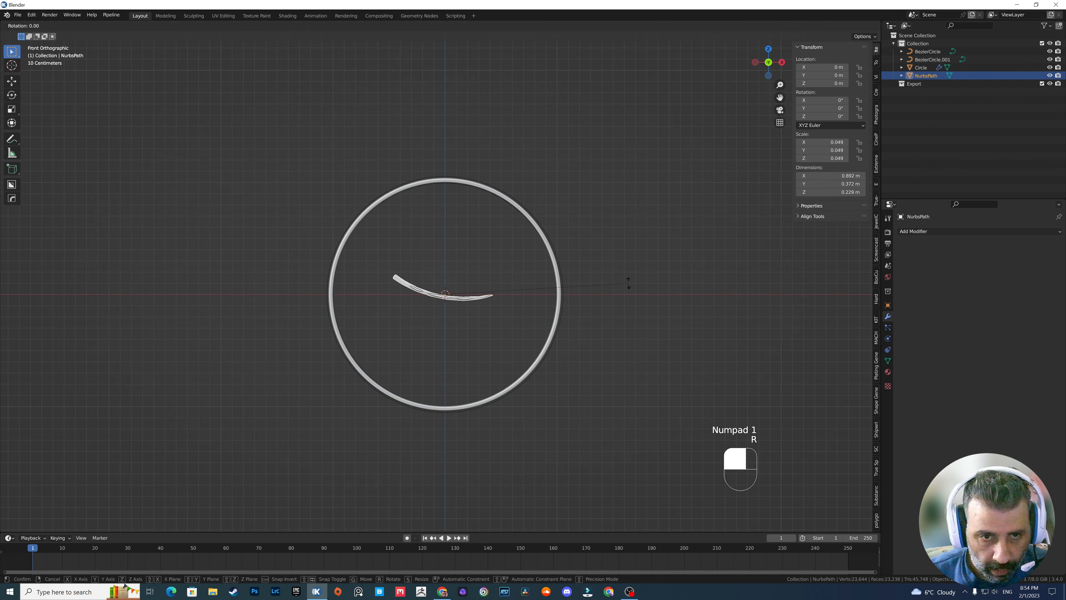
pyautogui.press('y')
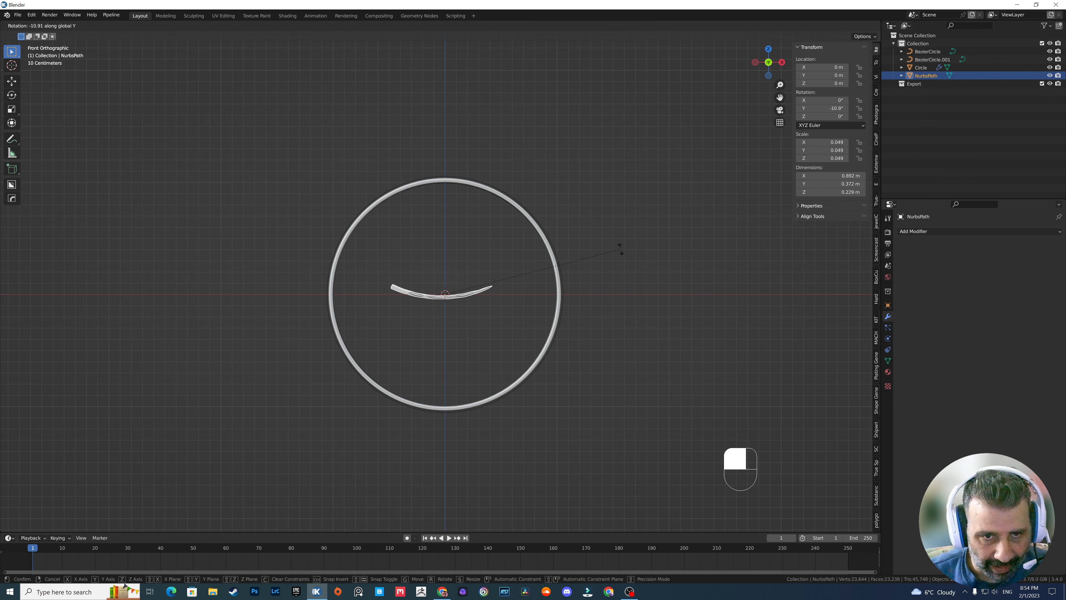
pyautogui.click(620, 249)
# Apply the branch's scale, rotation and location
pyautogui.hotkey('ctrl', 'a')
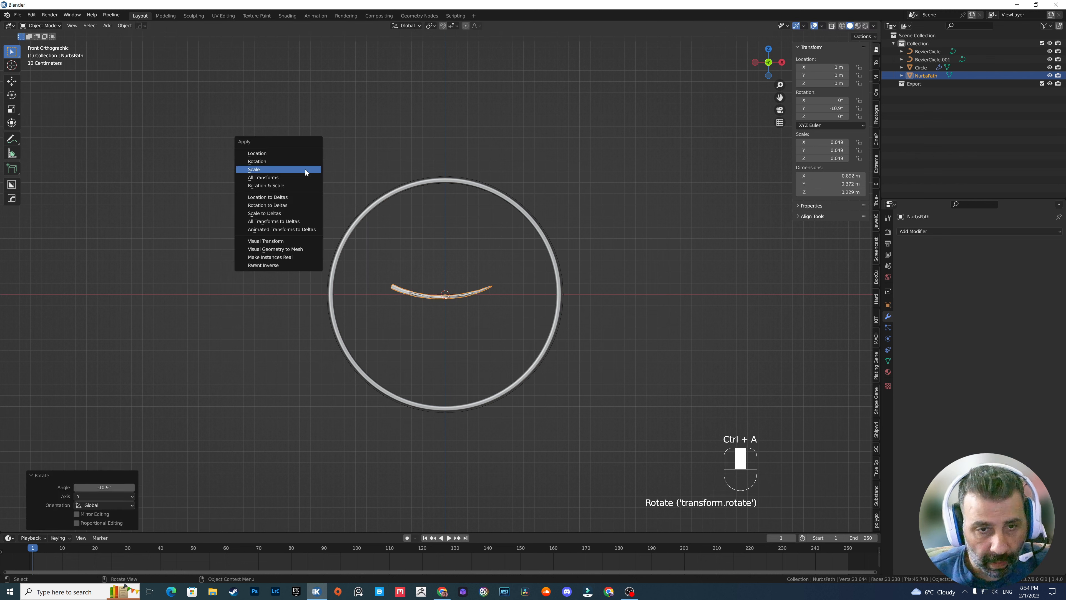
pyautogui.click(255, 170)
pyautogui.hotkey('ctrl', 'a')
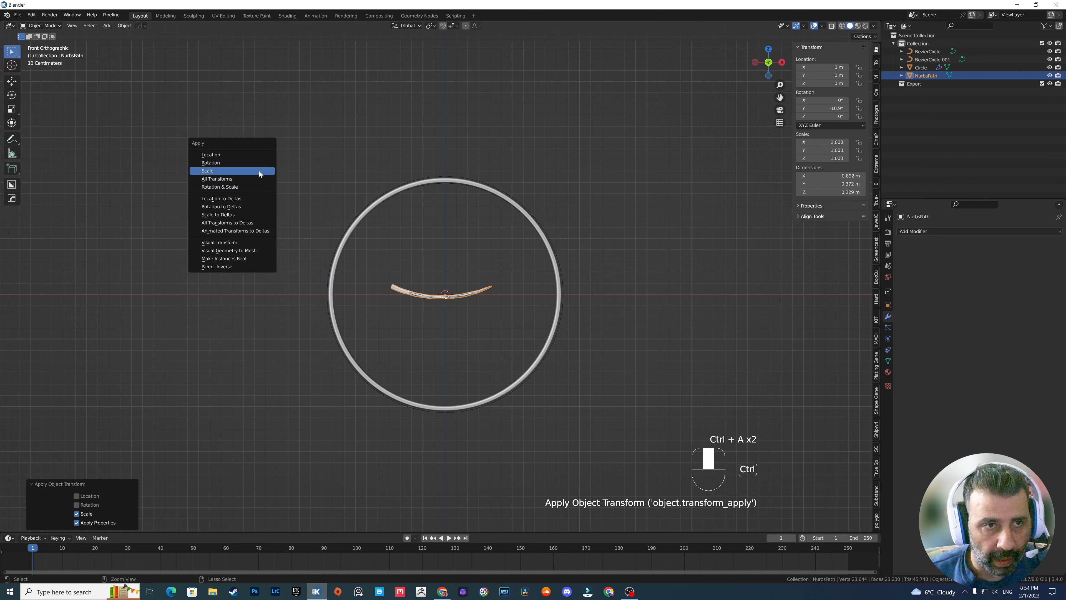
pyautogui.click(252, 165)
pyautogui.hotkey('ctrl', 'a')
pyautogui.click(240, 156)
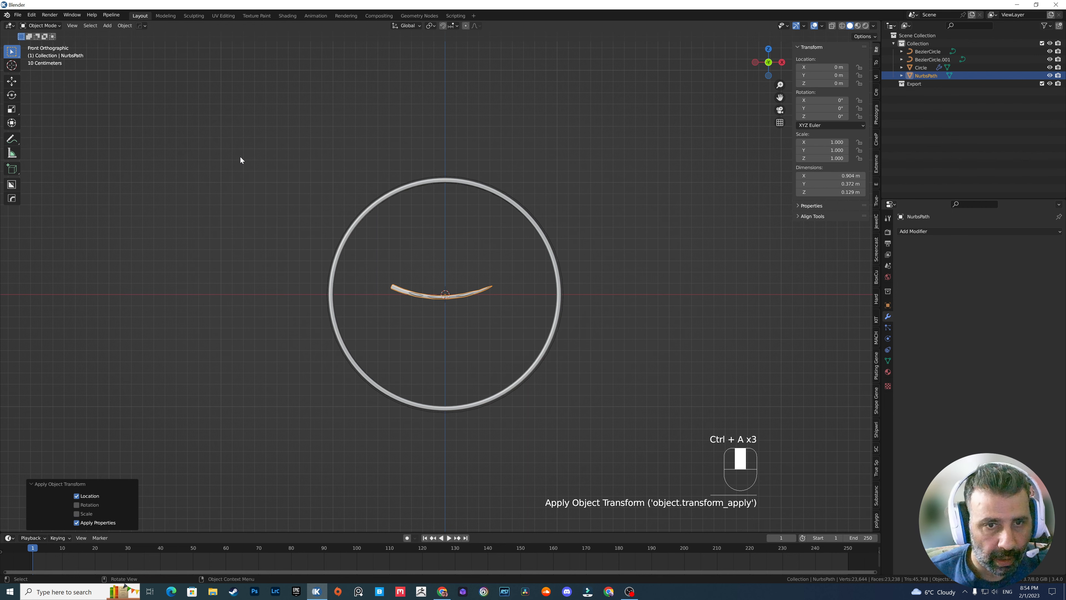
# Distribute the branch along the BezierCircle.001 curve around the ring with JewelCraft and check its fit on the outer surface
pyautogui.moveTo(570, 217); pyautogui.dragTo(483, 284, button='middle')
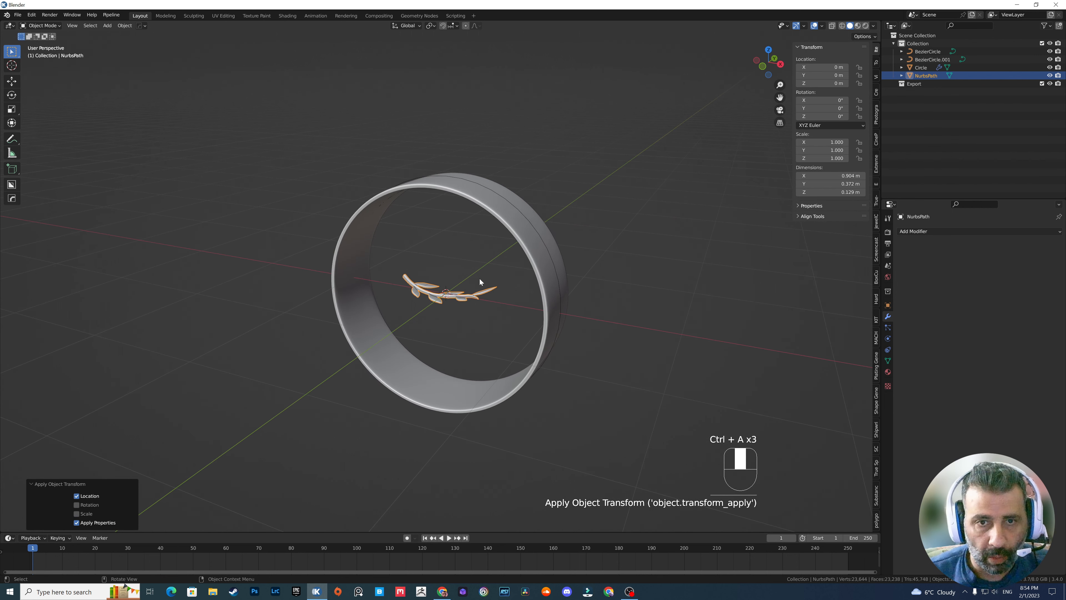
pyautogui.keyDown('ctrl'); pyautogui.click(921, 60); pyautogui.keyUp('ctrl')
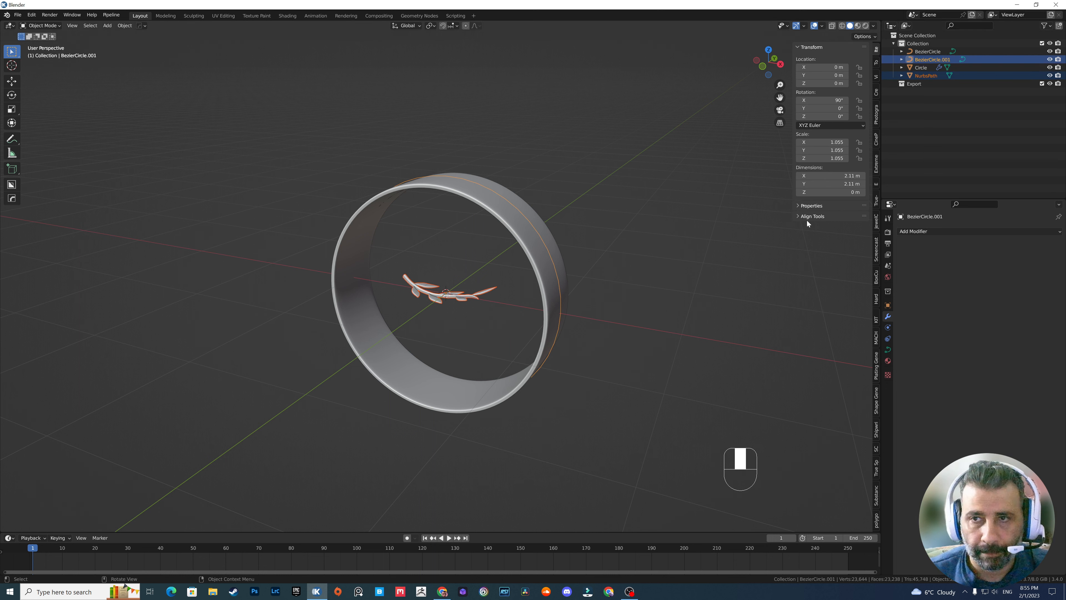
pyautogui.click(876, 221)
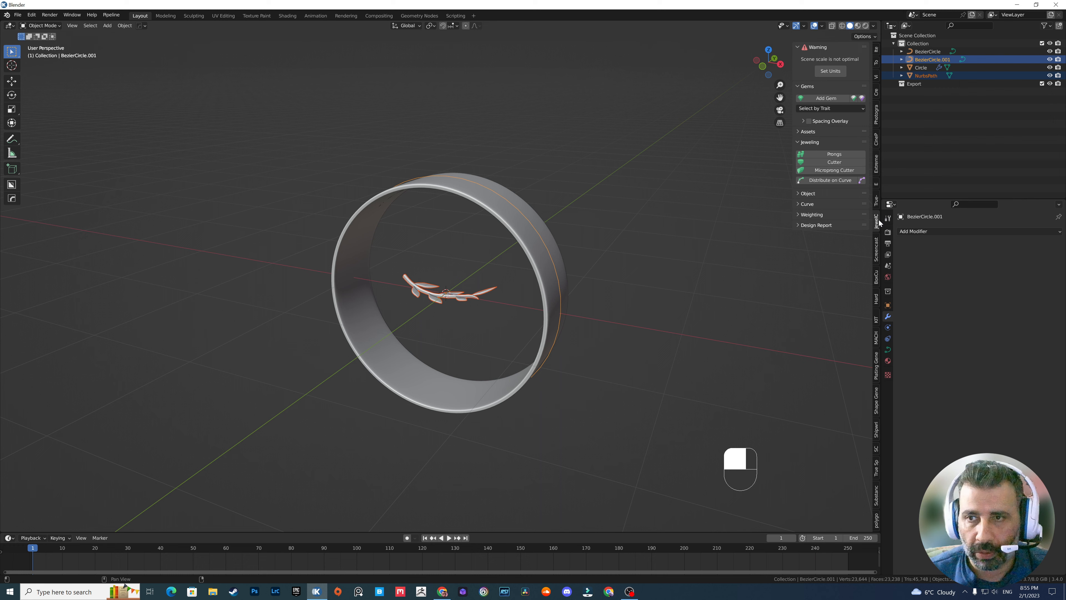
pyautogui.click(824, 180)
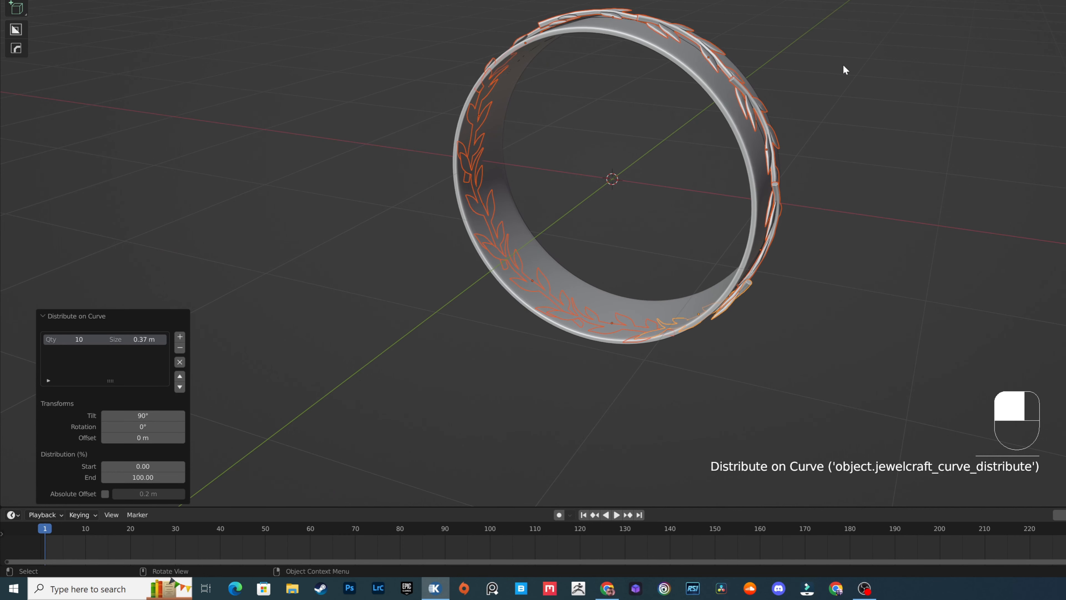
pyautogui.press('KP_1')
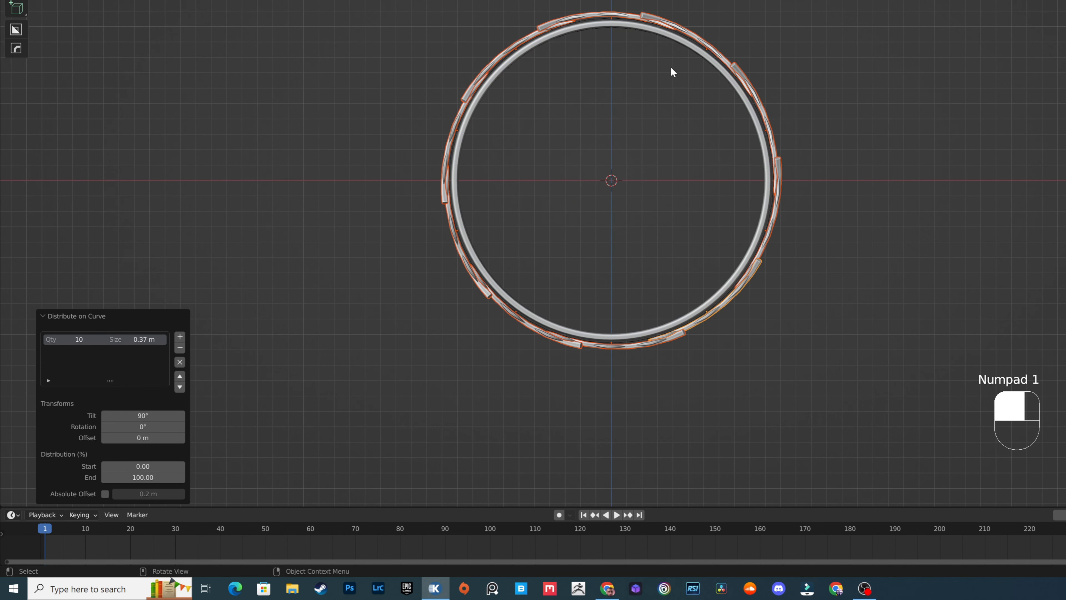
pyautogui.moveTo(641, 72); pyautogui.dragTo(668, 104, button='middle')
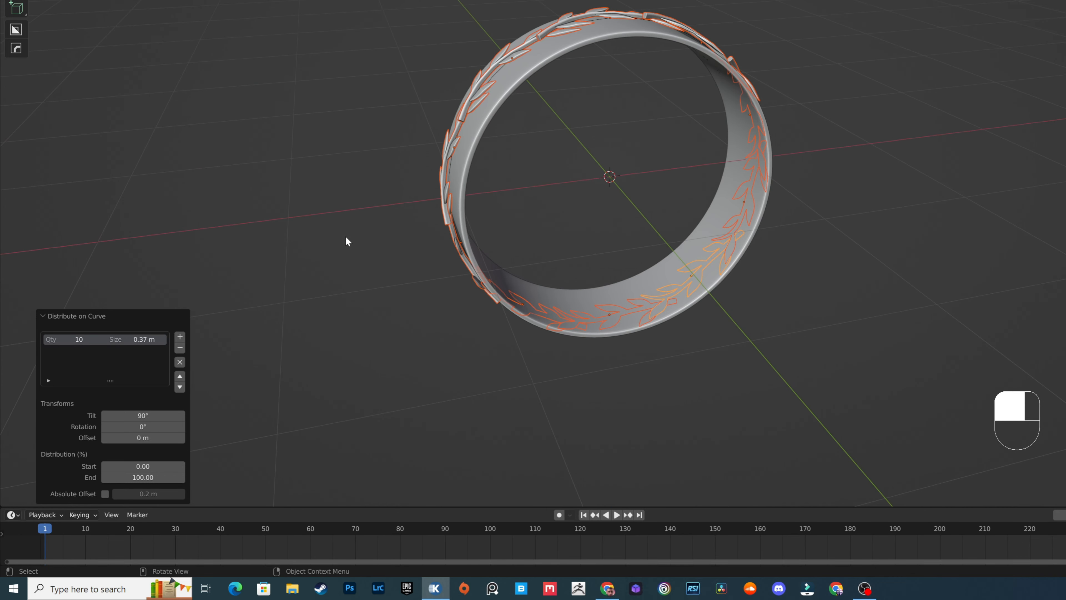
# Reduce the size of the distributed branches to 0.17 m
pyautogui.click(128, 341)
pyautogui.write('0.27')
pyautogui.press('Return')
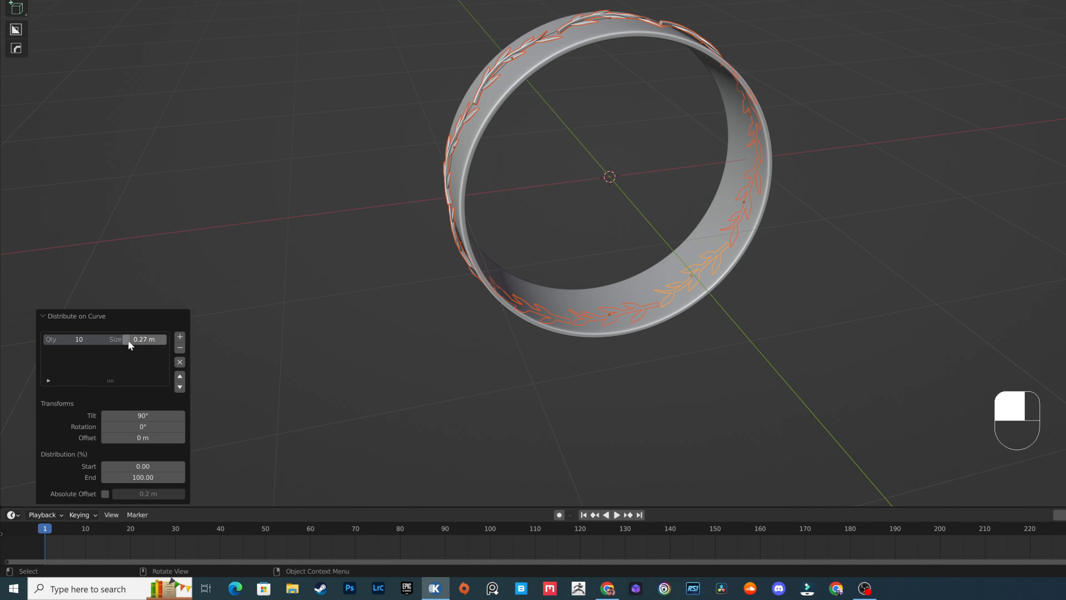
pyautogui.moveTo(237, 231); pyautogui.dragTo(351, 223, button='middle')
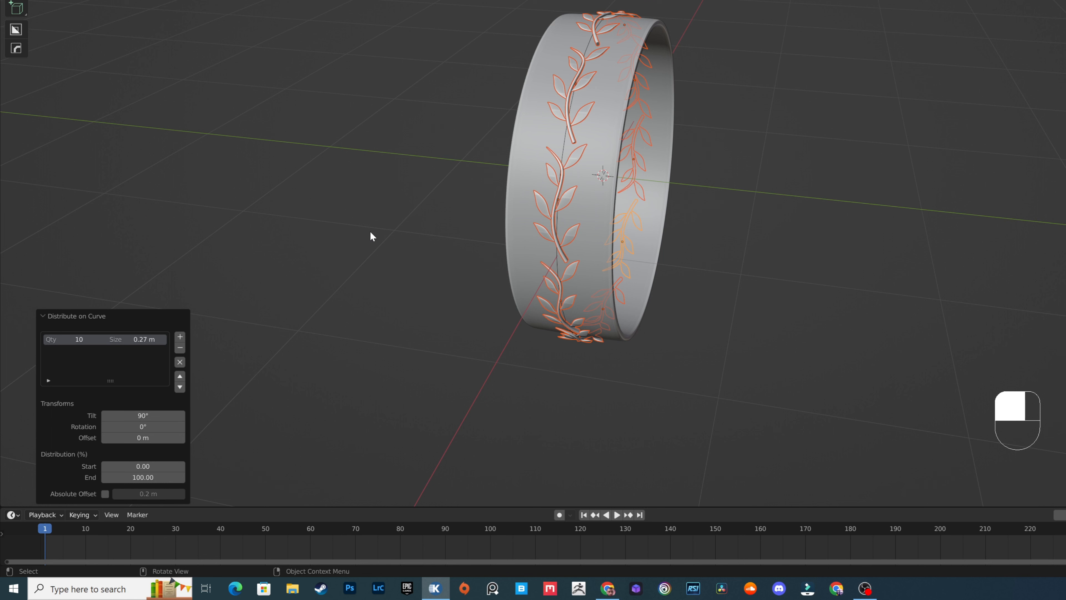
pyautogui.click(129, 342)
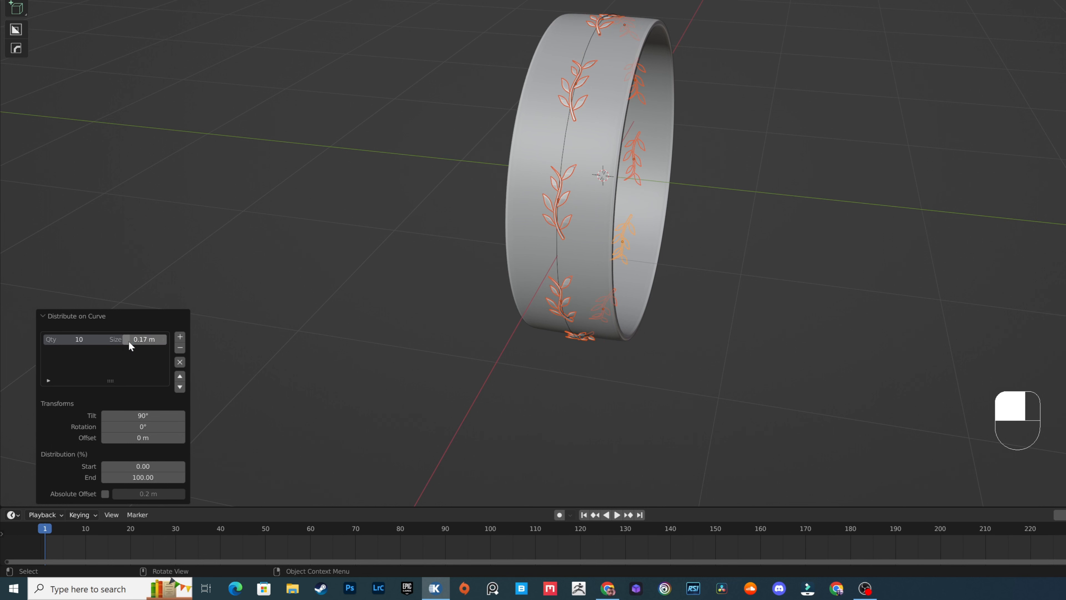
# Increase the quantity of distributed branches to 17 so they form a continuous vine
pyautogui.click(97, 342)
pyautogui.click(100, 340)
pyautogui.click(99, 341)
pyautogui.click(99, 341)
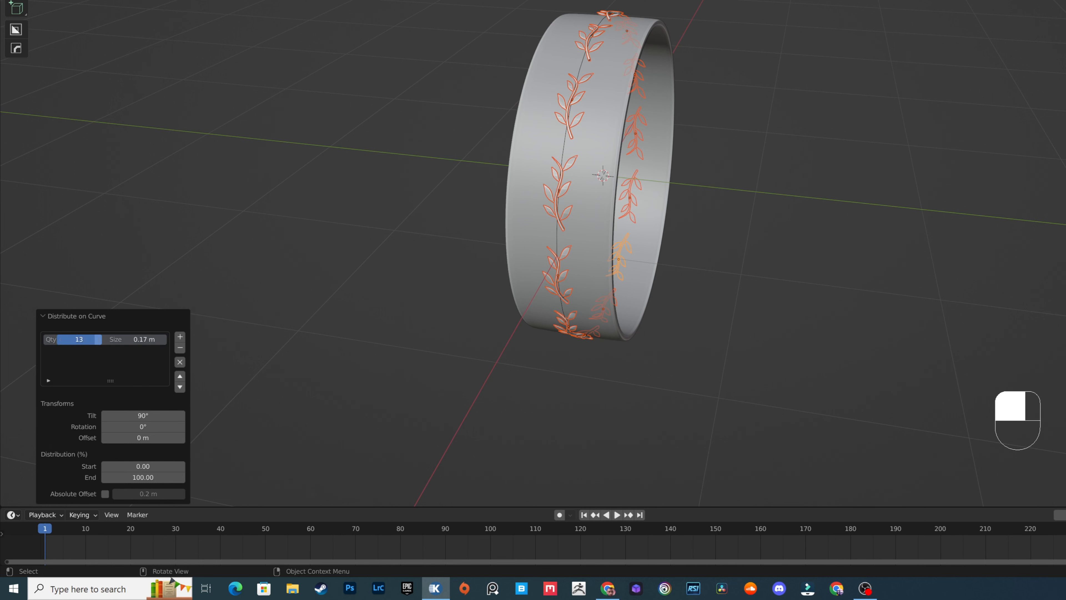
pyautogui.click(100, 341)
pyautogui.click(100, 341)
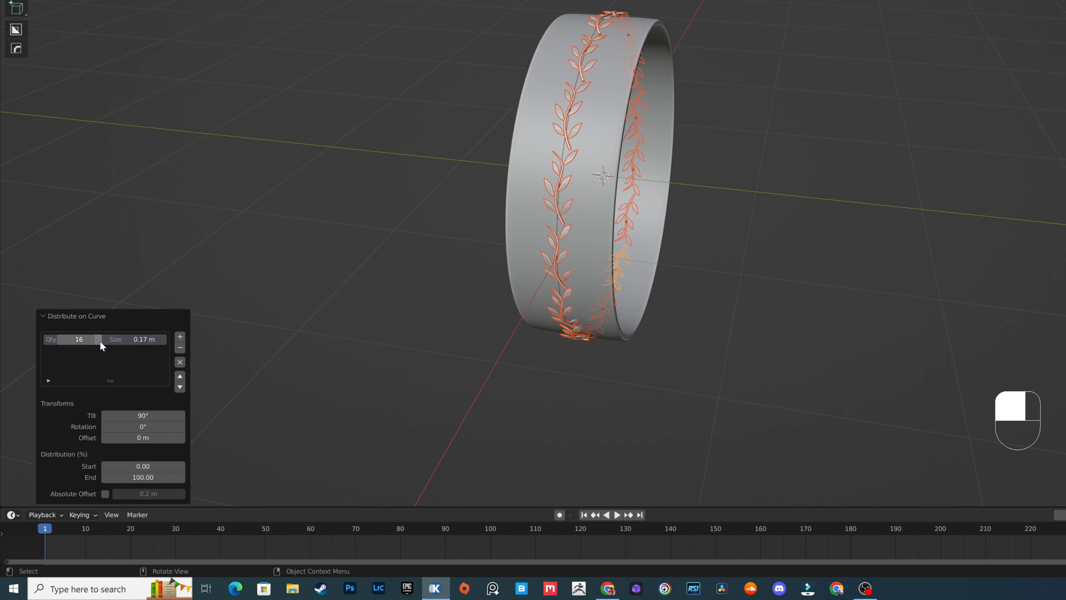
pyautogui.click(100, 341)
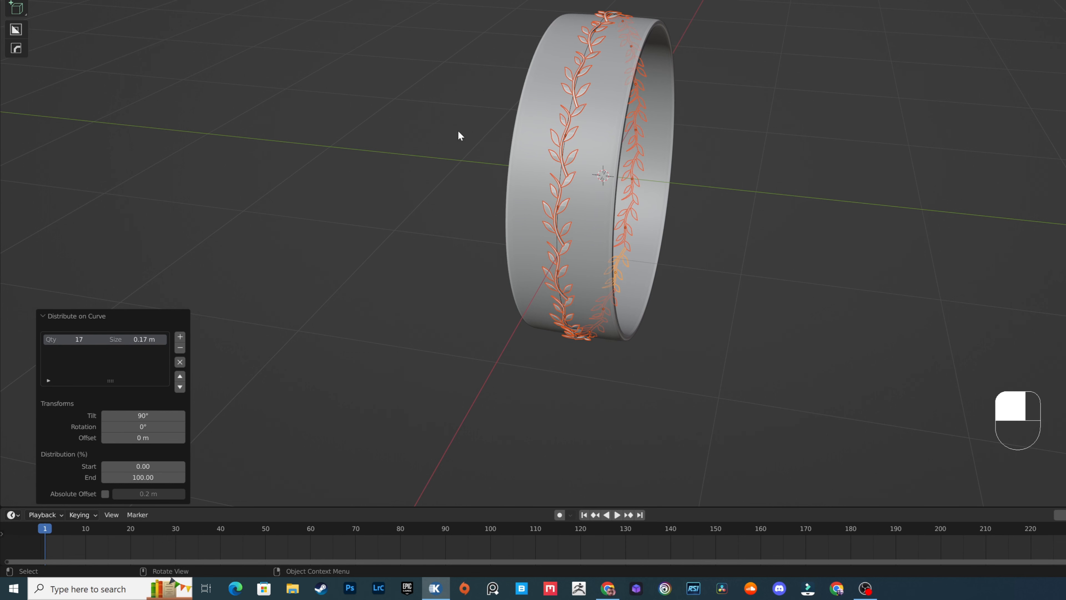
# Check how the branches meet around the ring and set the distribution's offset to 0.01 m
pyautogui.scroll(8, 548, 108)
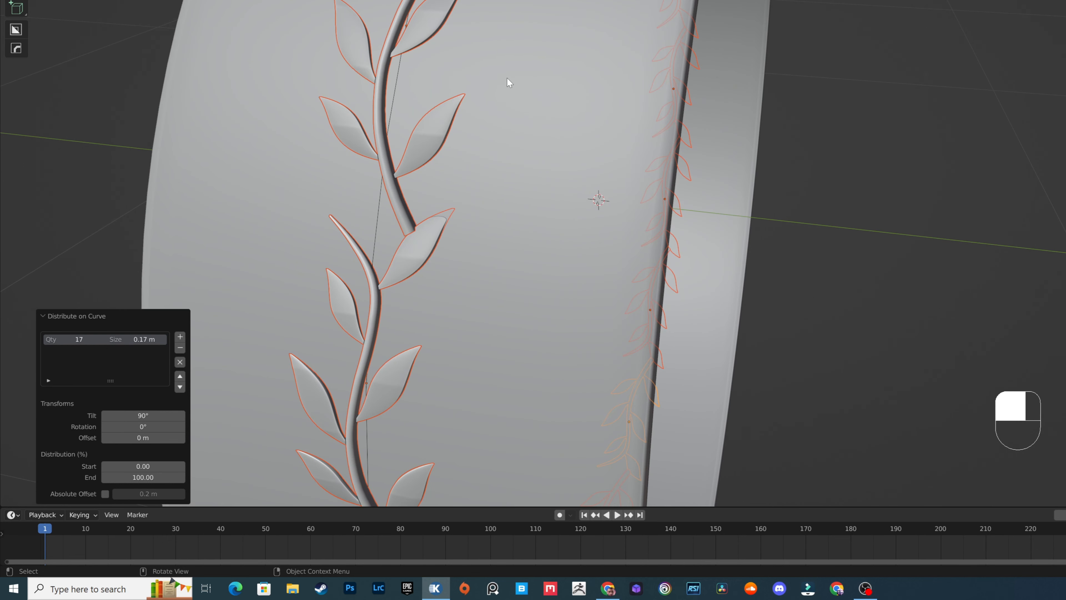
pyautogui.scroll(-8, 507, 79)
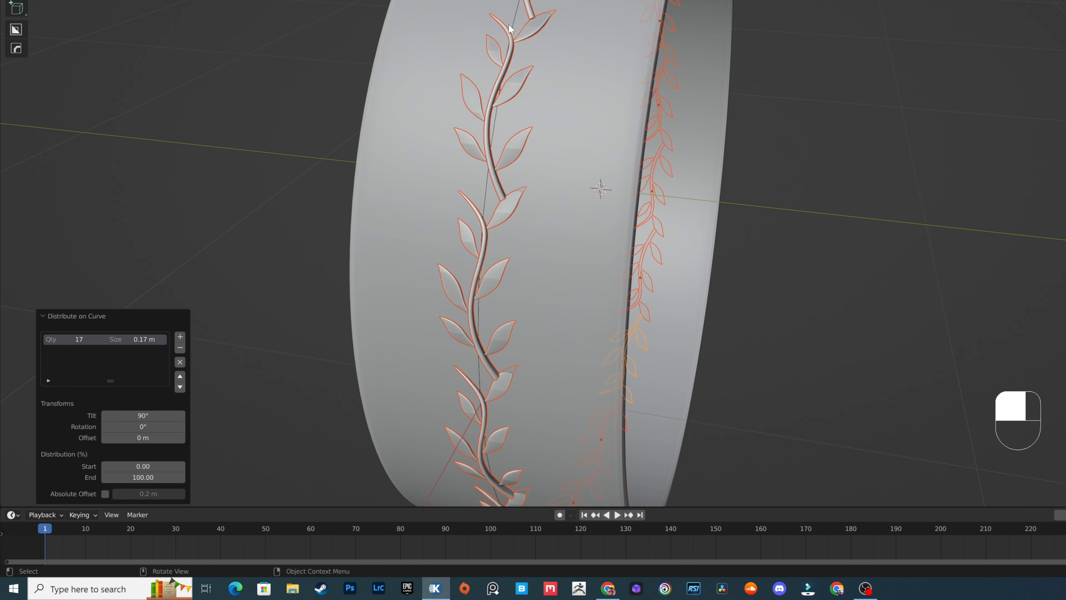
pyautogui.moveTo(507, 79); pyautogui.dragTo(354, 74, button='middle')
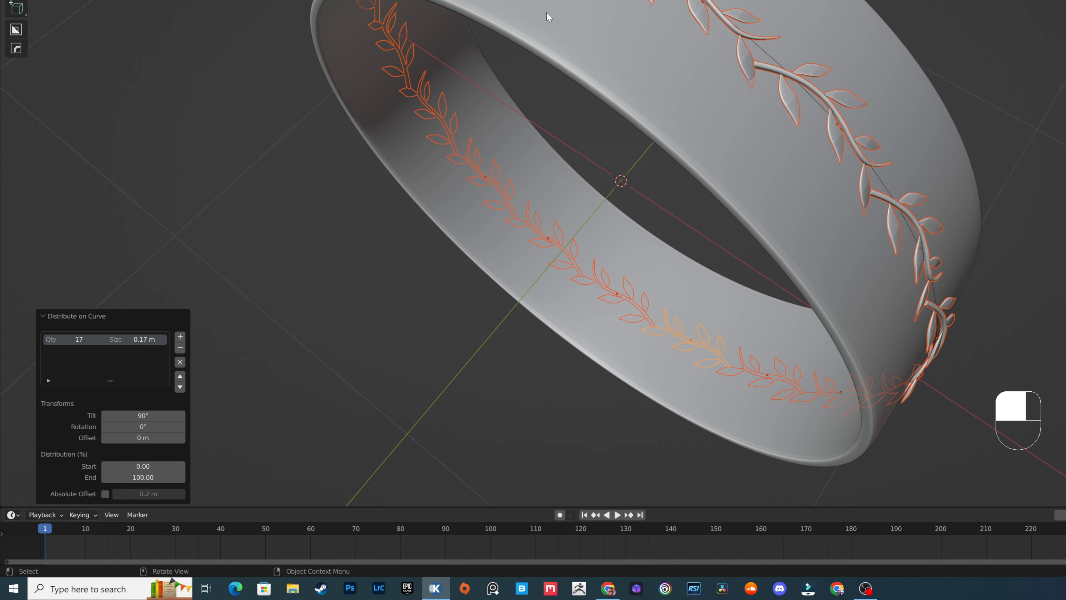
pyautogui.moveTo(519, 11); pyautogui.dragTo(611, 20, button='middle')
pyautogui.scroll(-4, 611, 19)
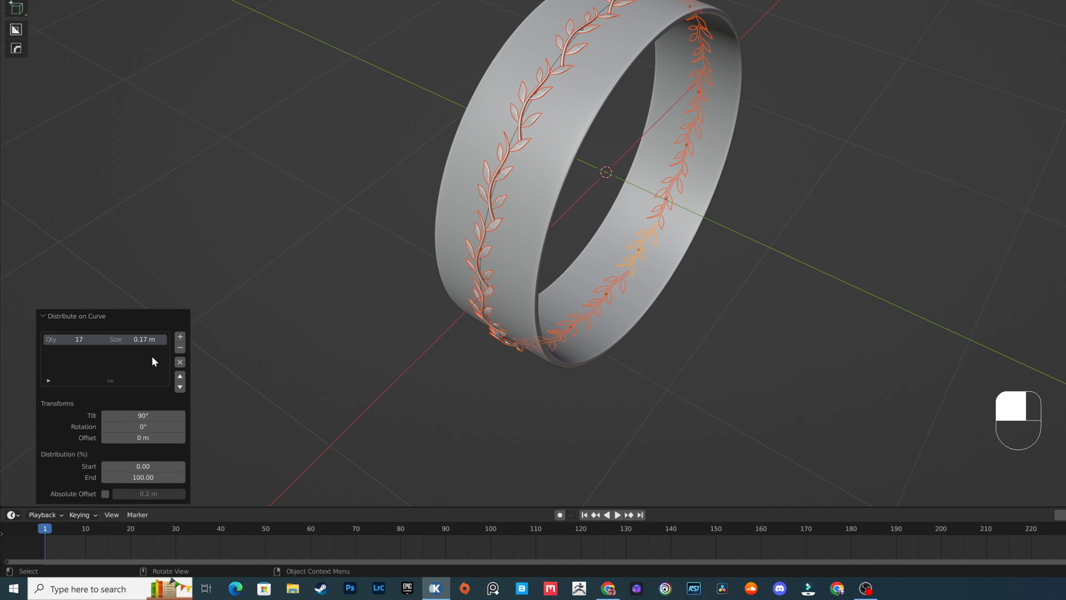
pyautogui.click(306, 216)
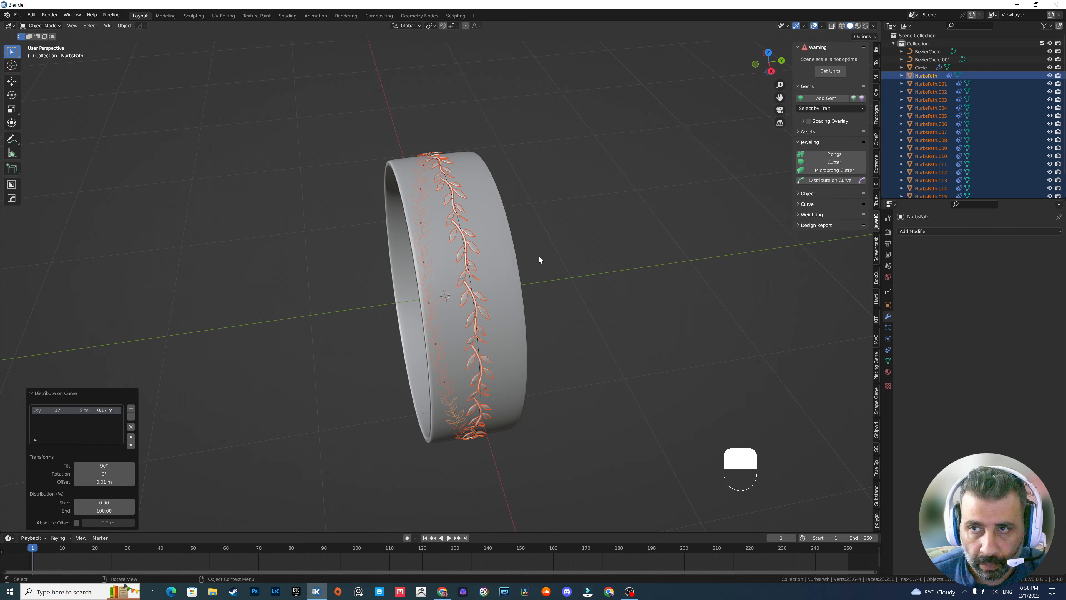
# Move all the distributed branches into a new collection named "Leaves 1"
pyautogui.press('m')
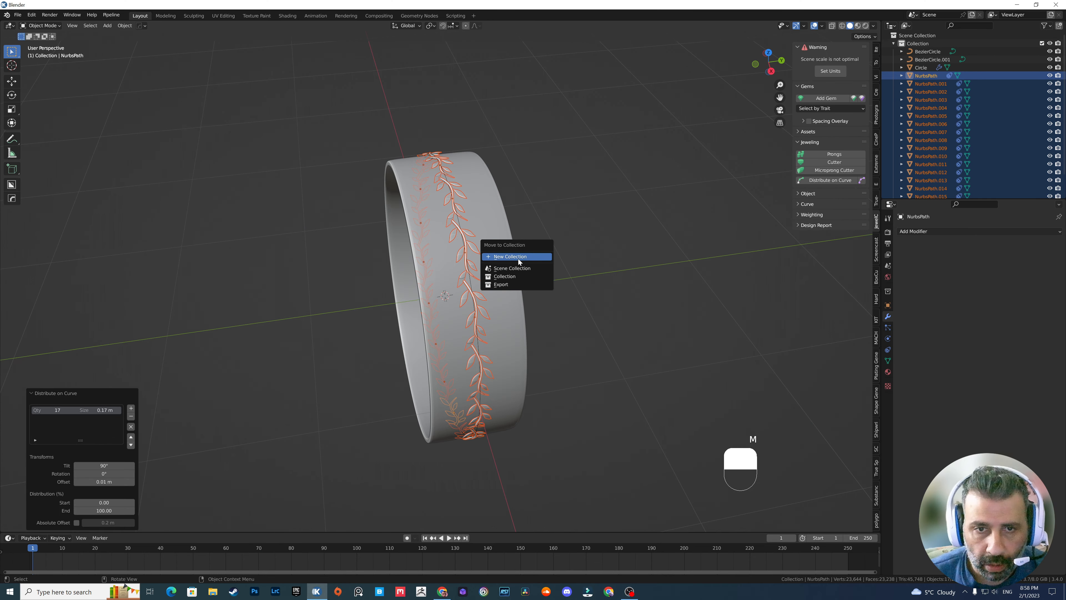
pyautogui.click(525, 257)
pyautogui.write('Leaves 1')
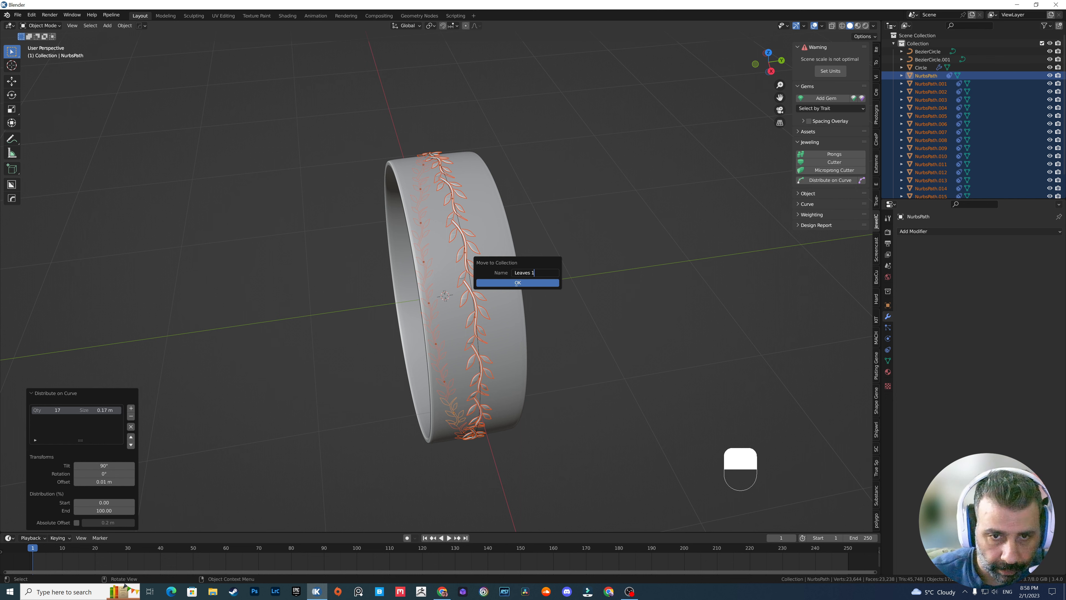
pyautogui.click(523, 284)
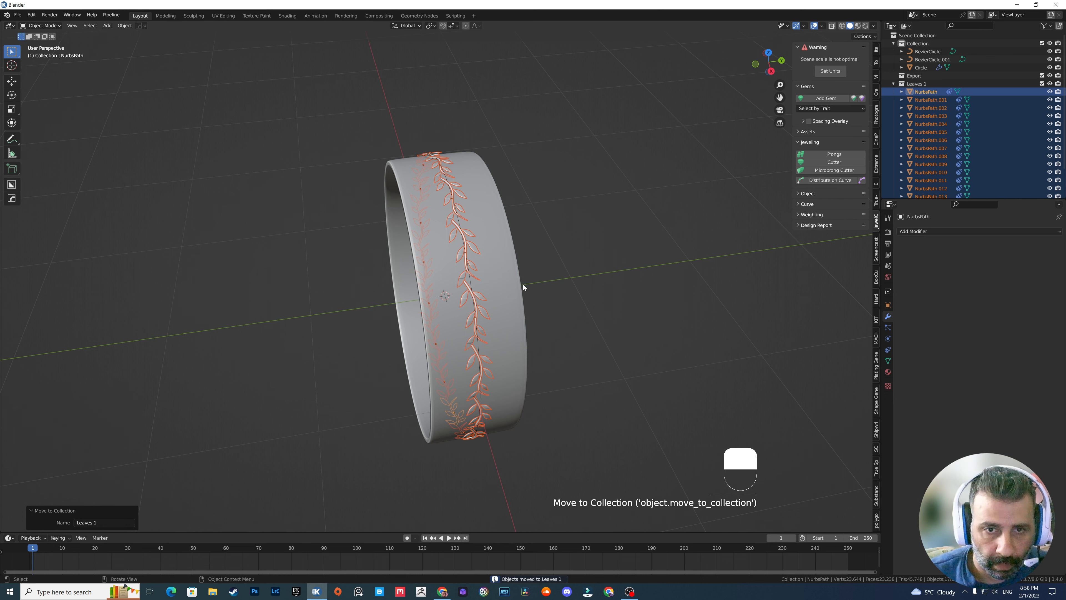
# Move the row of branches about 0.194 m along Y towards one edge of the band
pyautogui.press('KP_3')
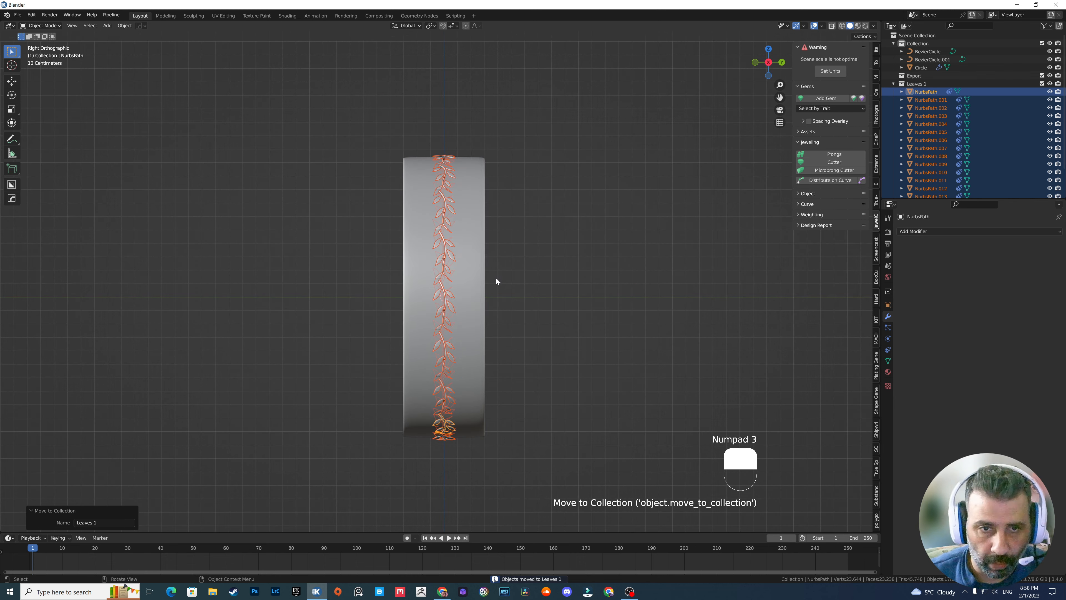
pyautogui.press('g')
pyautogui.press('y')
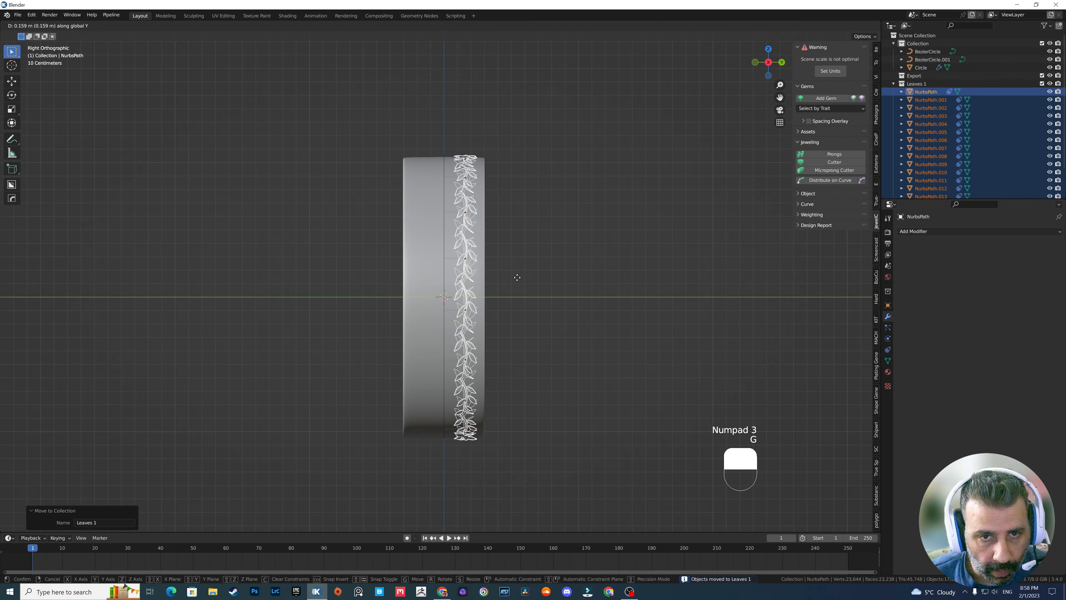
pyautogui.click(522, 280)
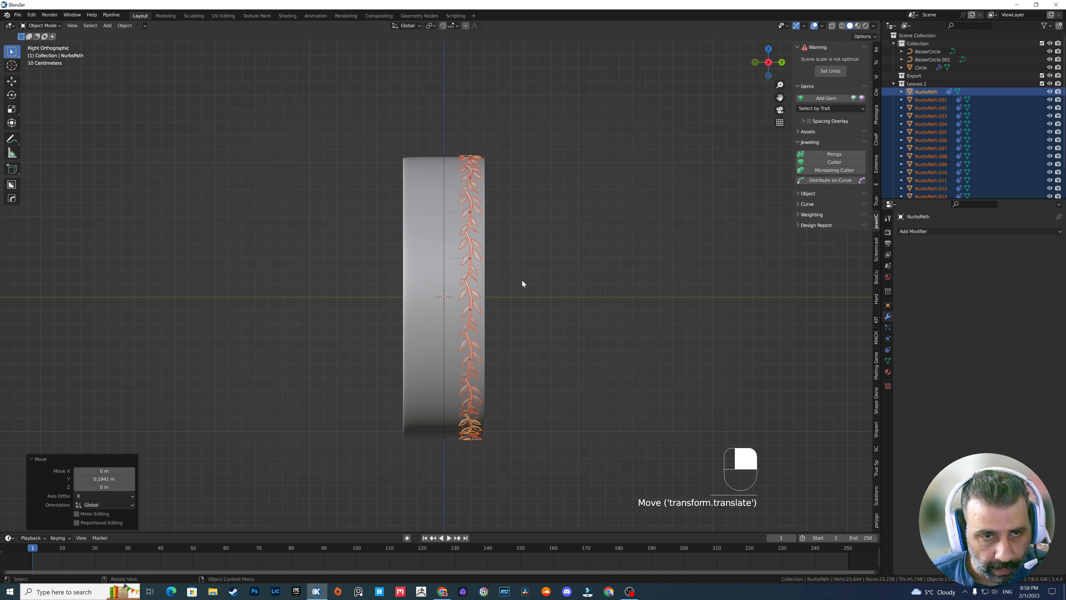
# Duplicate the branch row twice along Y, offset about -0.194 m and -0.19 m, to place rows at the band's centre and opposite edge
pyautogui.hotkey('shift', 'd')
pyautogui.press('y')
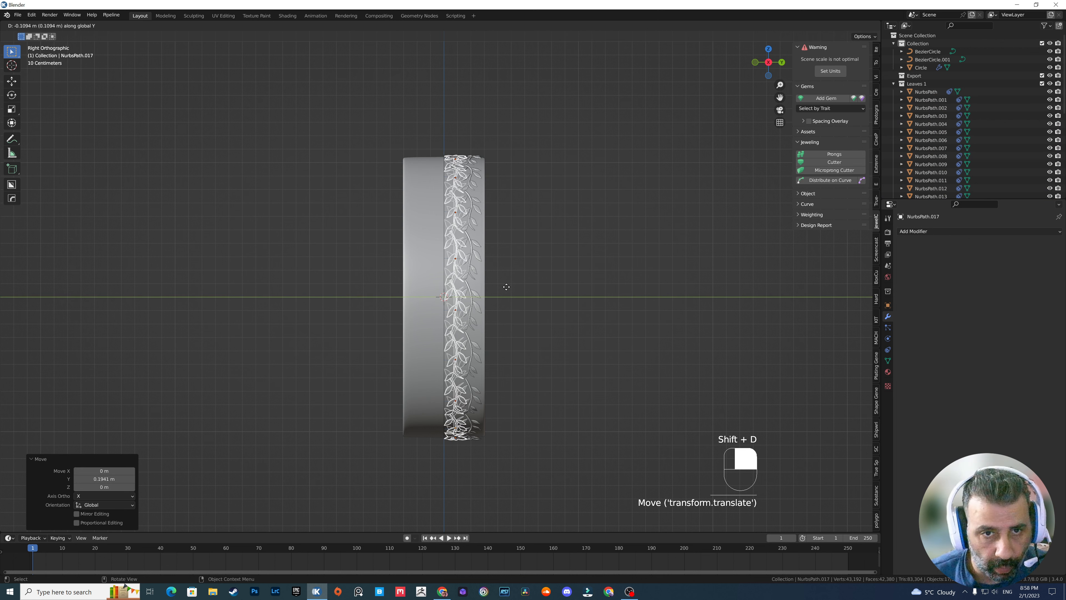
pyautogui.click(496, 289)
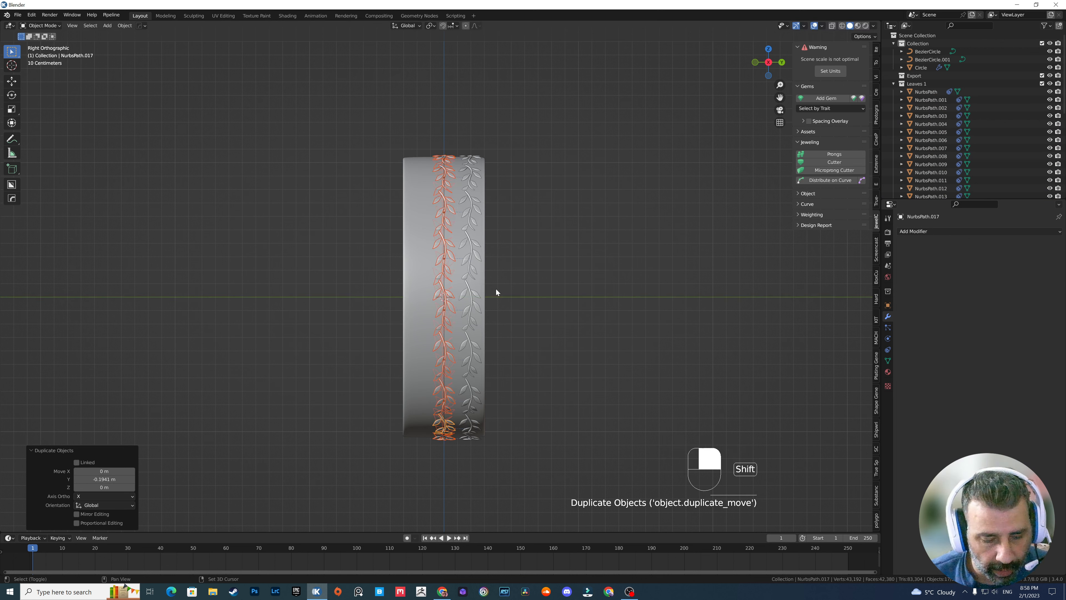
pyautogui.hotkey('shift', 'd')
pyautogui.press('y')
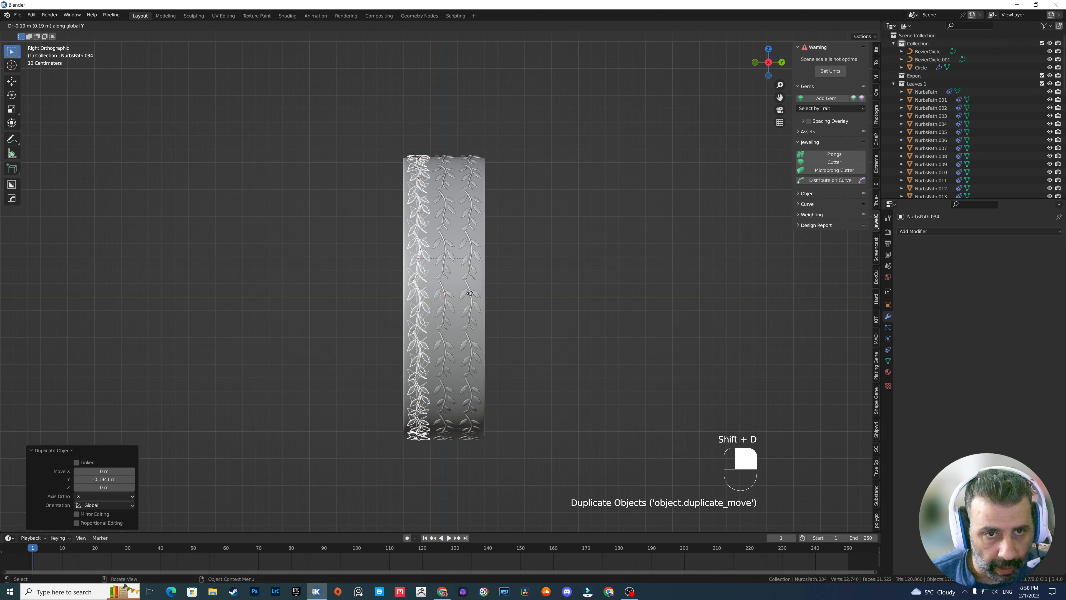
pyautogui.click(472, 297)
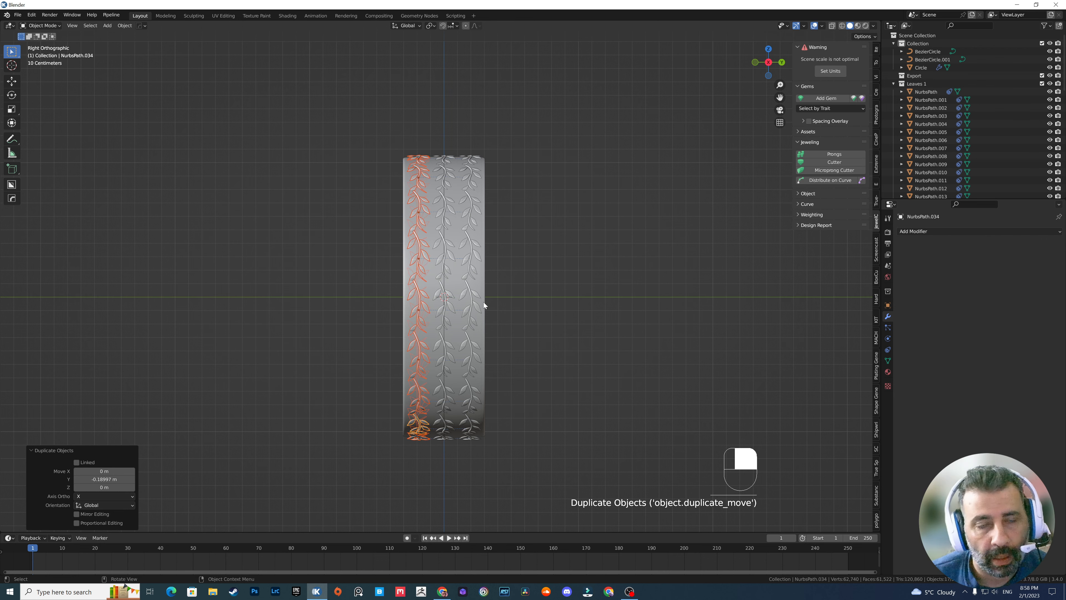
pyautogui.moveTo(483, 302); pyautogui.dragTo(558, 356, button='middle')
pyautogui.press('r')
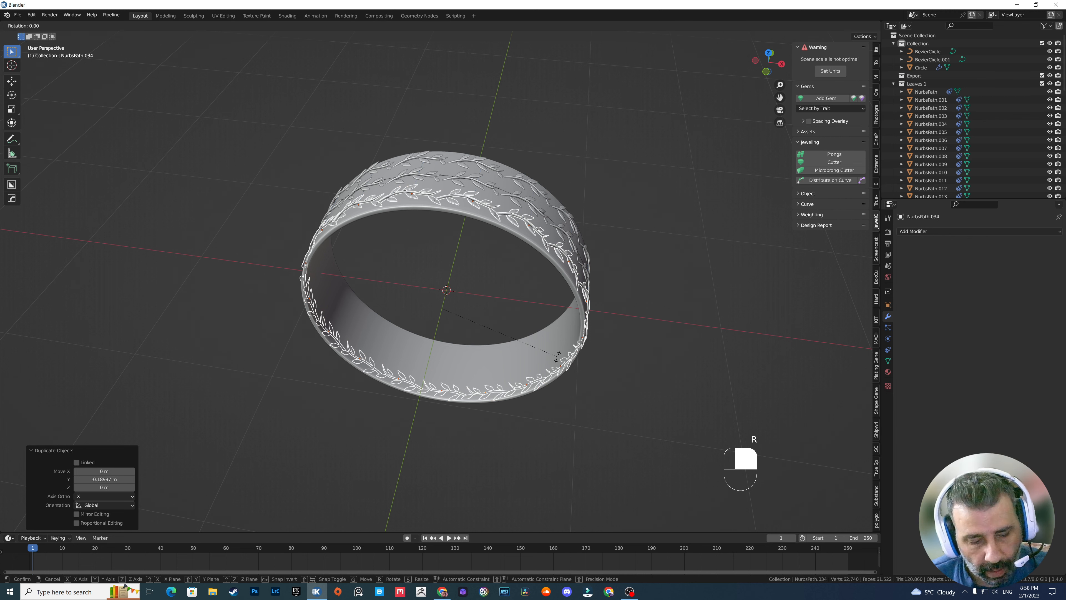
pyautogui.rightClick(558, 356)
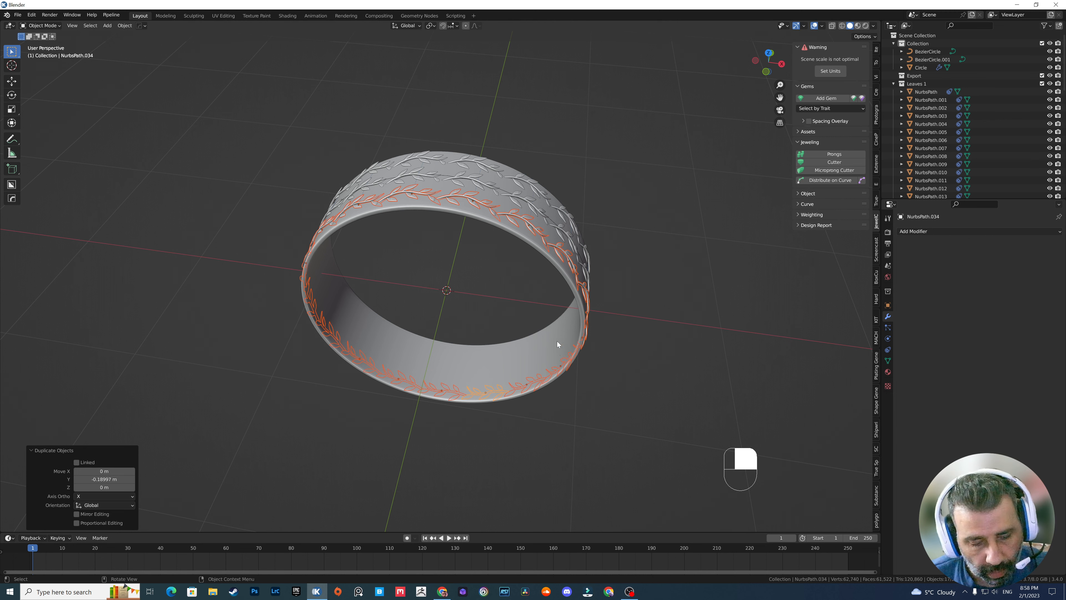
# Rotate the last duplicated branch row around the Y axis by about 14.6° and again by about 12.7° to stagger its leaves
pyautogui.press('r')
pyautogui.press('y')
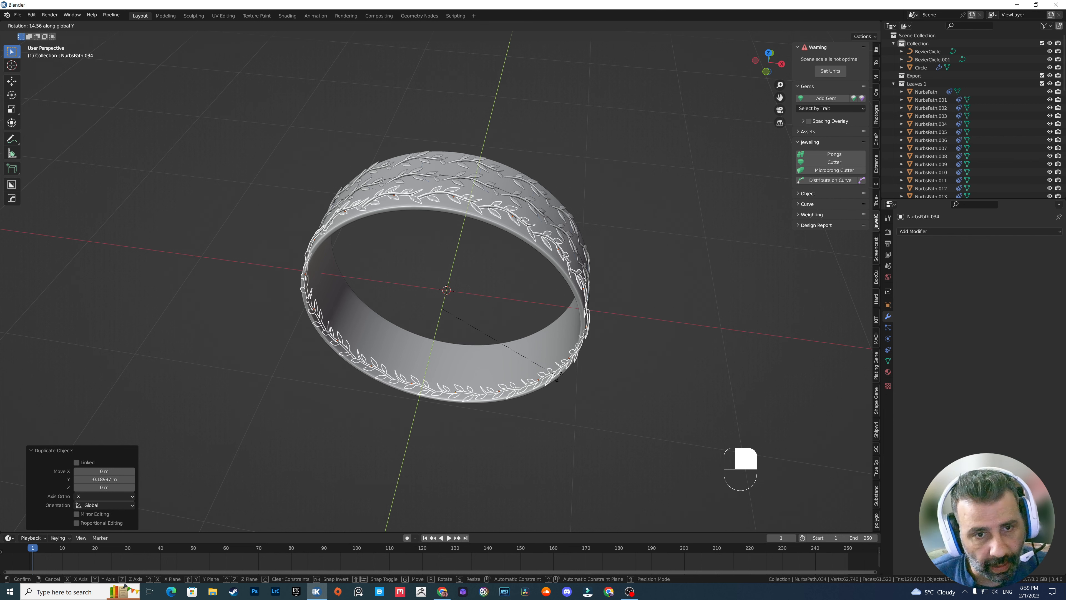
pyautogui.click(554, 371)
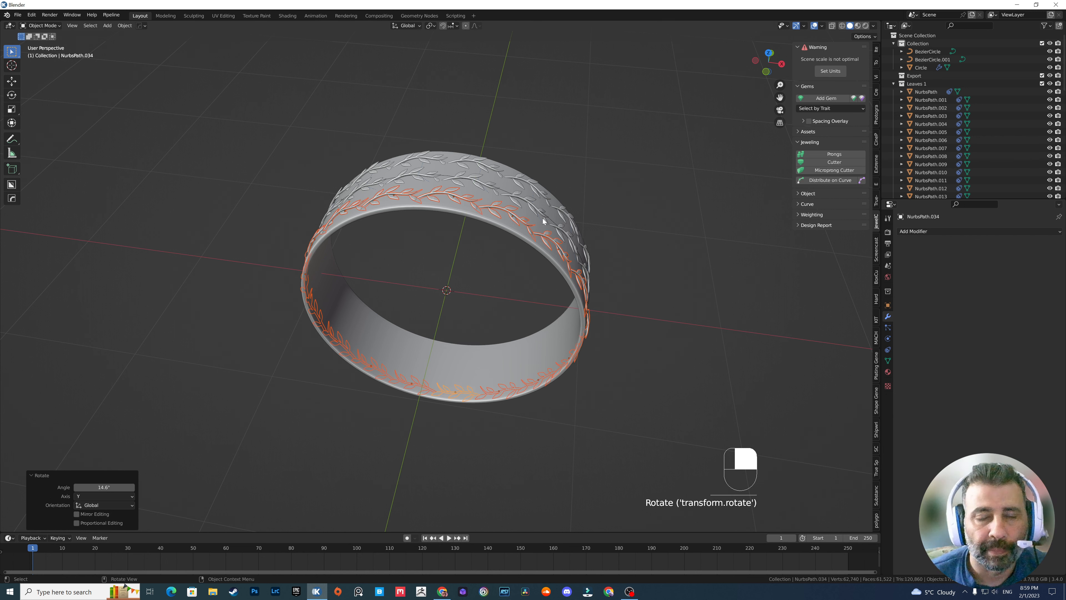
pyautogui.moveTo(543, 221); pyautogui.dragTo(520, 245, button='middle')
pyautogui.press('r')
pyautogui.press('y')
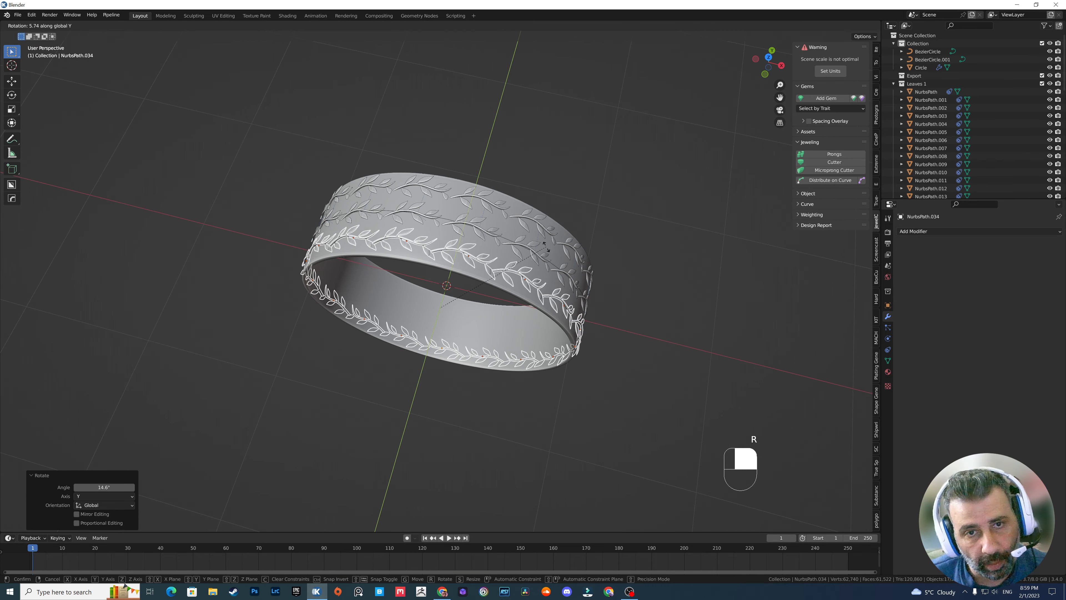
pyautogui.click(560, 257)
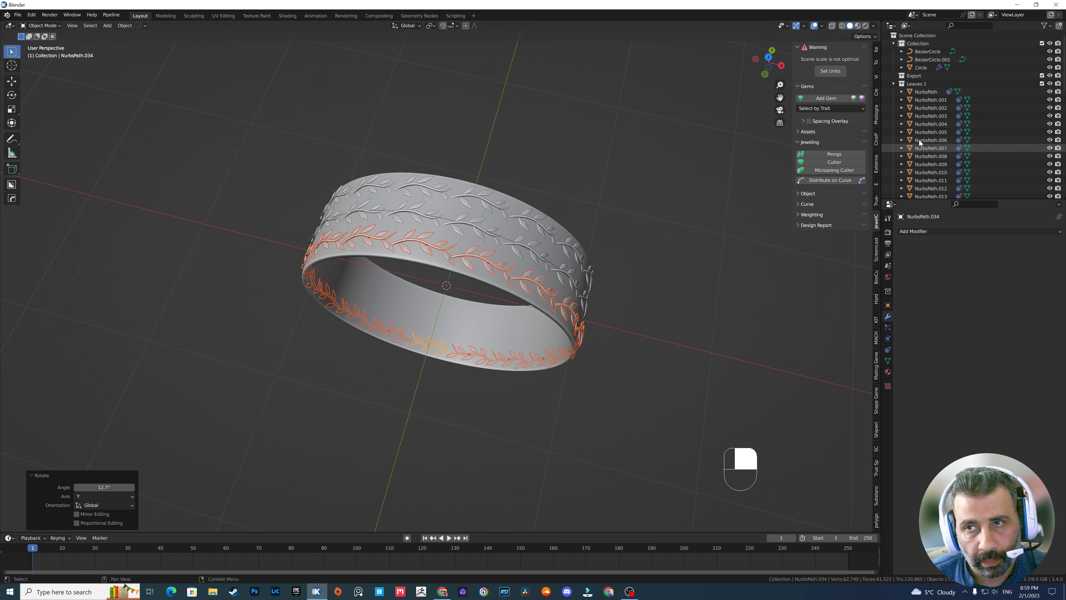
# Rotate the first branch row, NurbsPath through NurbsPath.016, slightly in the negative direction around Y to stagger it, and deselect it
pyautogui.click(921, 91)
pyautogui.scroll(-2, 925, 128)
pyautogui.scroll(-2, 927, 134)
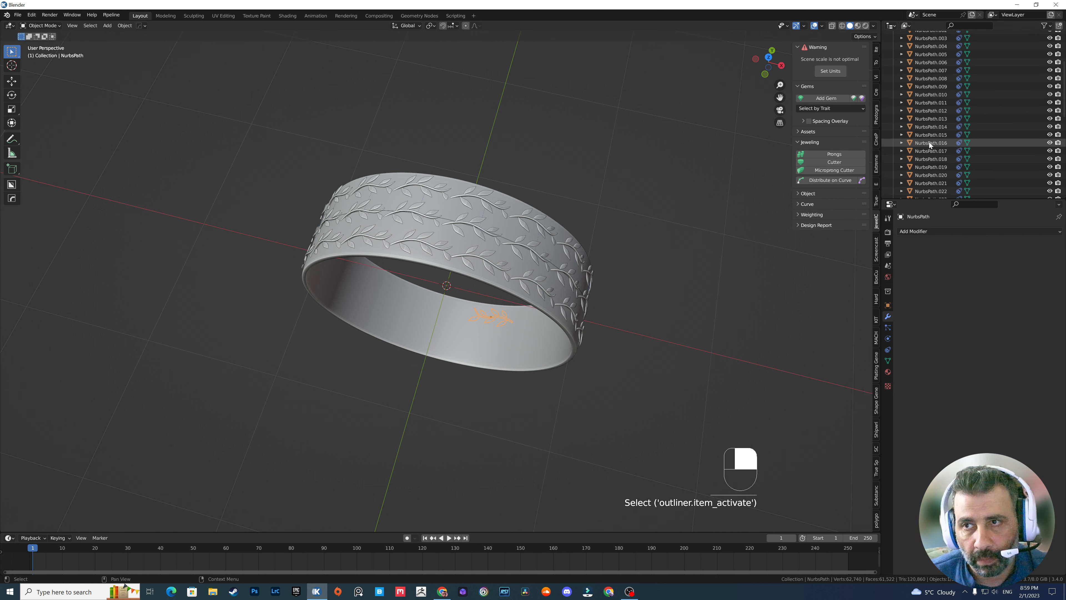
pyautogui.click(930, 159)
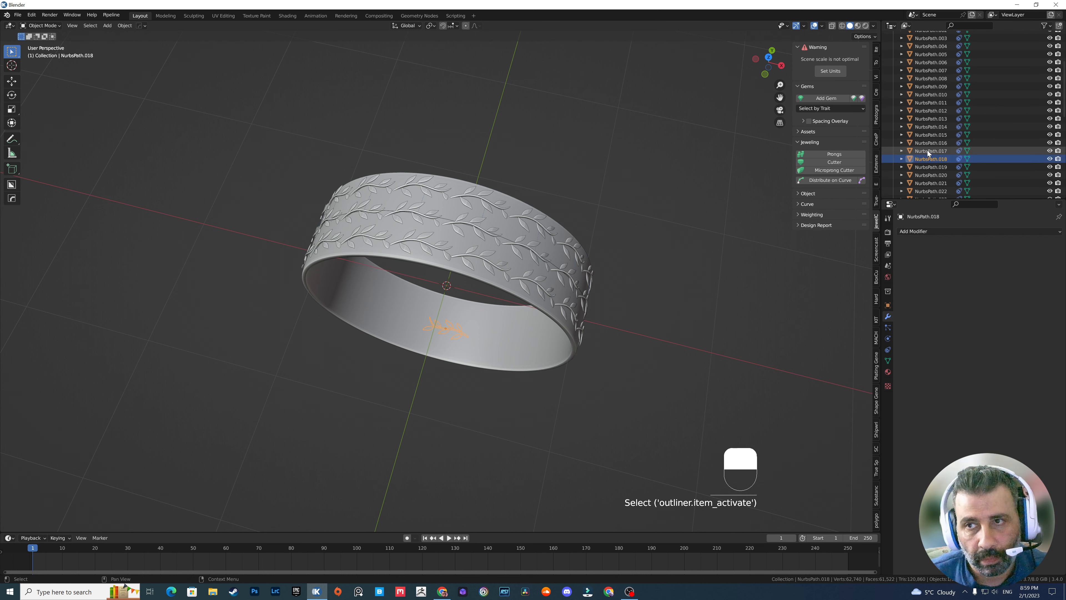
pyautogui.click(927, 150)
pyautogui.click(926, 142)
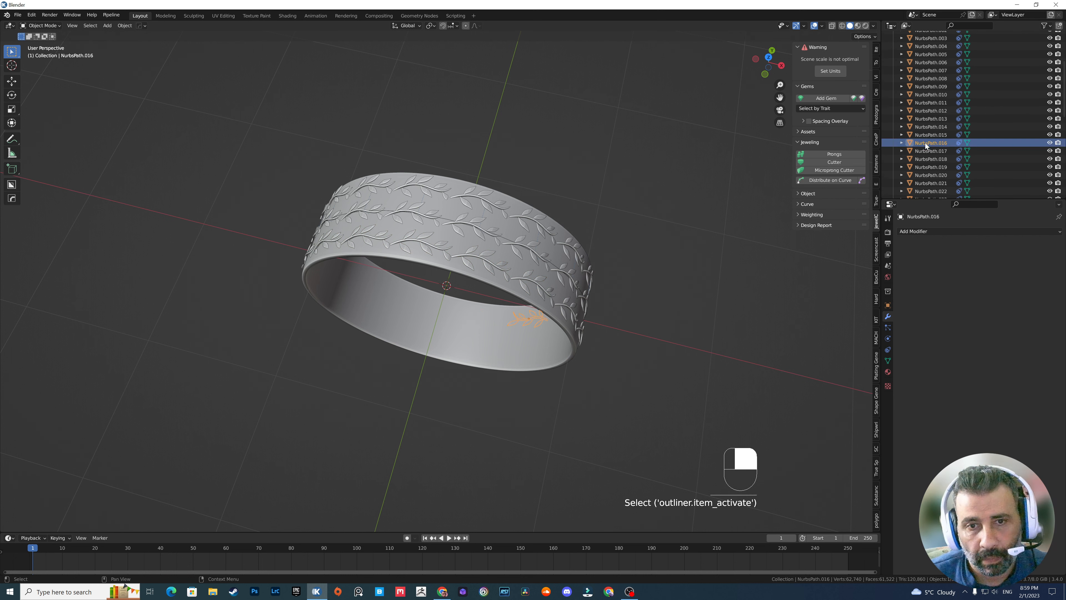
pyautogui.scroll(2, 926, 142)
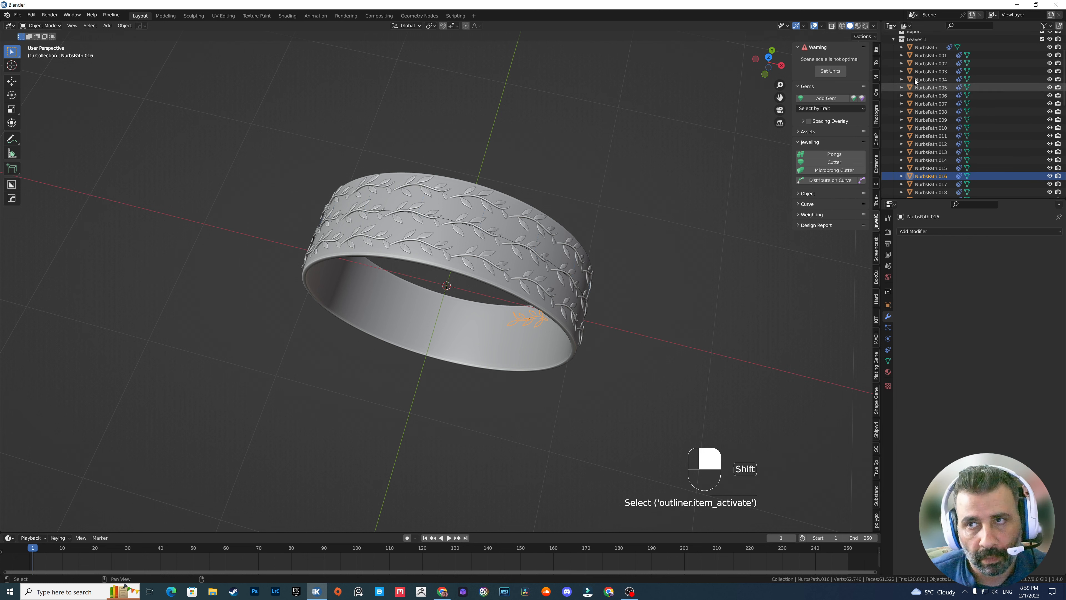
pyautogui.keyDown('shift'); pyautogui.click(923, 48); pyautogui.keyUp('shift')
pyautogui.press('r')
pyautogui.press('y')
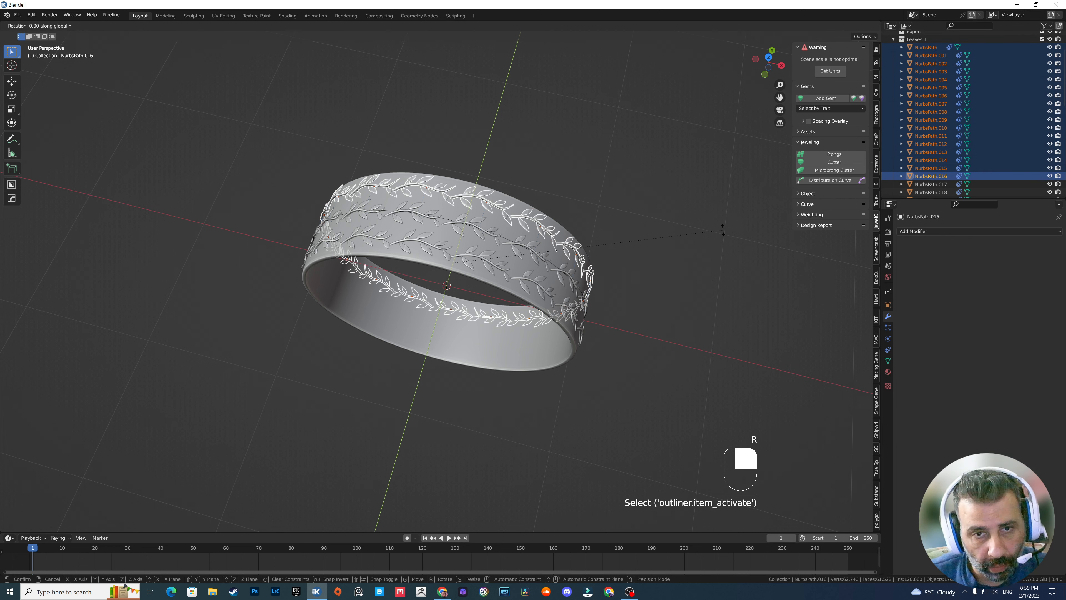
pyautogui.click(676, 214)
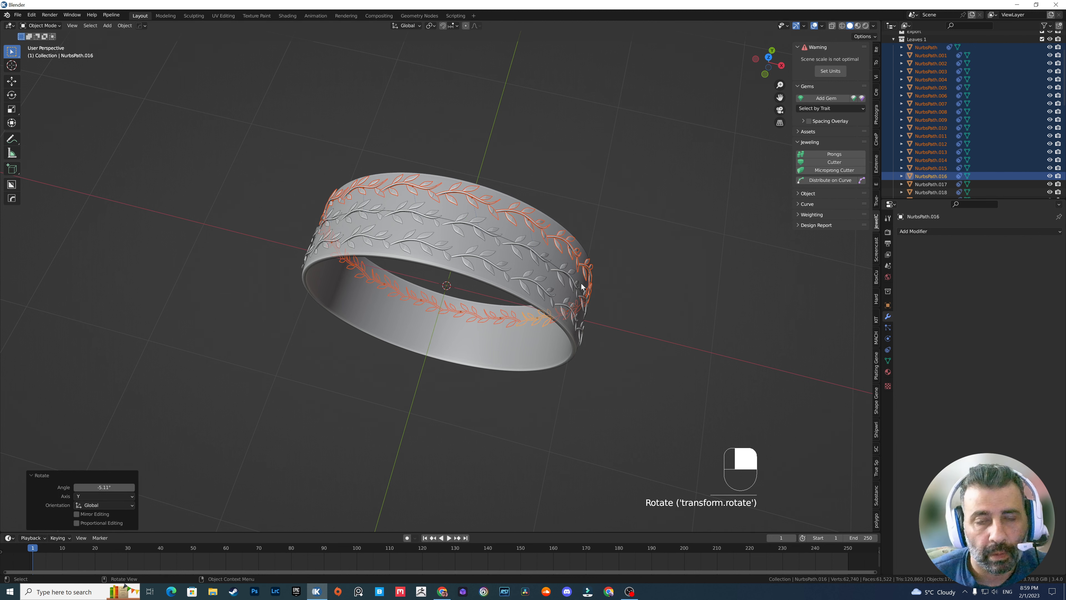
pyautogui.moveTo(668, 286); pyautogui.dragTo(603, 259, button='middle')
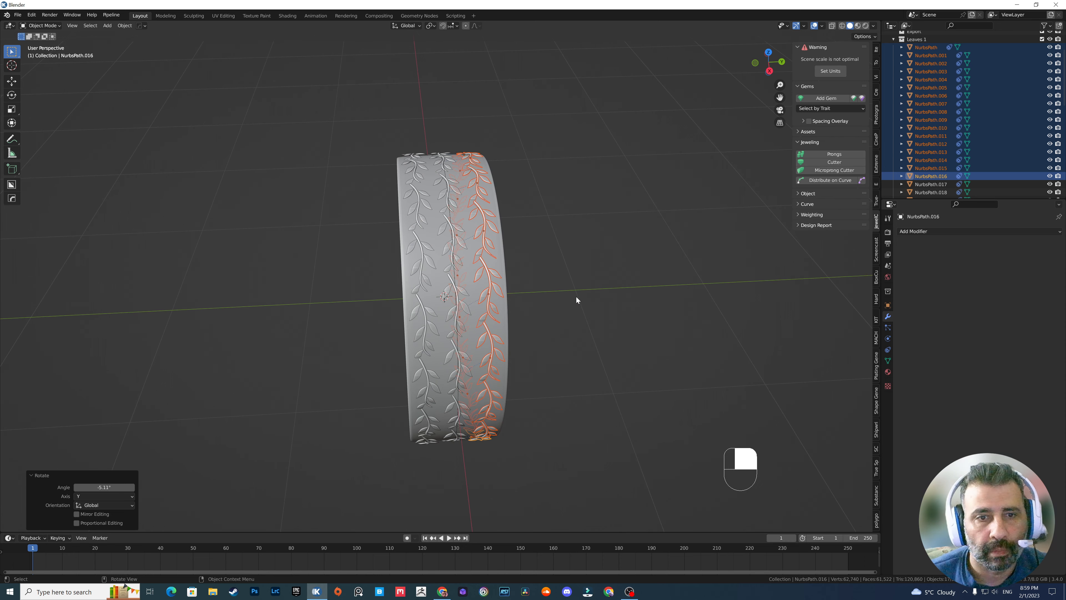
pyautogui.click(574, 305)
# Collapse the "Leaves 1" collection in the object list and hide the BezierCircle curve
pyautogui.scroll(-1, 577, 307)
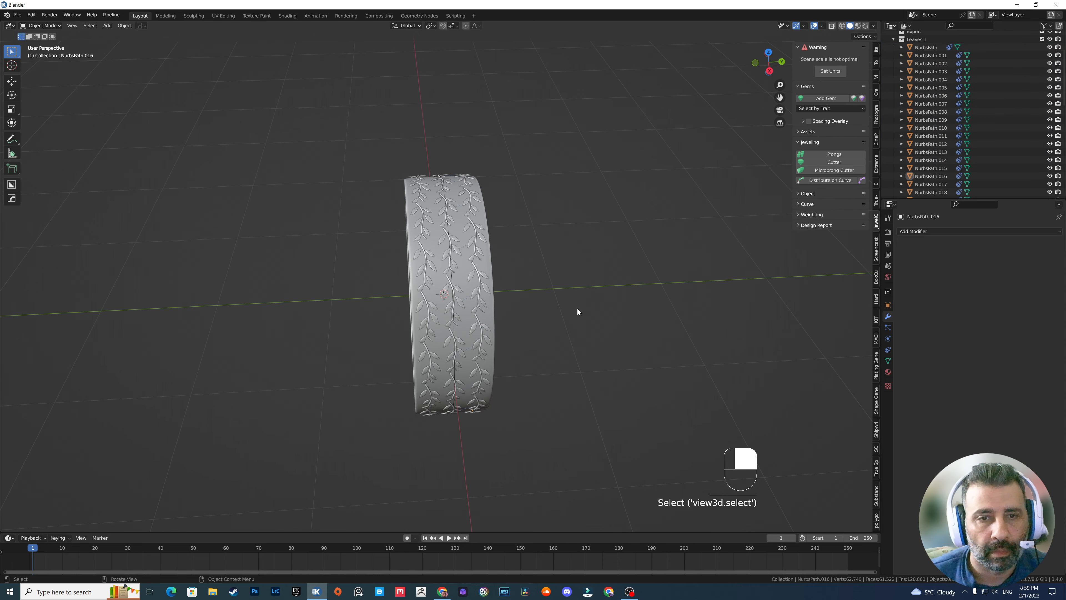
pyautogui.moveTo(588, 313); pyautogui.dragTo(566, 262, button='middle')
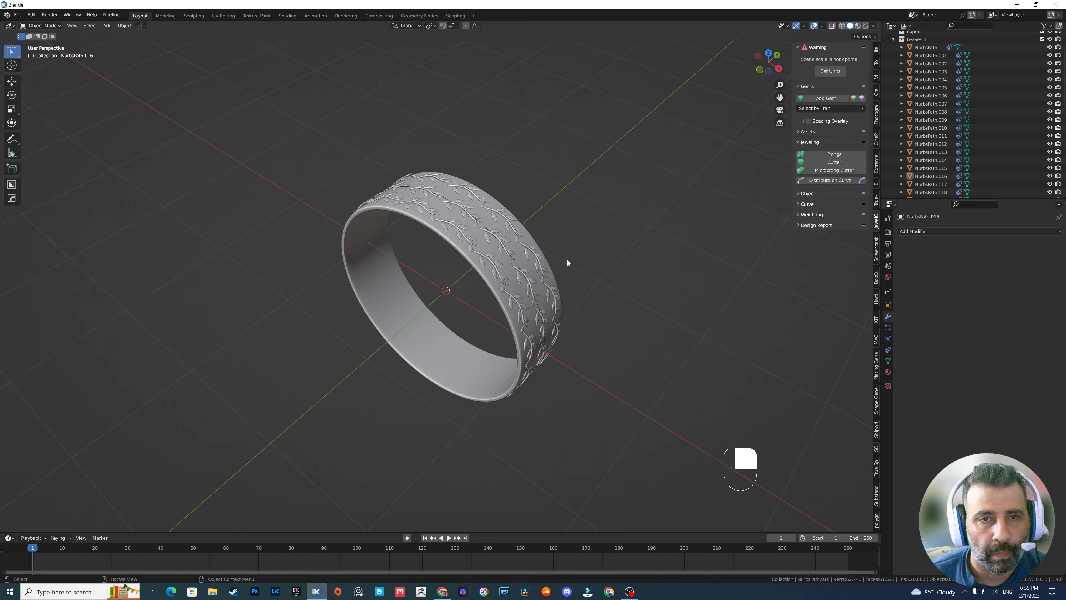
pyautogui.scroll(3, 519, 213)
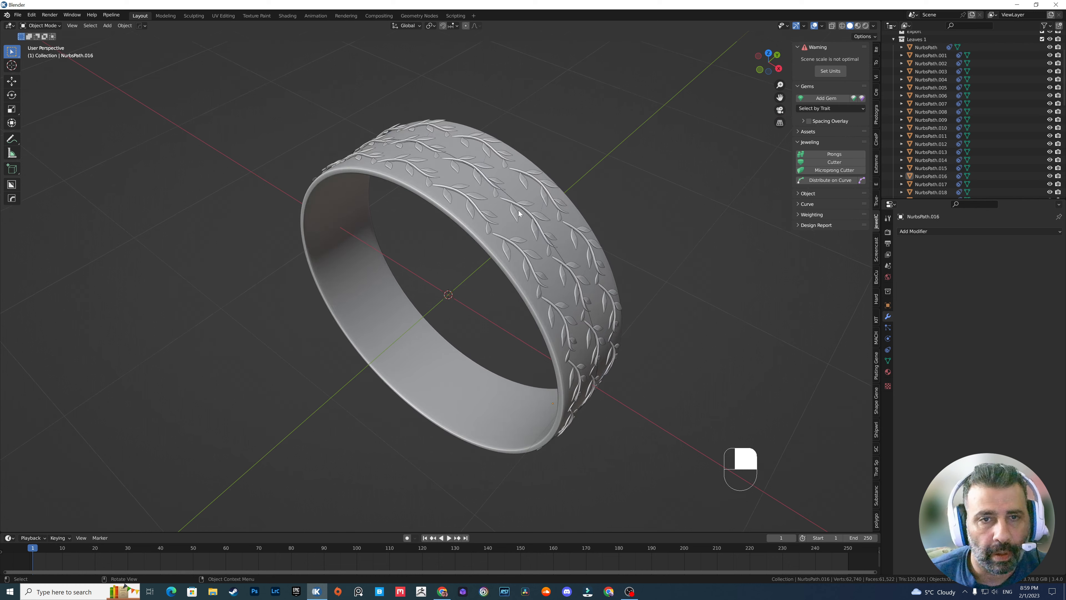
pyautogui.click(507, 197)
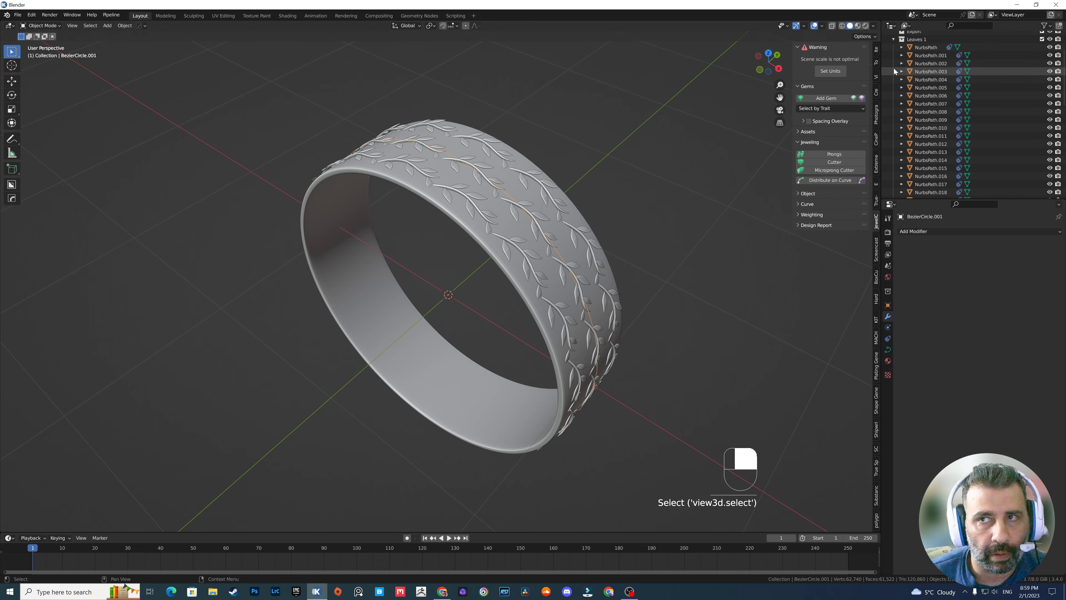
pyautogui.click(894, 40)
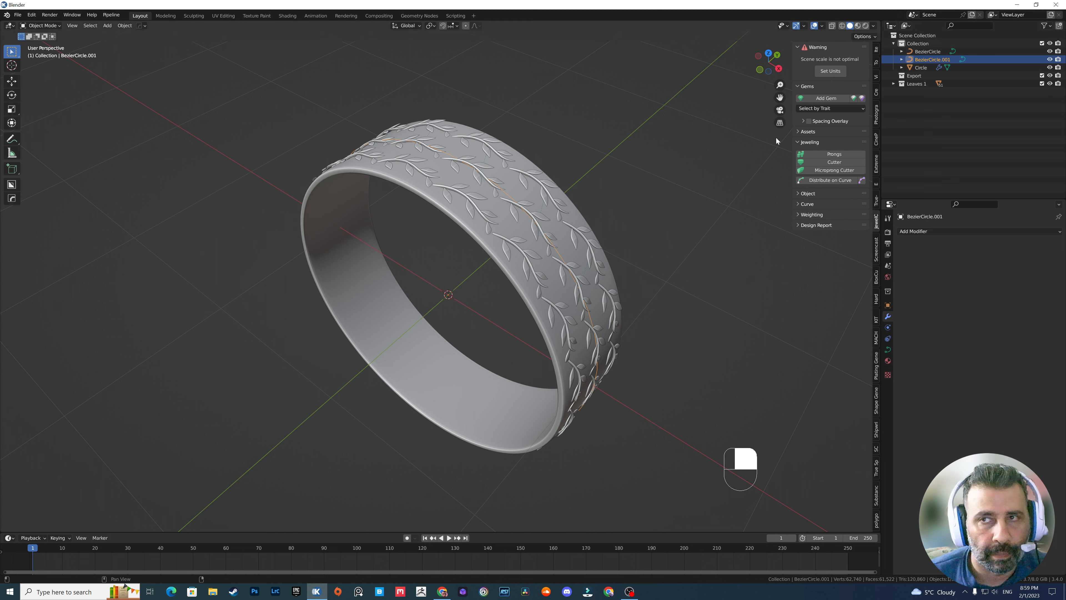
pyautogui.click(915, 52)
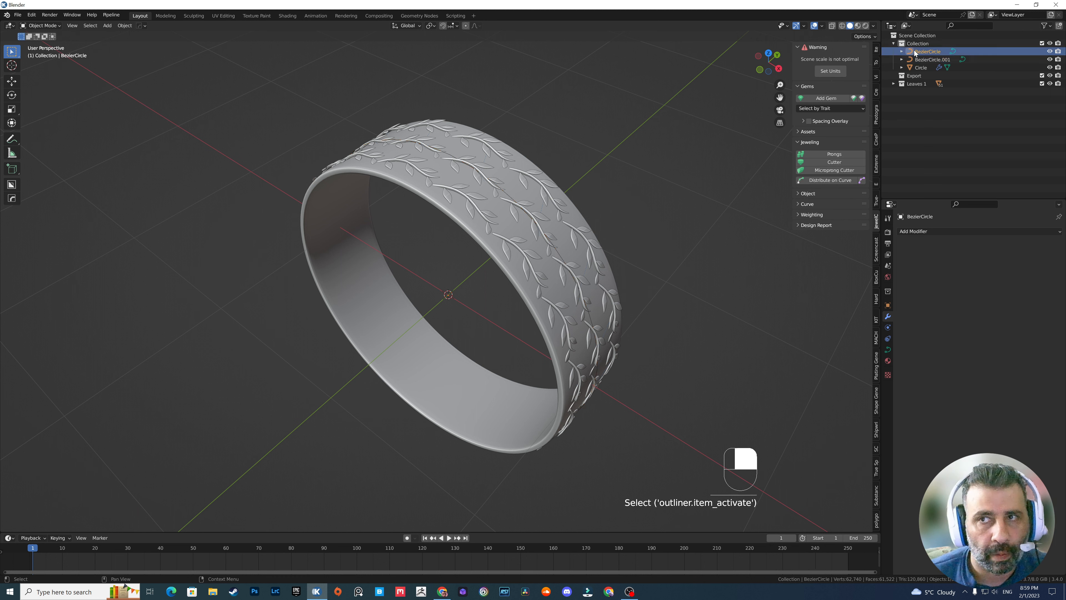
pyautogui.click(1050, 51)
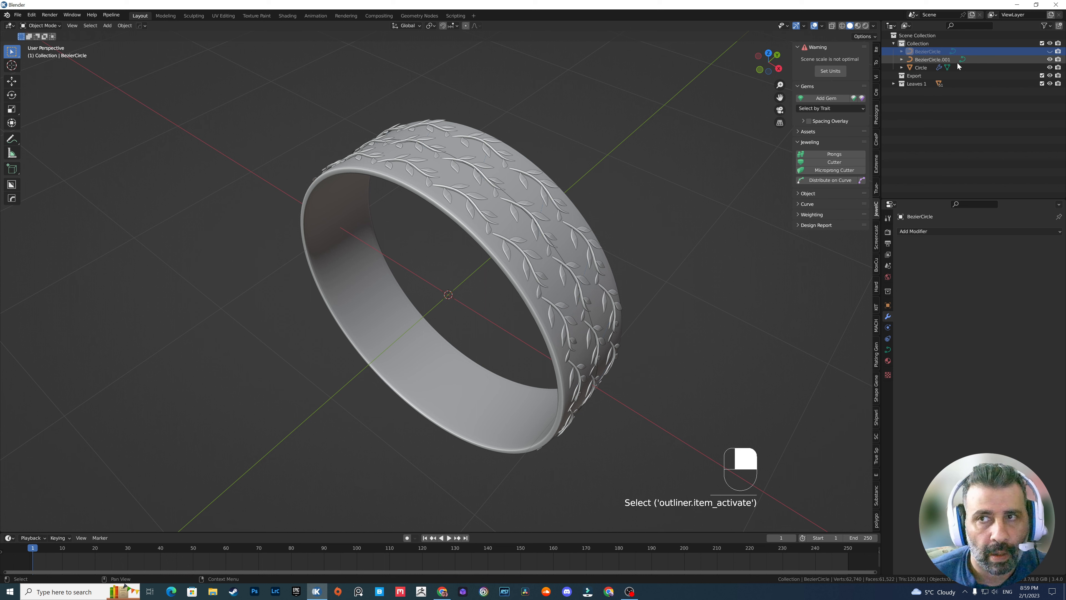
# Try parenting the Circle band to BezierCircle.001 as Object, and test the link by moving the band up along Z
pyautogui.click(922, 68)
pyautogui.click(922, 61)
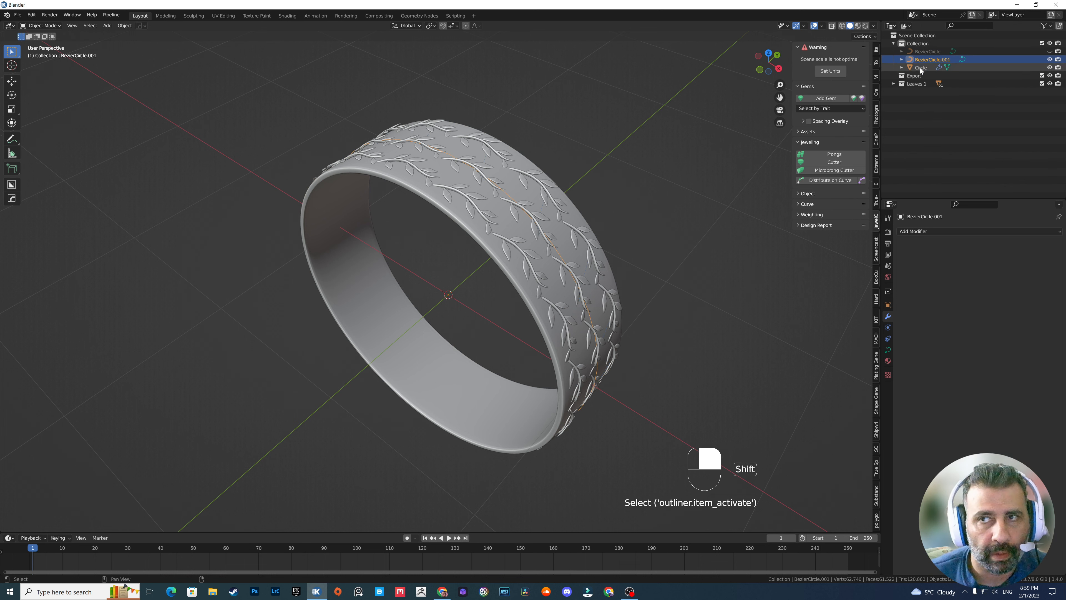
pyautogui.keyDown('shift'); pyautogui.click(922, 69); pyautogui.keyUp('shift')
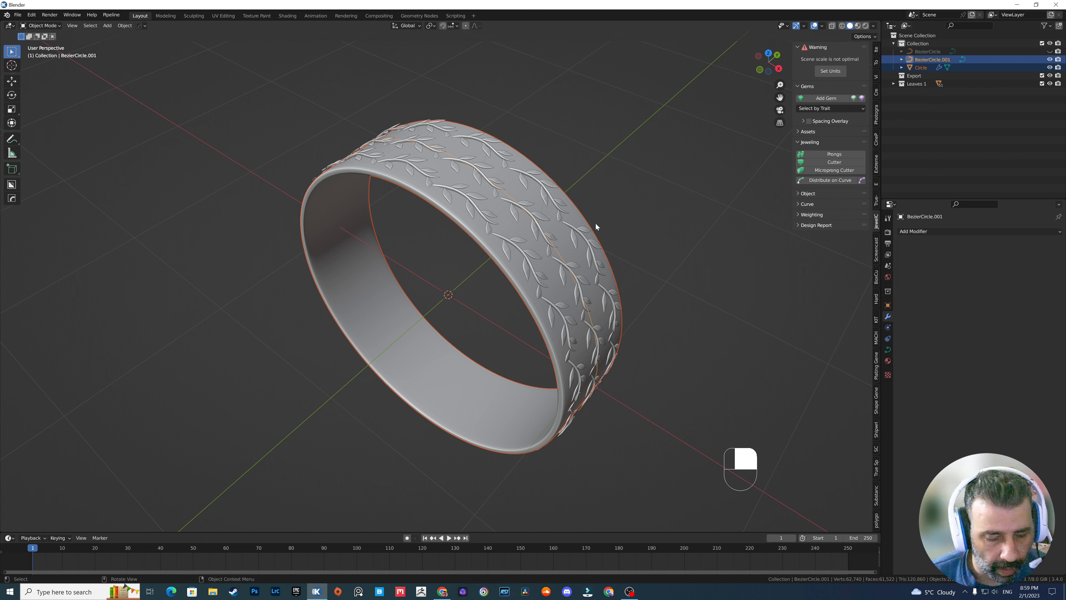
pyautogui.hotkey('ctrl', 'p')
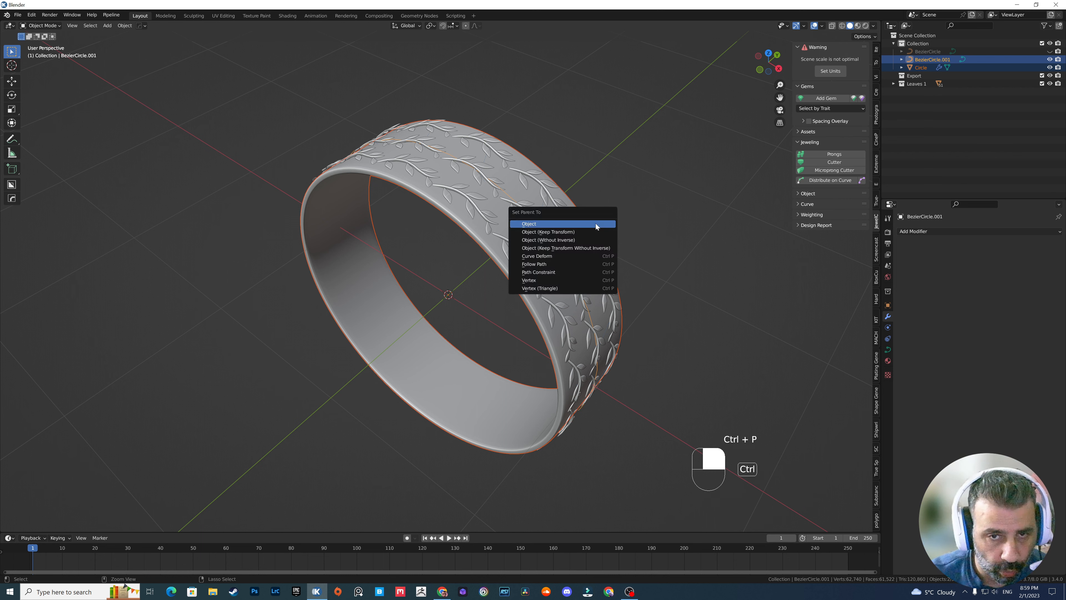
pyautogui.click(596, 223)
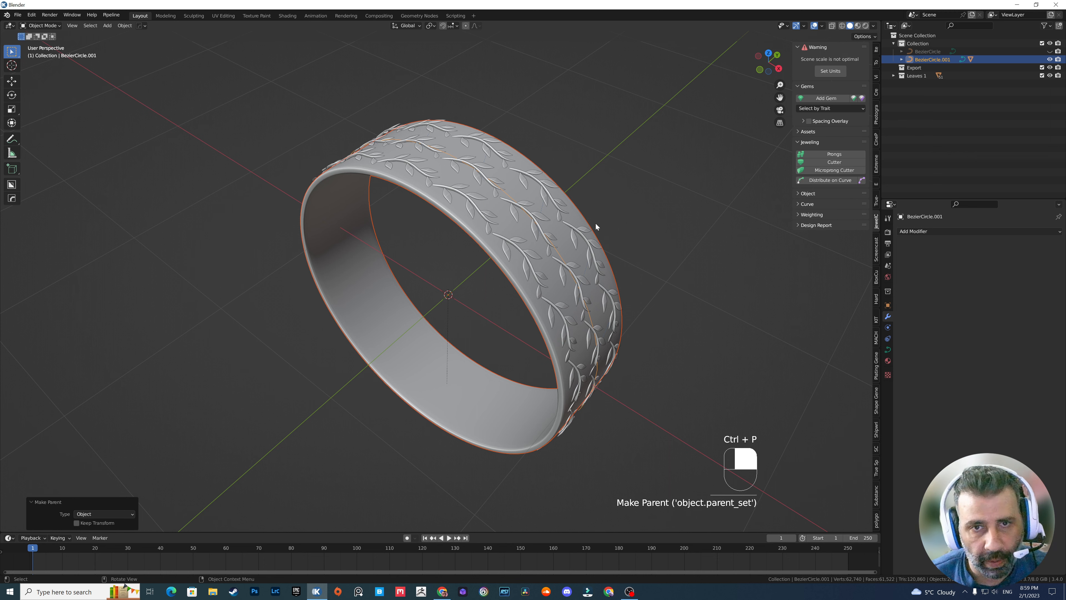
pyautogui.click(513, 233)
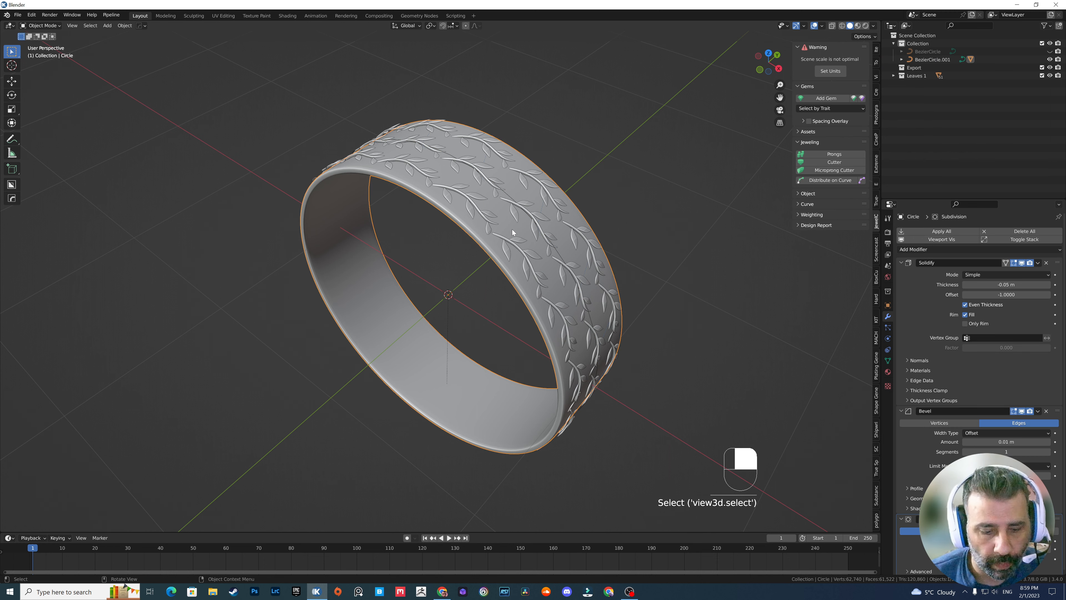
pyautogui.press('g')
pyautogui.press('z')
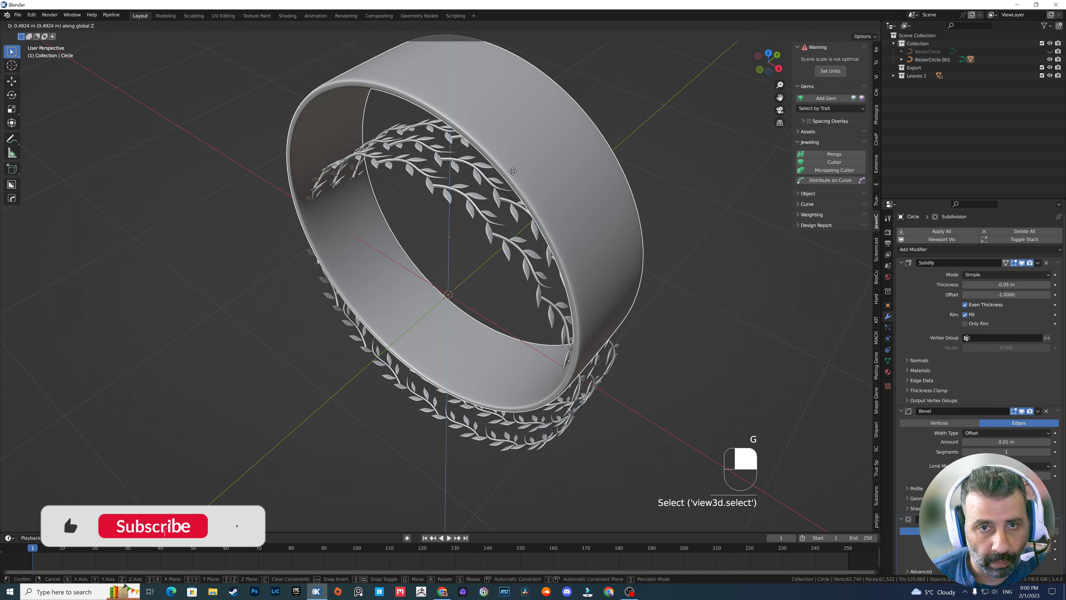
pyautogui.rightClick(513, 171)
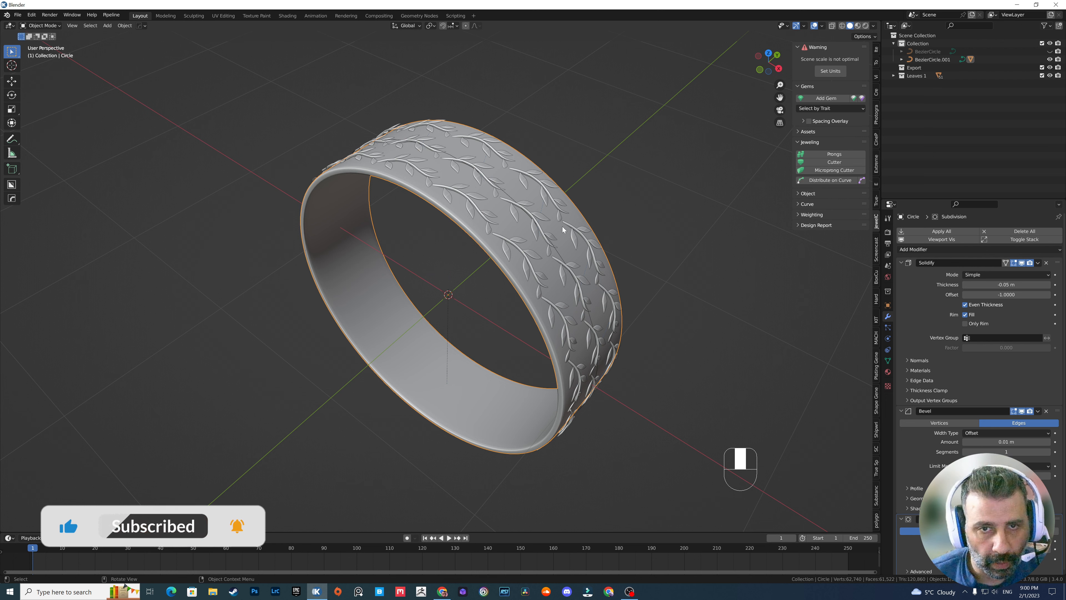
# Try parenting BezierCircle.001 to the band instead, and undo back to before the first parenting
pyautogui.hotkey('ctrl', 'z')
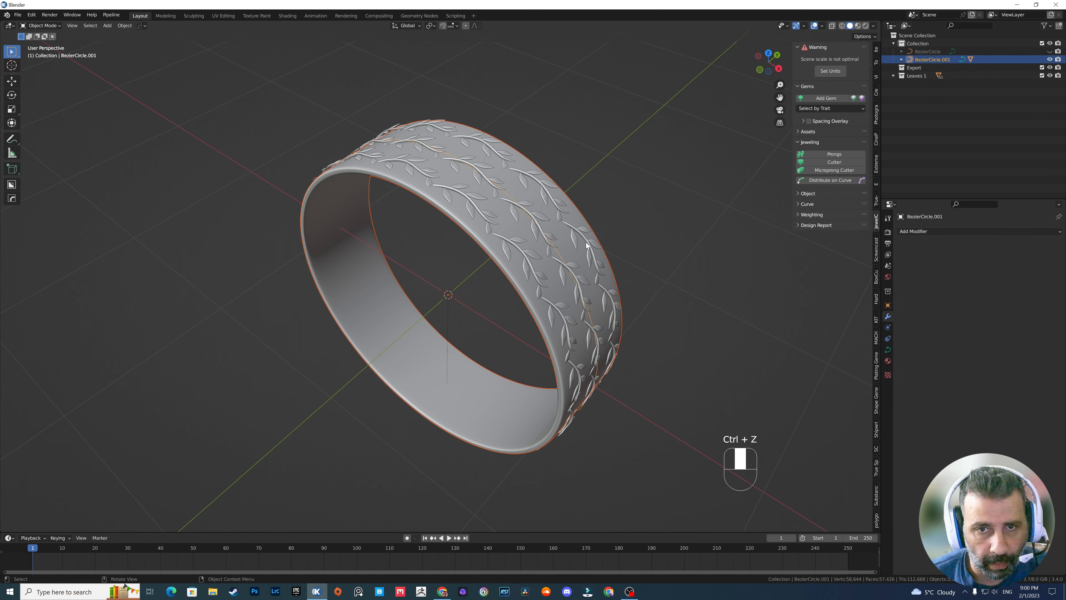
pyautogui.keyDown('shift'); pyautogui.click(562, 237); pyautogui.keyUp('shift')
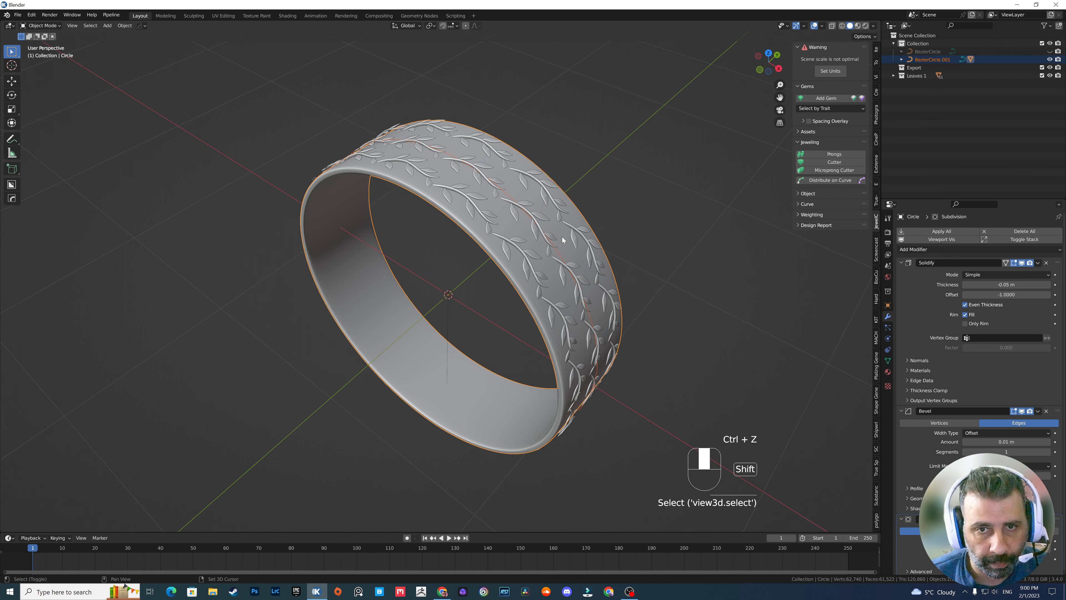
pyautogui.hotkey('ctrl', 'p')
pyautogui.click(635, 232)
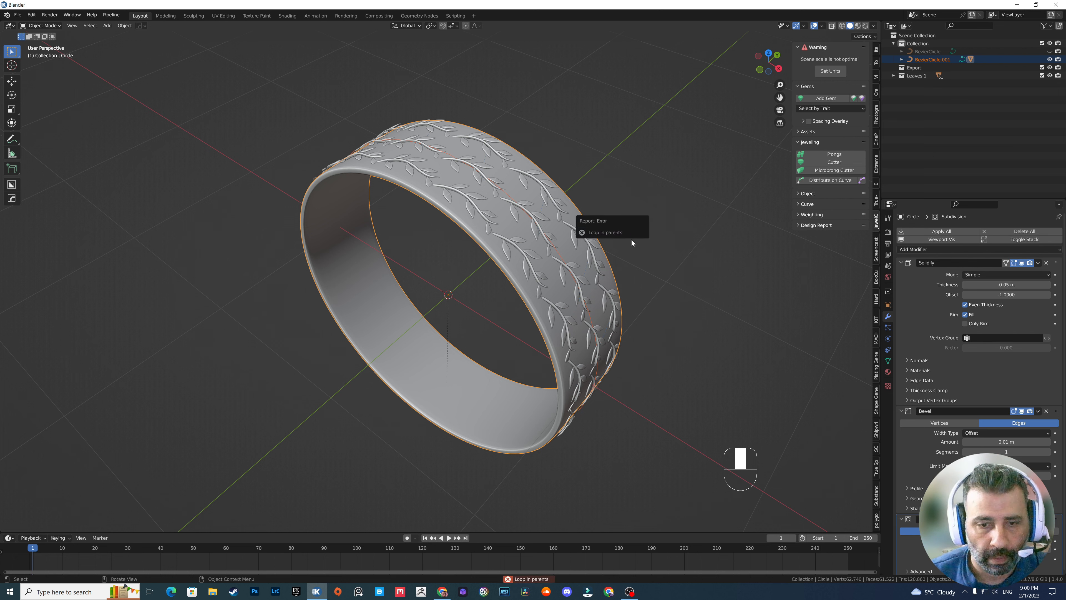
pyautogui.hotkey('ctrl', 'z')
pyautogui.hotkey('ctrl', 'z')
# Add the band to the selection as the active object and parent BezierCircle.001 to it with the Object option
pyautogui.keyDown('shift'); pyautogui.click(567, 249); pyautogui.keyUp('shift')
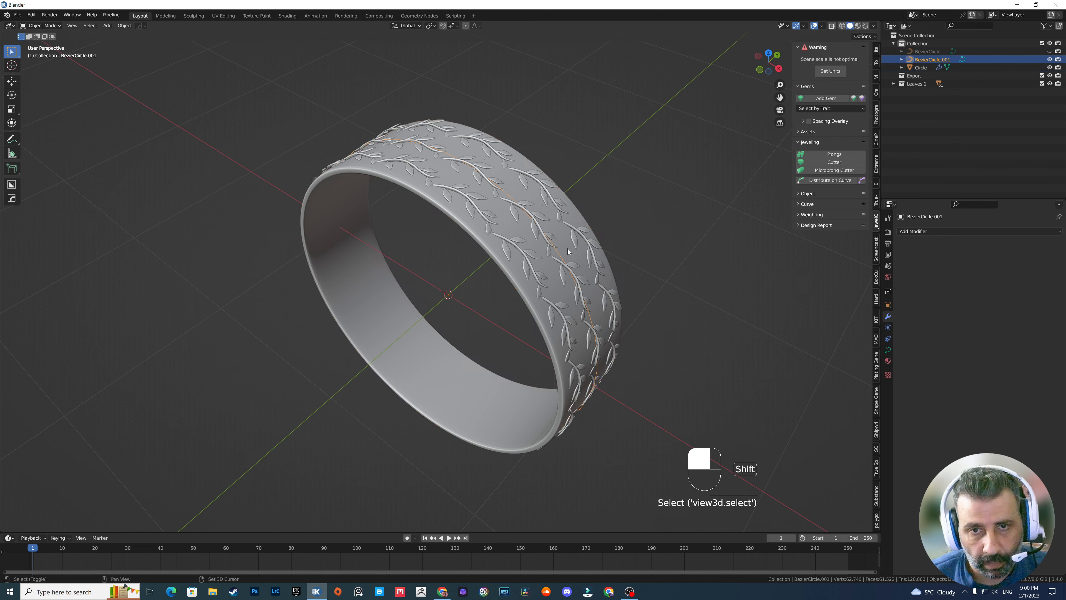
pyautogui.hotkey('ctrl', 'p')
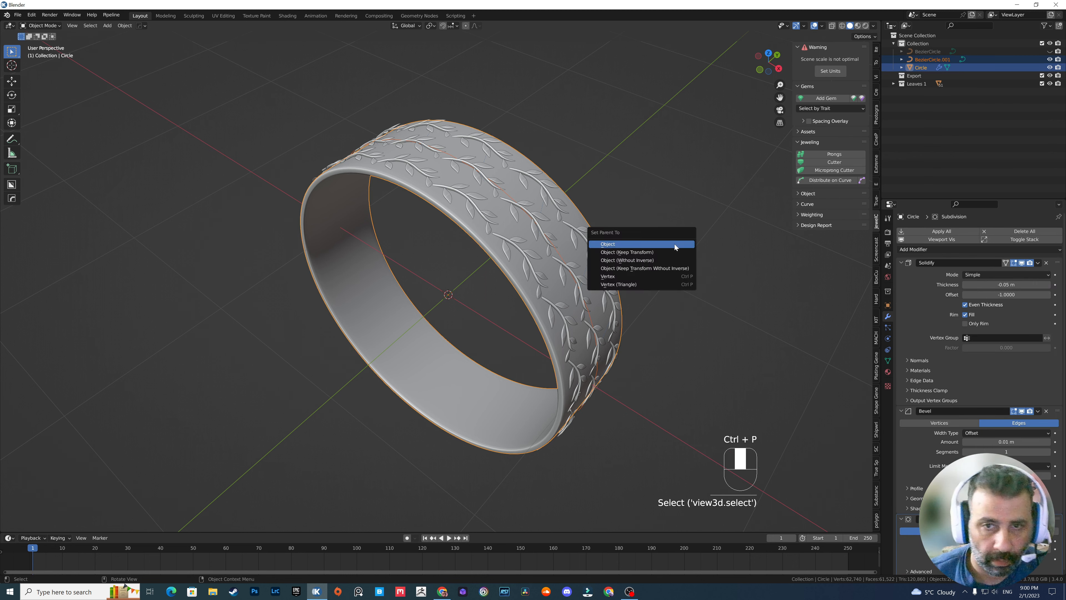
pyautogui.click(674, 244)
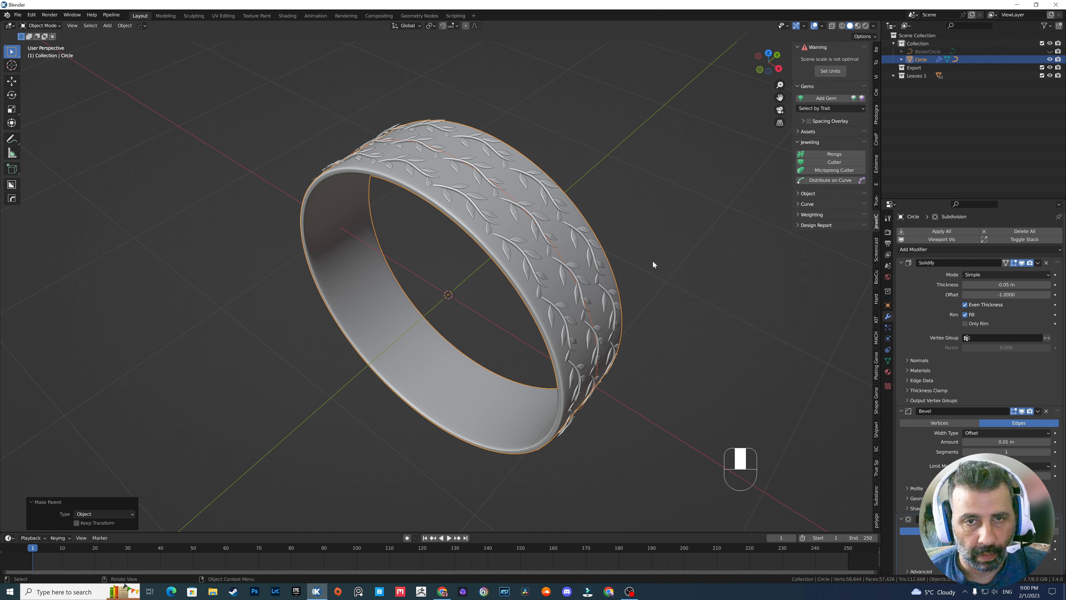
# Move the ring band up about 1.22 m along Z, and lower it about 0.15 m to rest on the ground line in front view
pyautogui.click(623, 278)
pyautogui.press('g')
pyautogui.press('y')
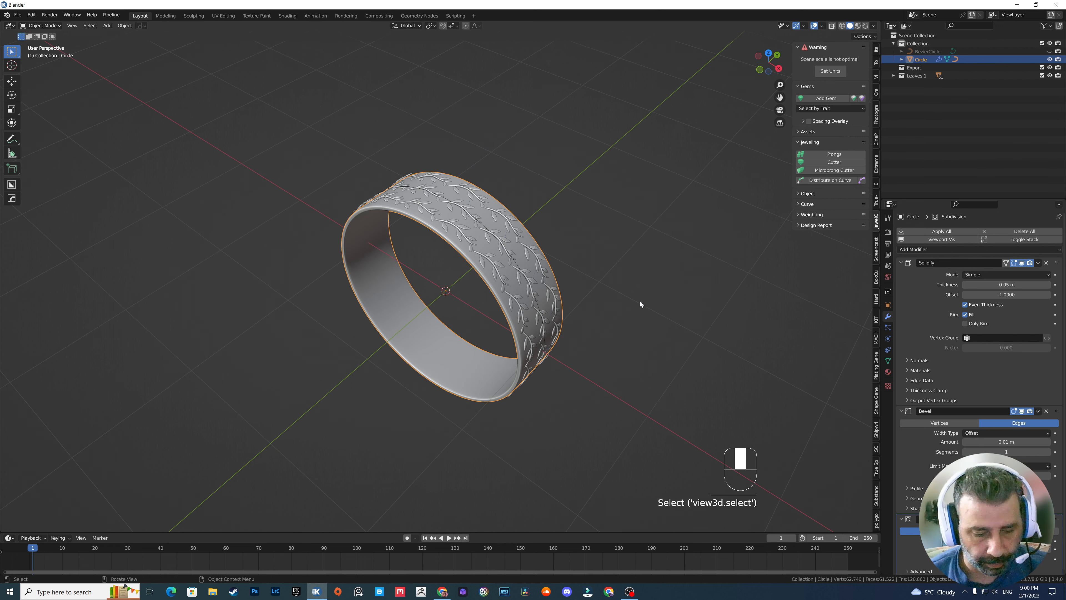
pyautogui.press('z')
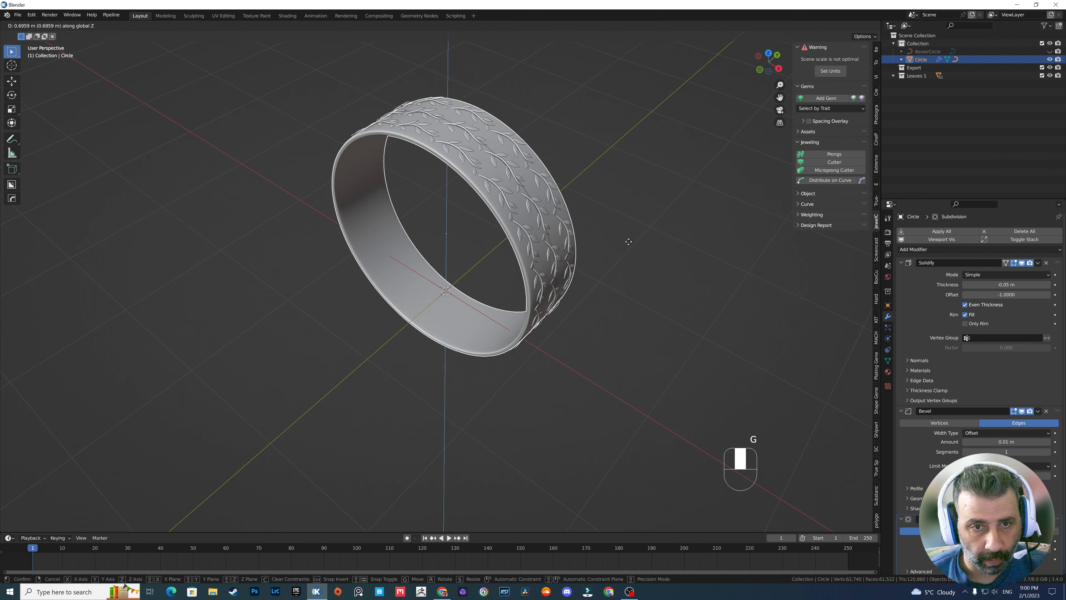
pyautogui.click(620, 192)
pyautogui.press('KP_1')
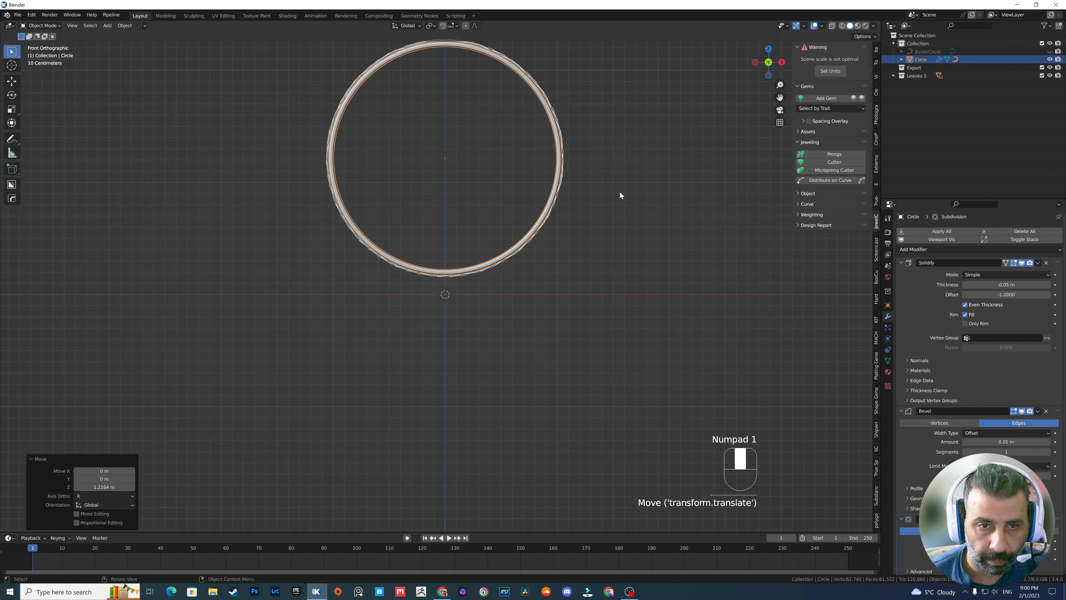
pyautogui.press('g')
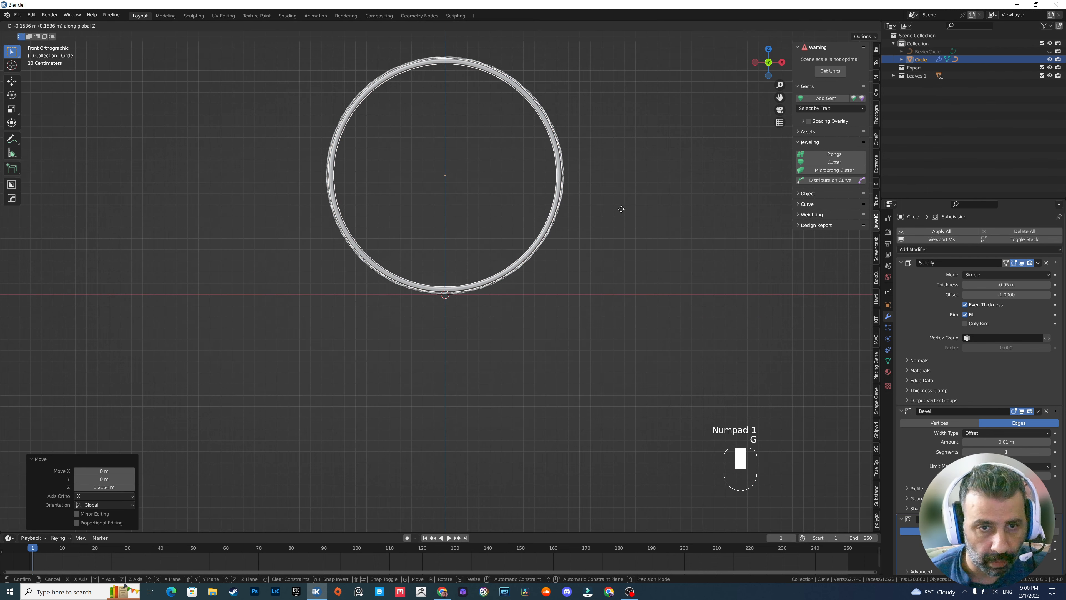
pyautogui.click(631, 215)
# Add a plane beneath the ring as a floor and scale it by 10 and again by 2
pyautogui.moveTo(630, 217); pyautogui.dragTo(593, 254, button='middle')
pyautogui.scroll(-4, 533, 361)
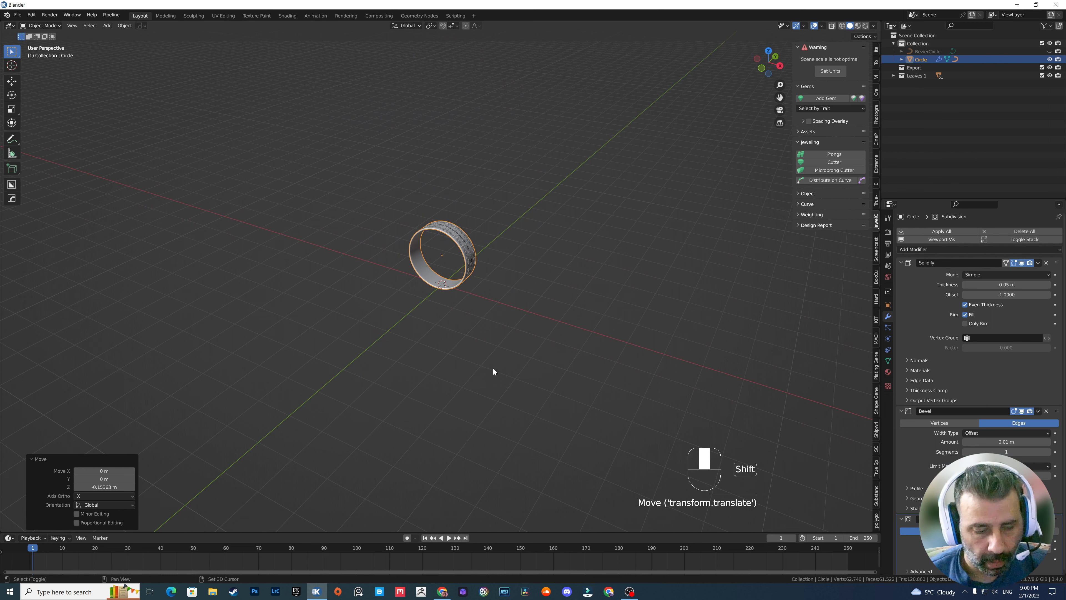
pyautogui.hotkey('shift', 'a')
pyautogui.moveTo(494, 368)
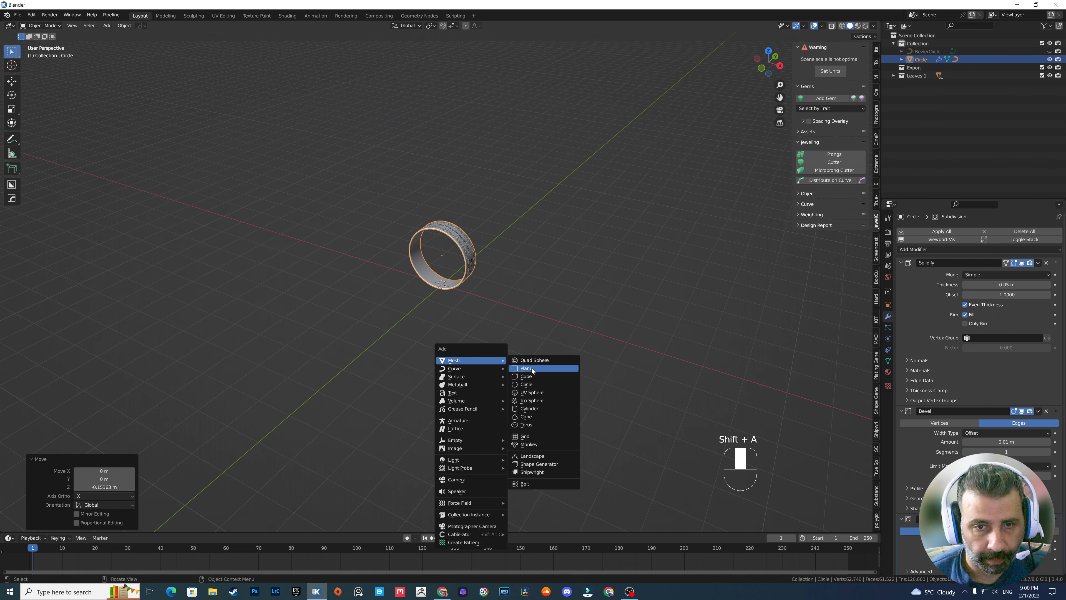
pyautogui.click(531, 368)
pyautogui.write('s10')
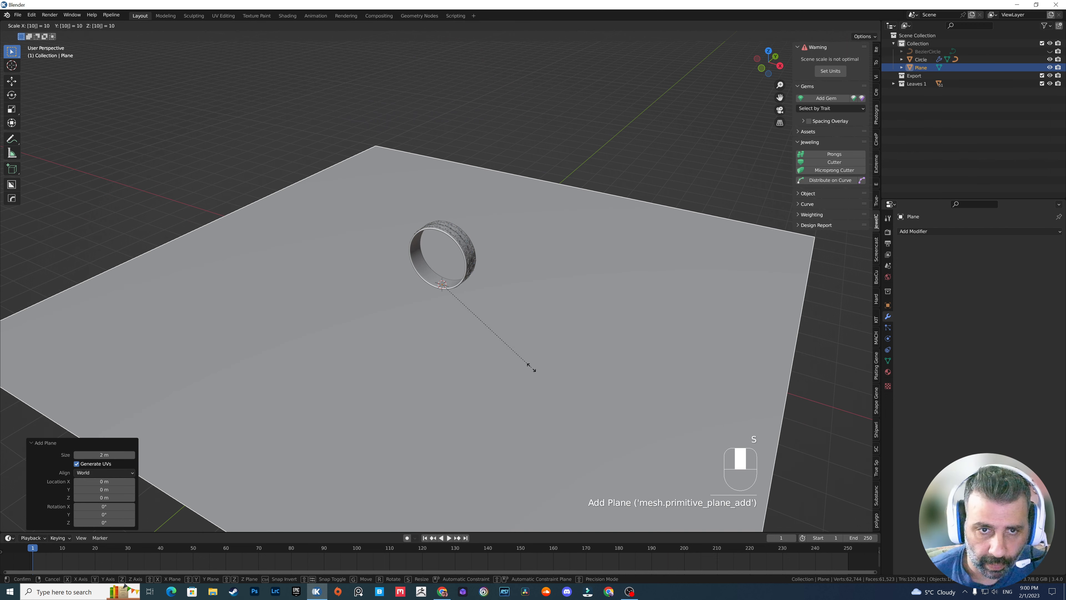
pyautogui.click(532, 368)
pyautogui.write('s2')
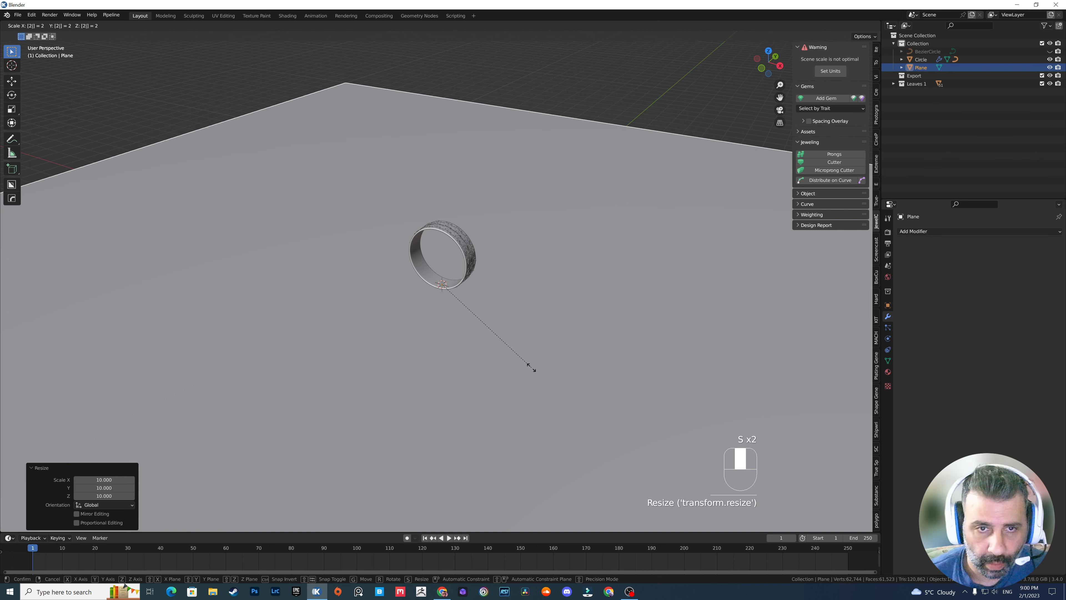
pyautogui.click(531, 368)
# Add a camera from an angled view above the ring and set its focal length to 70 mm
pyautogui.scroll(3, 458, 255)
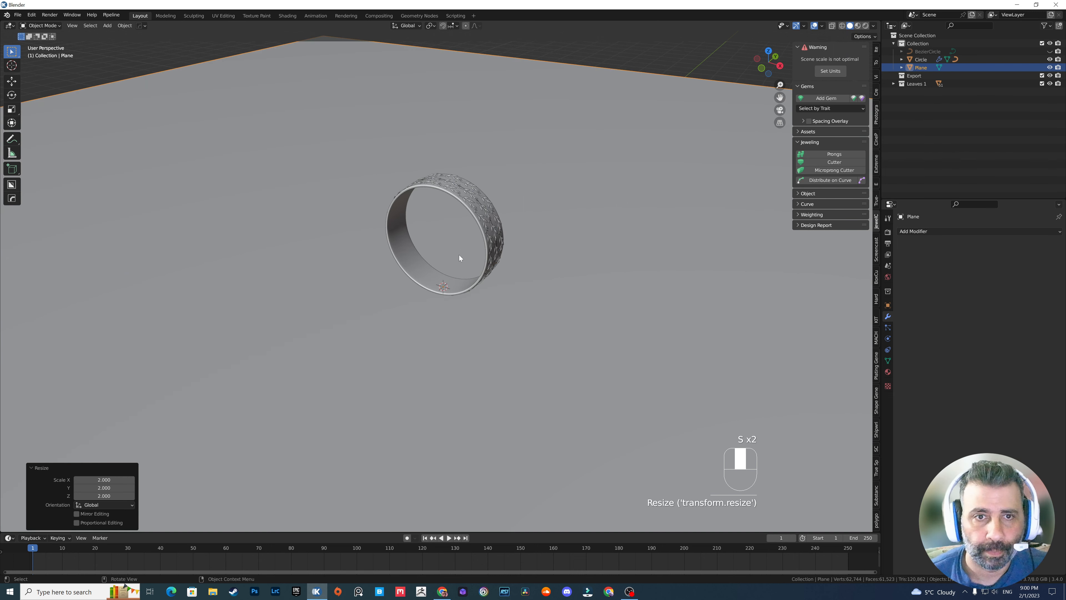
pyautogui.moveTo(459, 255); pyautogui.dragTo(457, 281, button='middle')
pyautogui.click(877, 115)
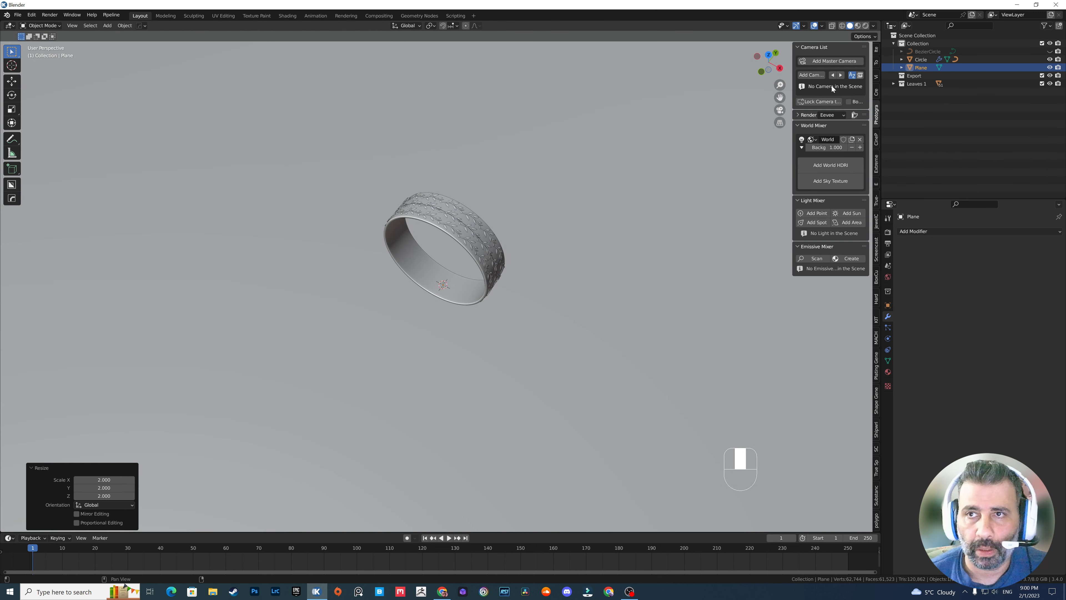
pyautogui.click(811, 75)
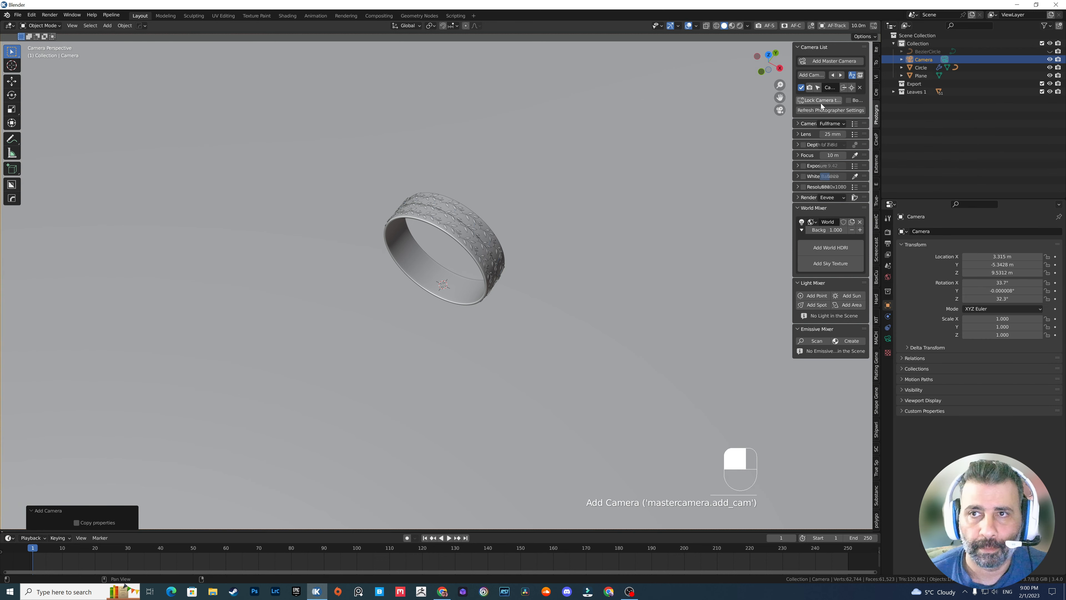
pyautogui.click(832, 134)
pyautogui.press('Return')
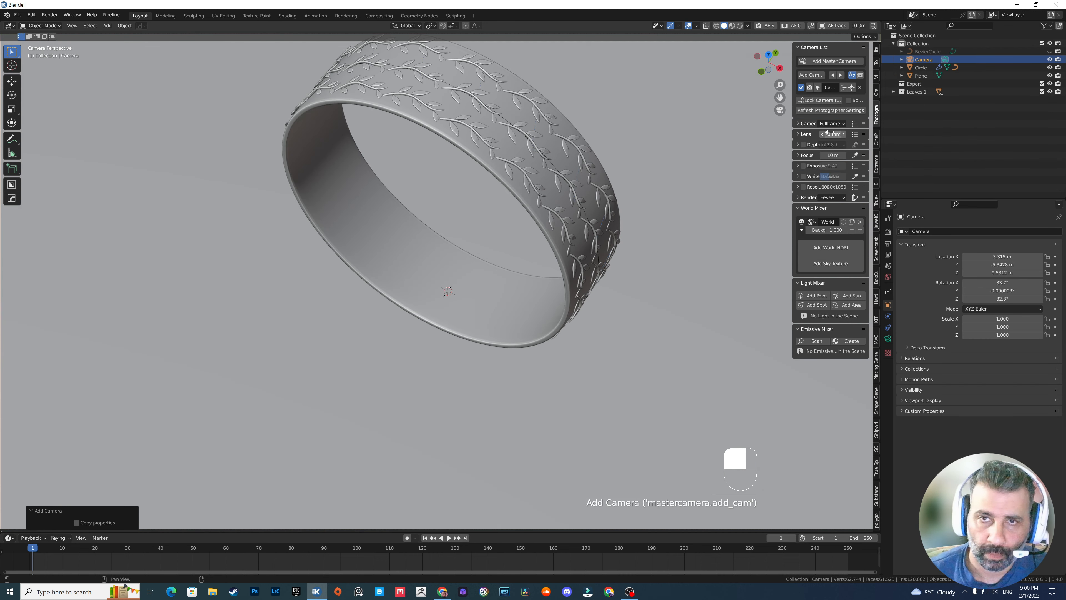
pyautogui.scroll(-3, 591, 224)
# Lock the camera to the view, centre the ring in the frame, and enable the adjacent "Bo..." option
pyautogui.click(818, 100)
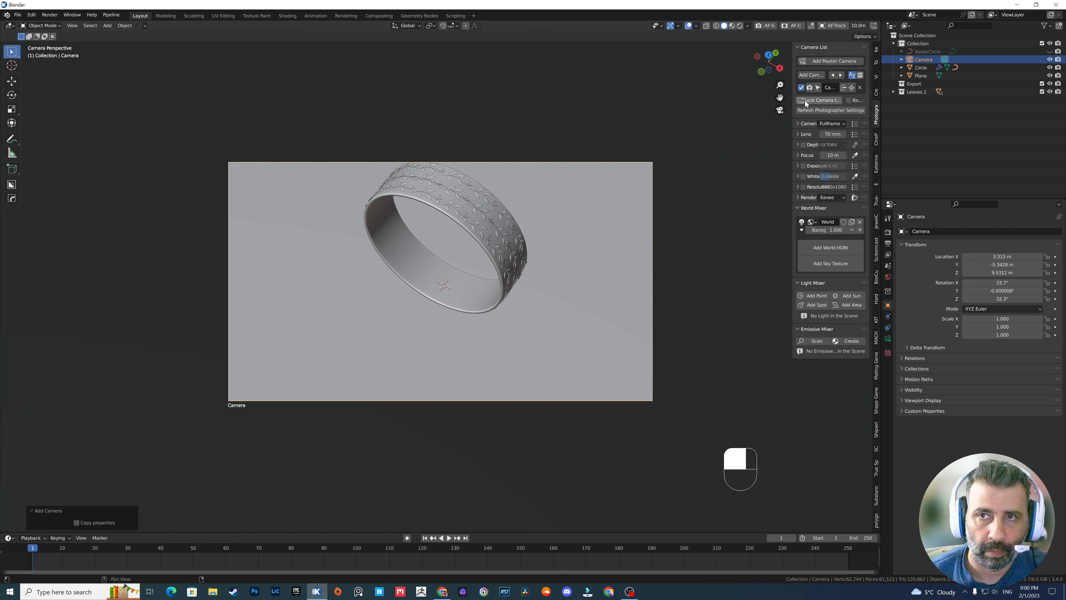
pyautogui.keyDown('shift'); pyautogui.moveTo(663, 146); pyautogui.dragTo(613, 182, button='middle'); pyautogui.keyUp('shift')
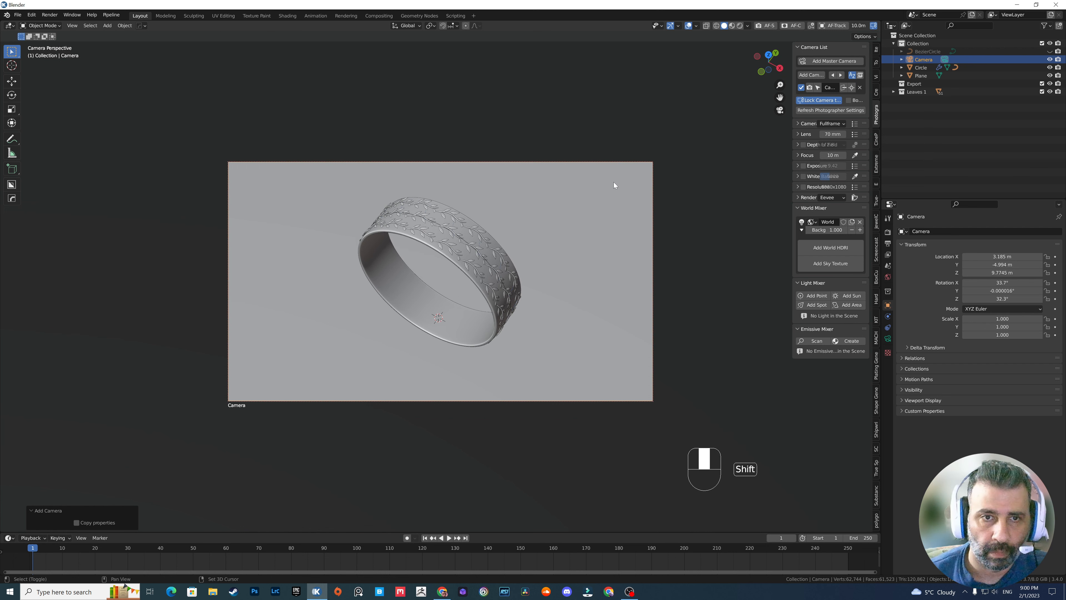
pyautogui.click(848, 100)
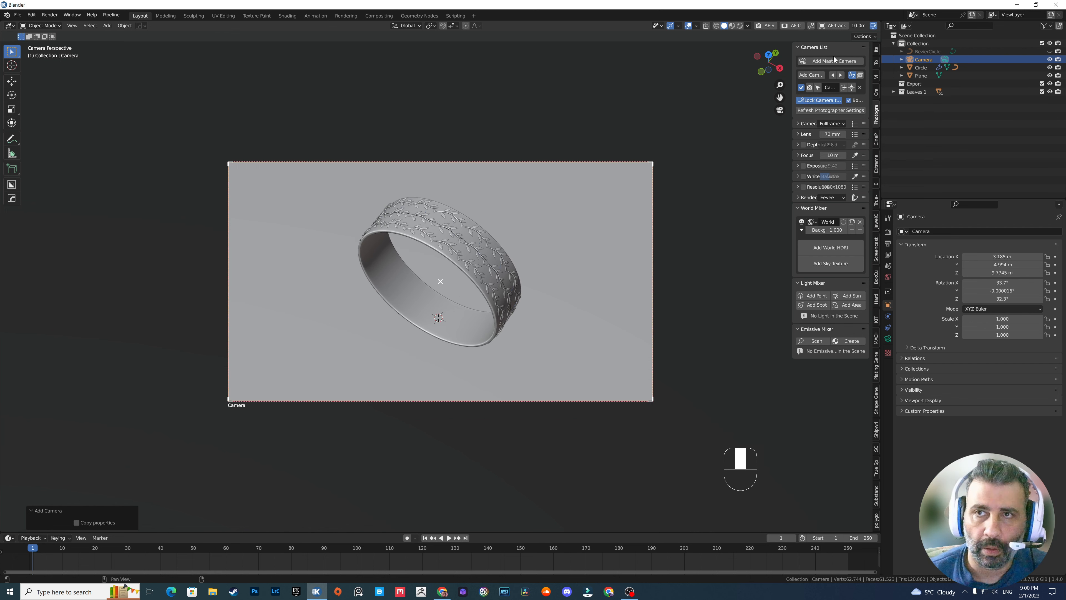
# Switch the viewport to rendered shading and set the render engine to Cycles
pyautogui.click(740, 25)
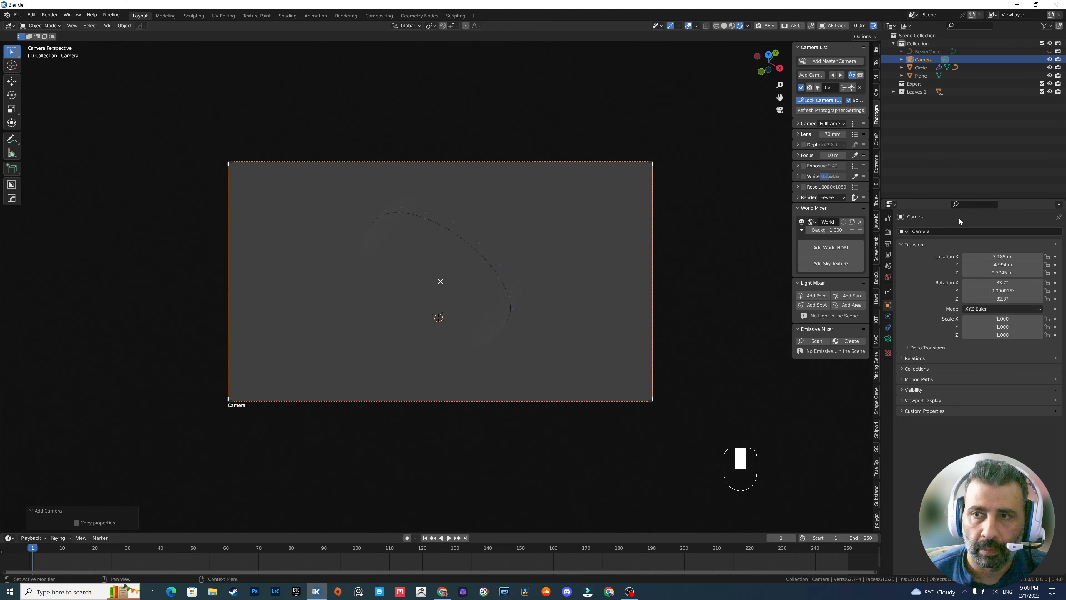
pyautogui.click(887, 231)
pyautogui.moveTo(988, 232); pyautogui.dragTo(976, 262)
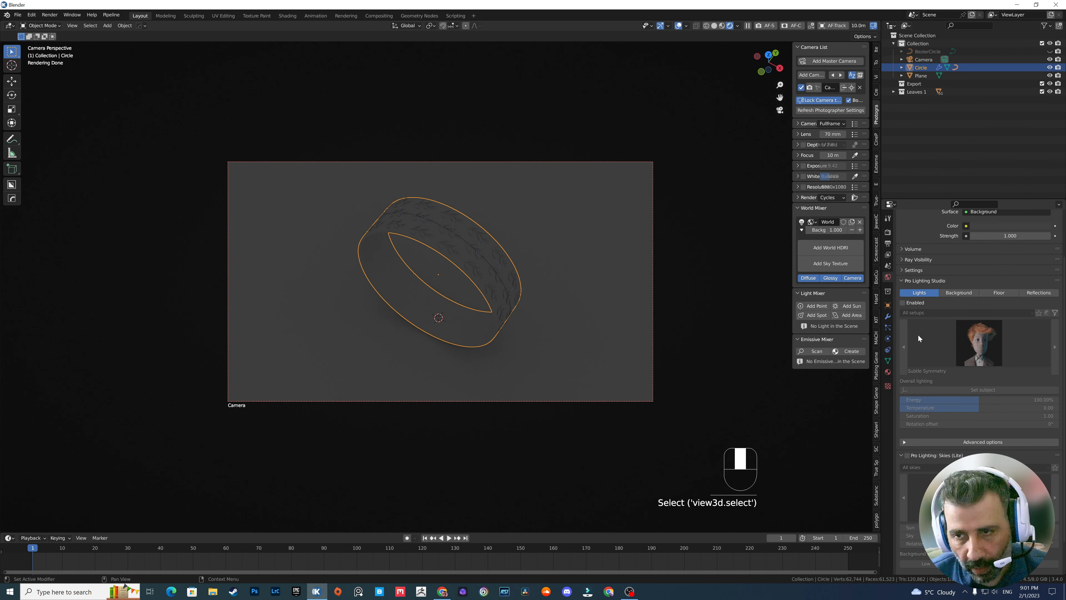
# Enable Pro Lighting Studio for the scene, accept the loss of changes, and auto-fix its warning
pyautogui.click(903, 303)
pyautogui.click(944, 326)
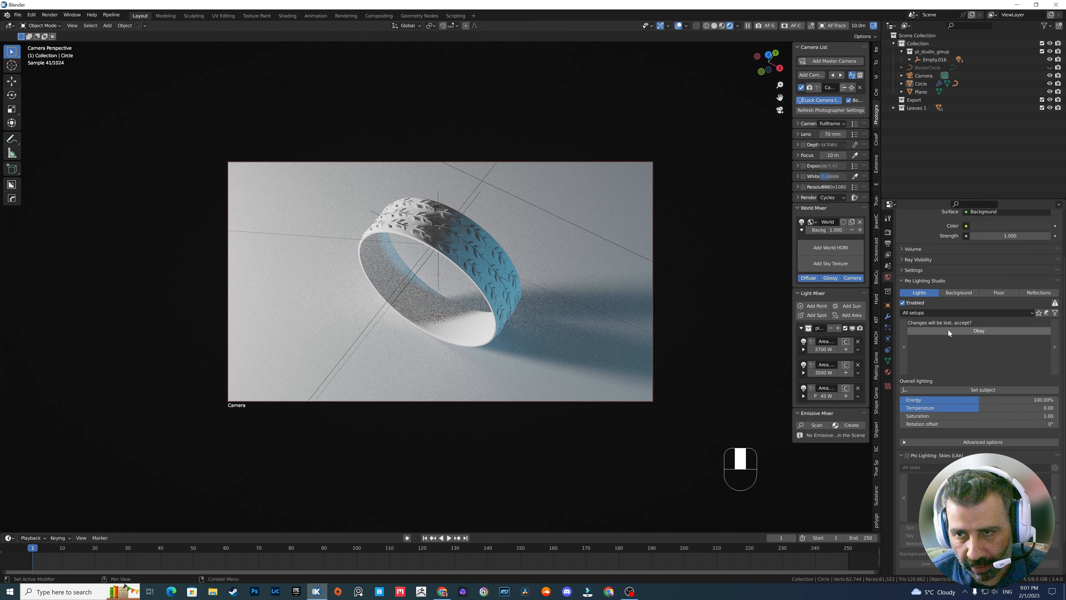
pyautogui.click(948, 330)
pyautogui.click(1055, 302)
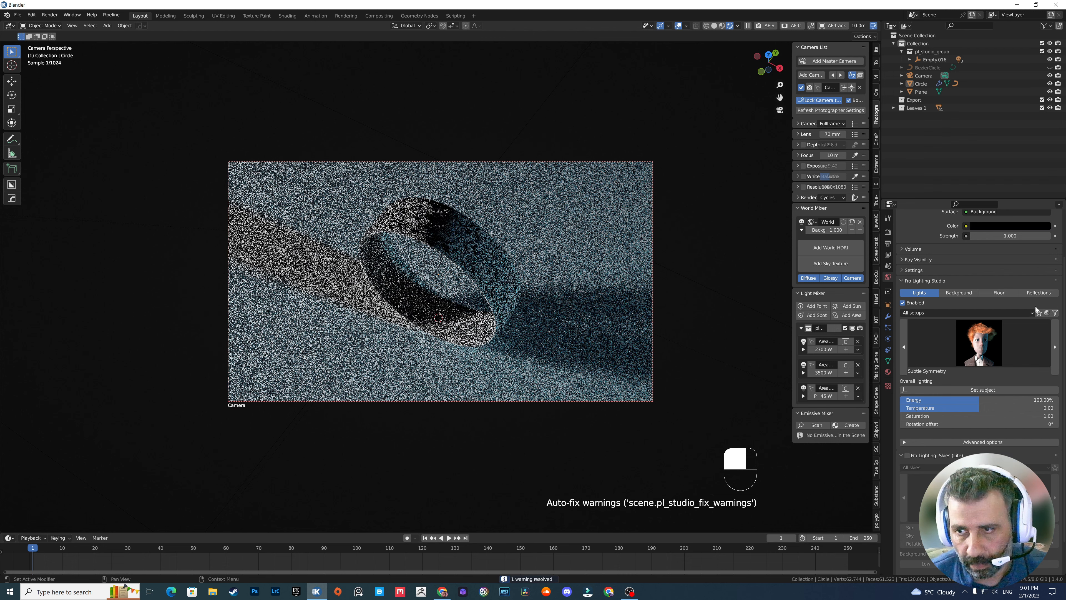
# Load the Soft Box lighting preset from the Object setups category
pyautogui.click(934, 312)
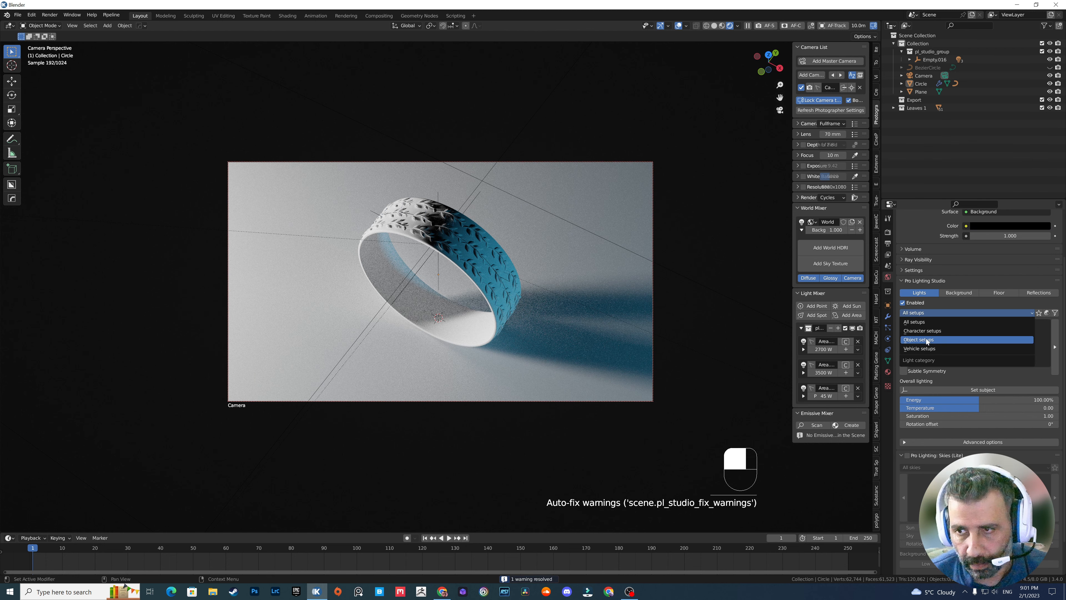
pyautogui.click(926, 338)
pyautogui.click(972, 340)
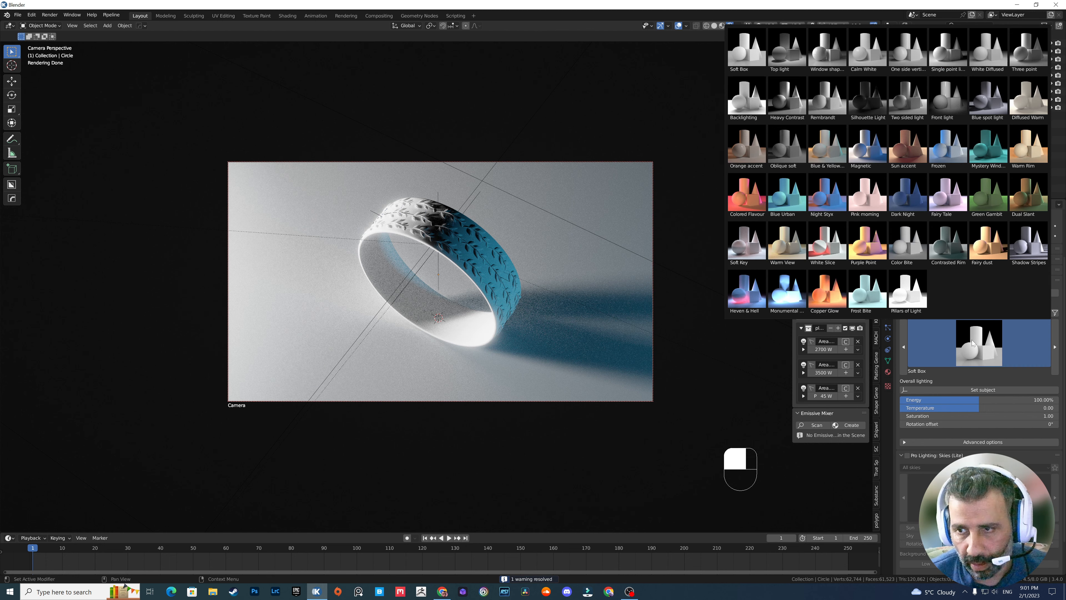
pyautogui.click(745, 59)
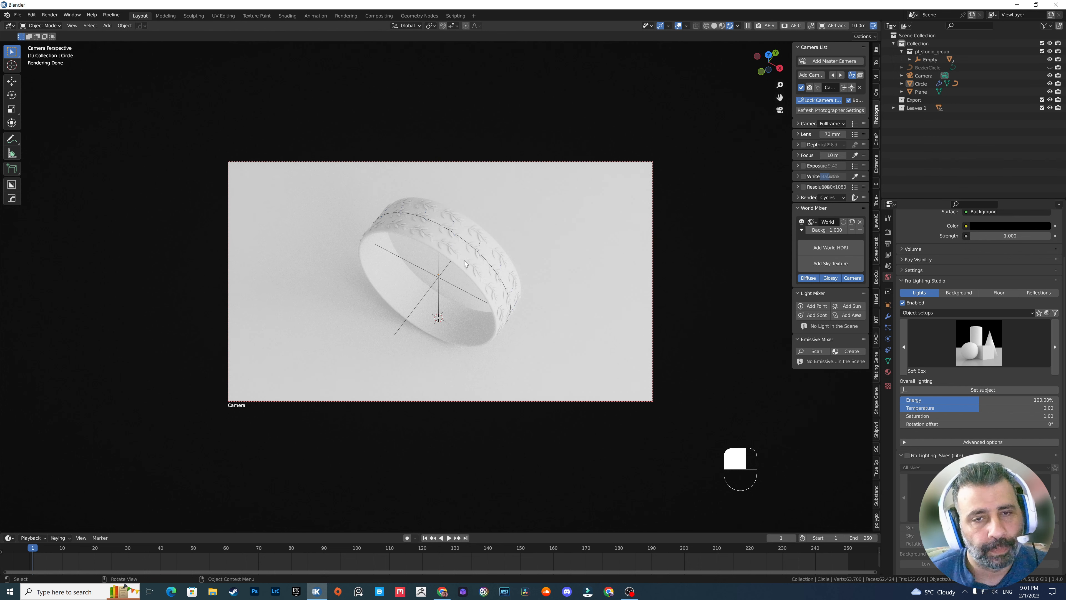
# Unlock the camera from the viewport navigation
pyautogui.click(819, 100)
pyautogui.scroll(1, 430, 240)
pyautogui.scroll(2, 430, 241)
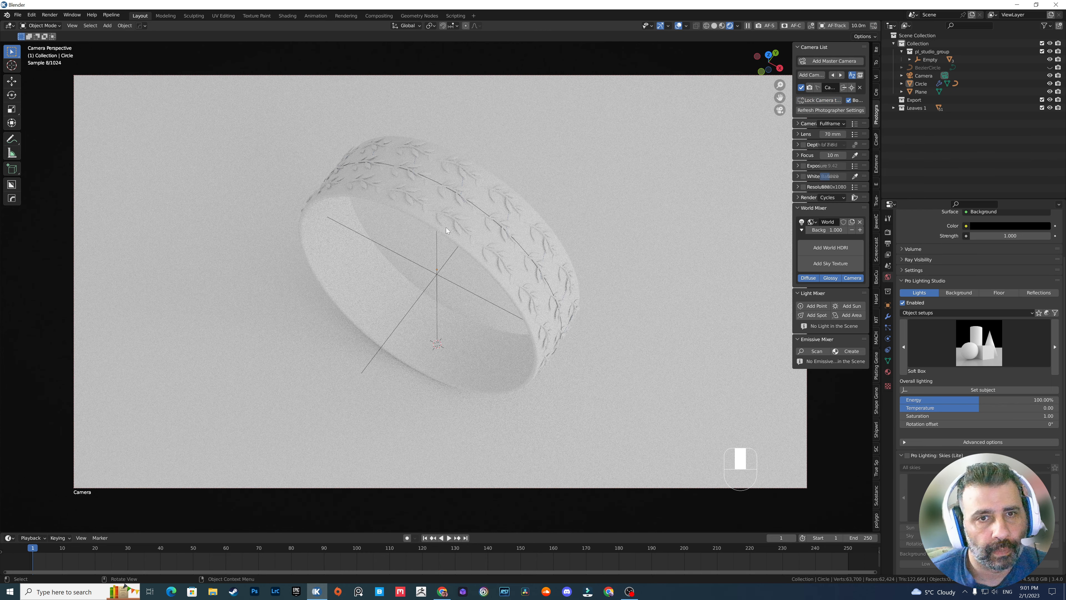
# Give the ring band a new material with Metallic 0.969 and Roughness 0.075
pyautogui.click(431, 197)
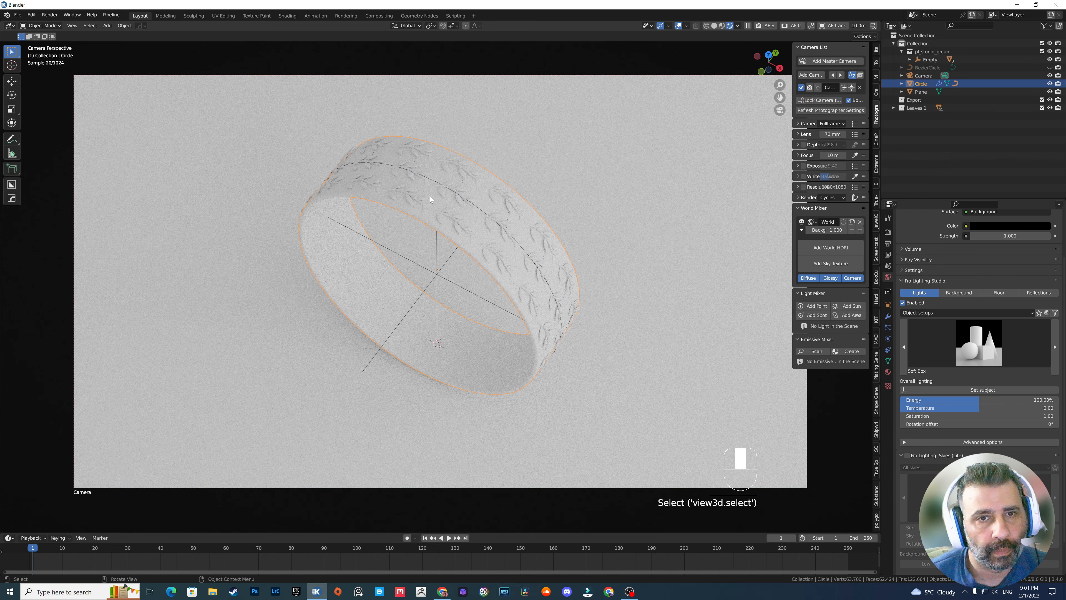
pyautogui.click(887, 372)
pyautogui.click(948, 264)
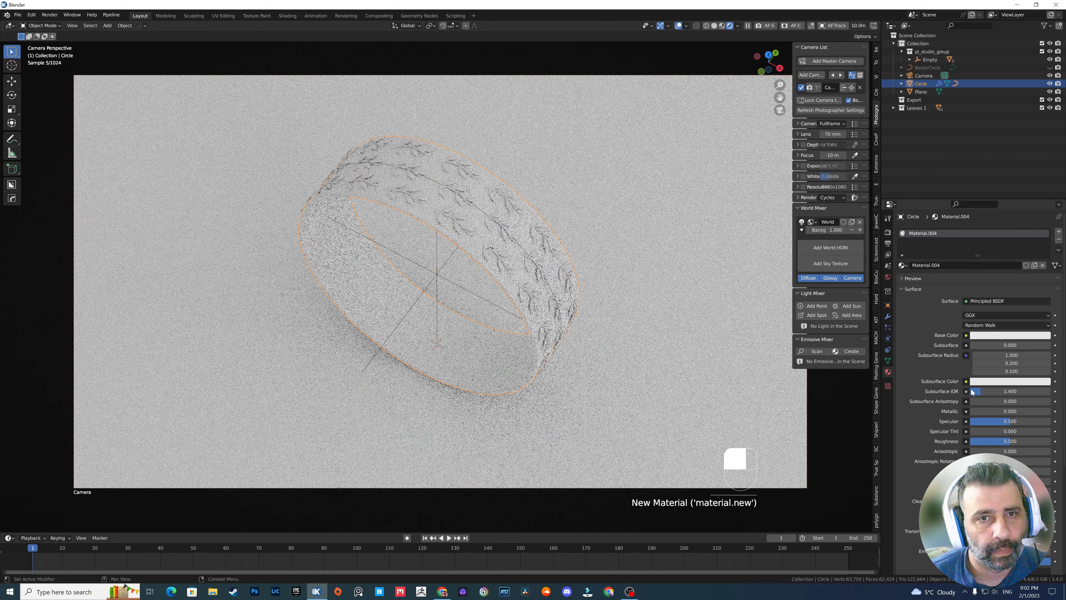
pyautogui.moveTo(987, 410); pyautogui.dragTo(987, 441)
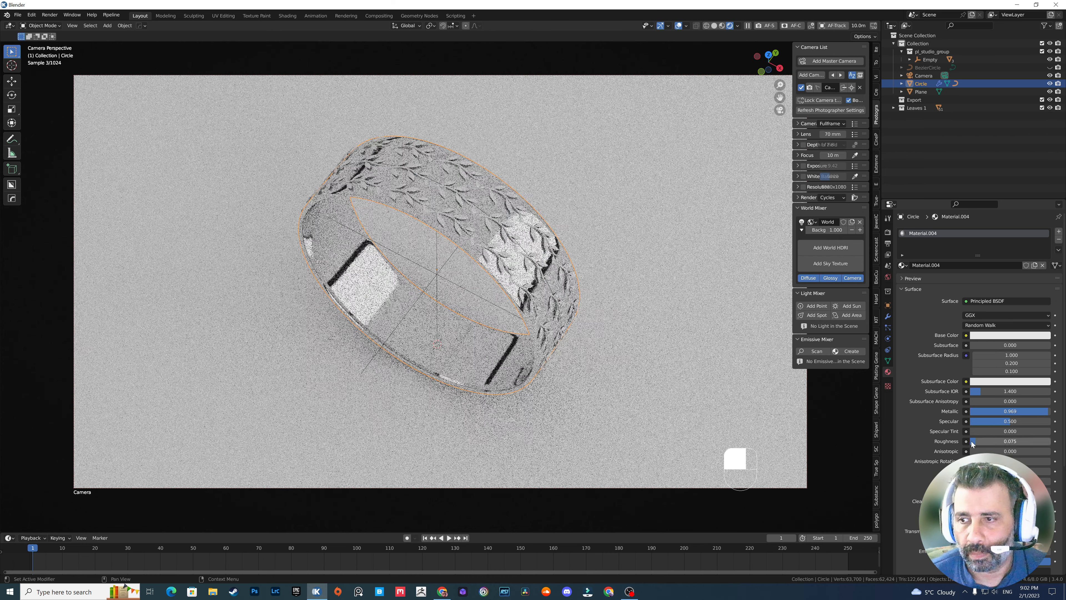
# Give the leaf branch row near the front edge a new golden material, hue about 0.094, with Metallic 0.938 and Roughness 0.072
pyautogui.click(462, 221)
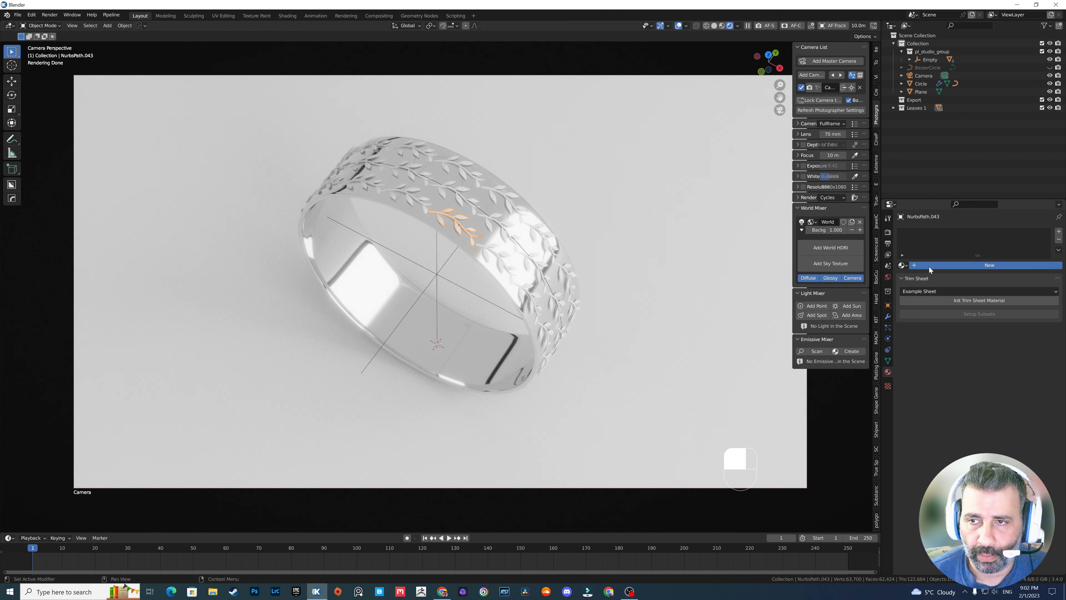
pyautogui.click(929, 266)
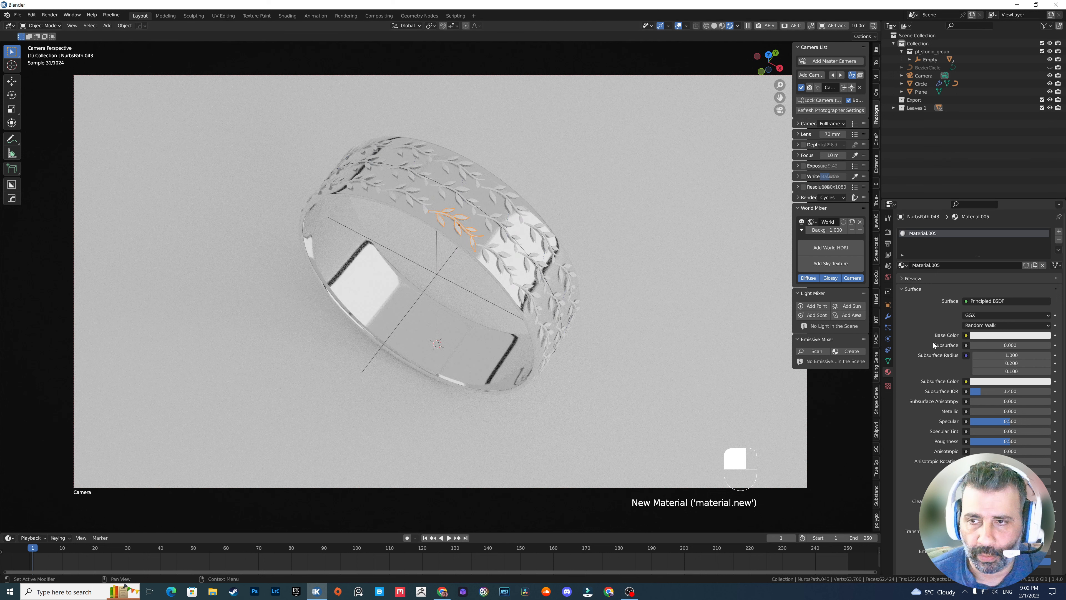
pyautogui.click(1001, 334)
pyautogui.click(1000, 261)
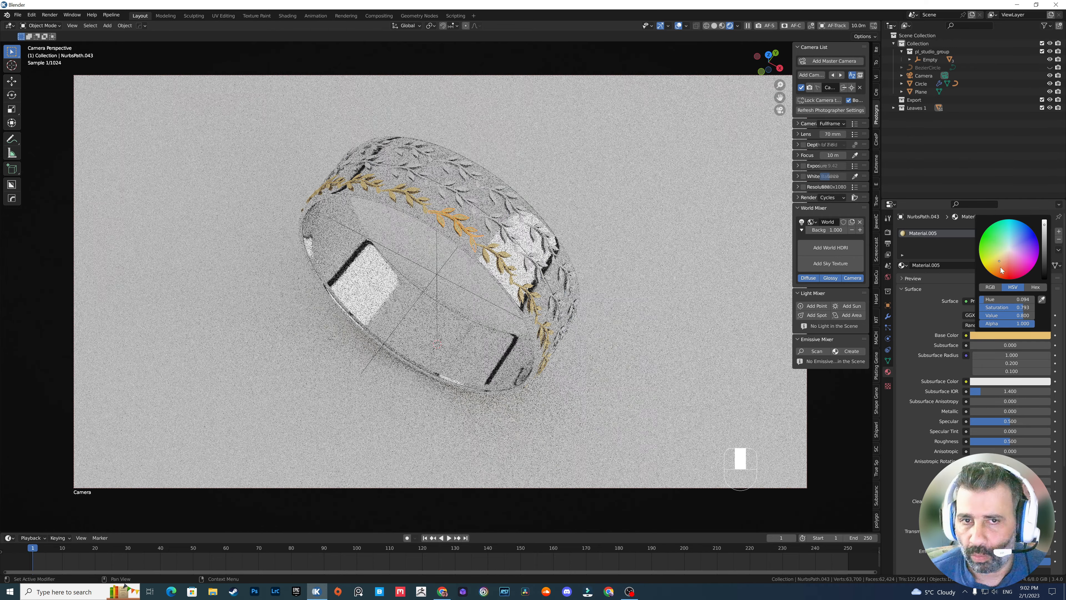
pyautogui.moveTo(980, 411); pyautogui.dragTo(1048, 411)
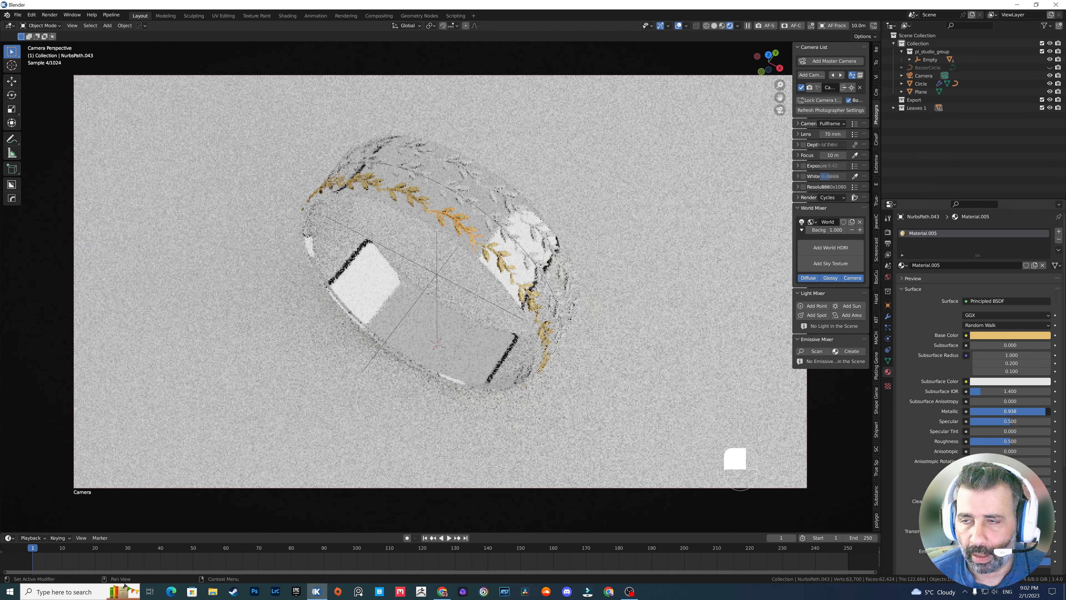
pyautogui.moveTo(1014, 443); pyautogui.dragTo(980, 443)
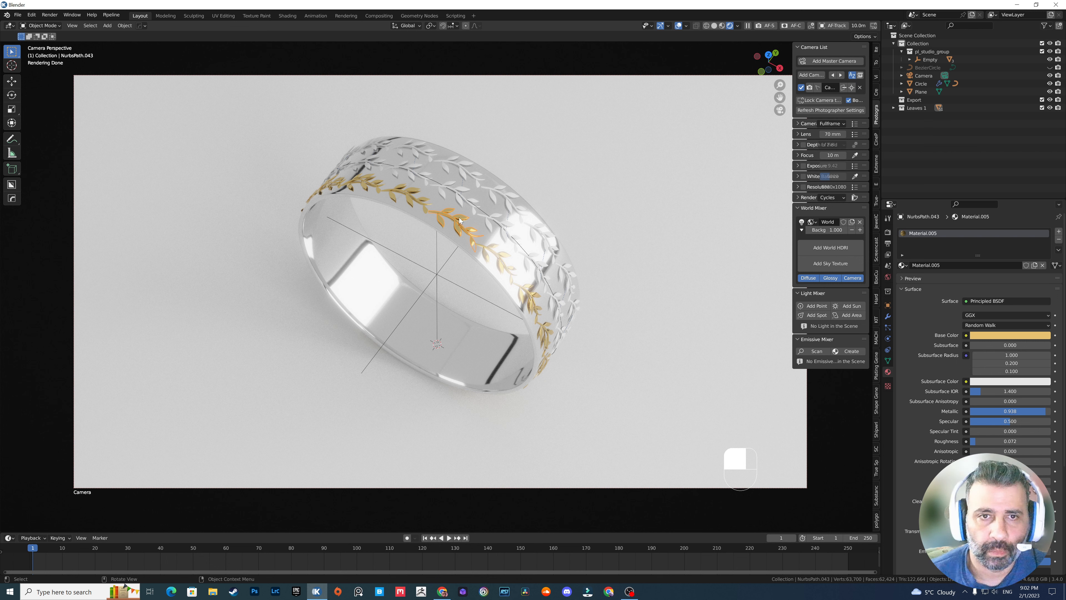
# Select all branches that share object data with the gold leaf branch
pyautogui.click(459, 221)
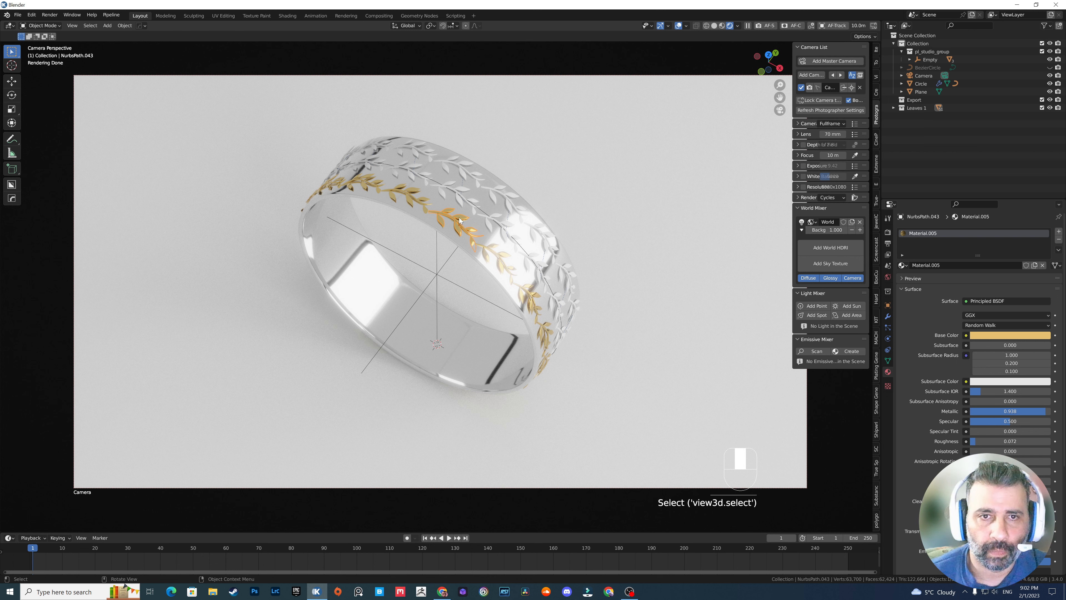
pyautogui.click(91, 25)
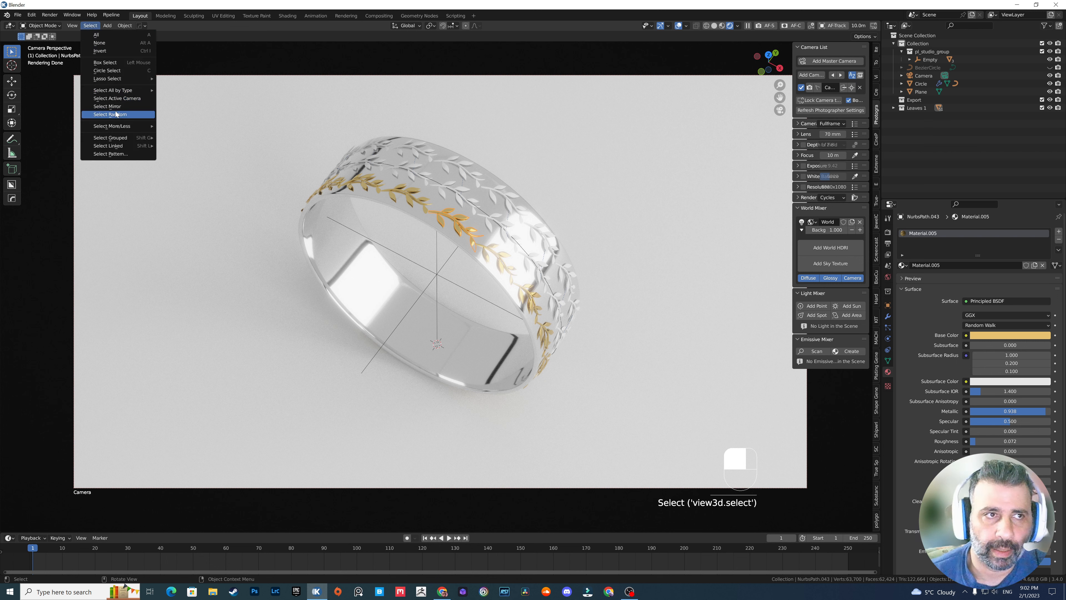
pyautogui.moveTo(120, 147)
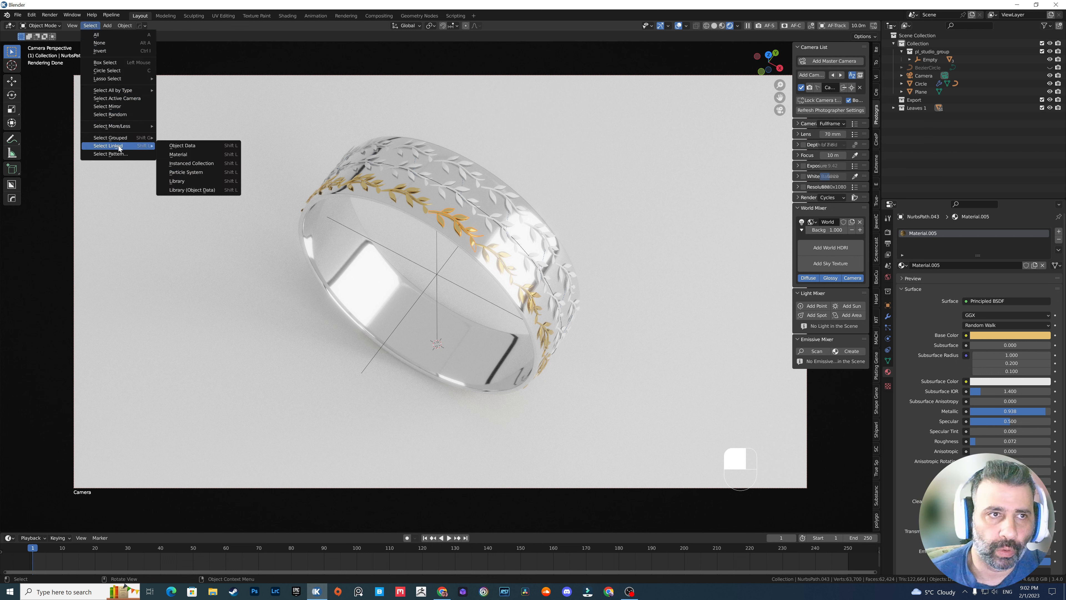
pyautogui.click(179, 148)
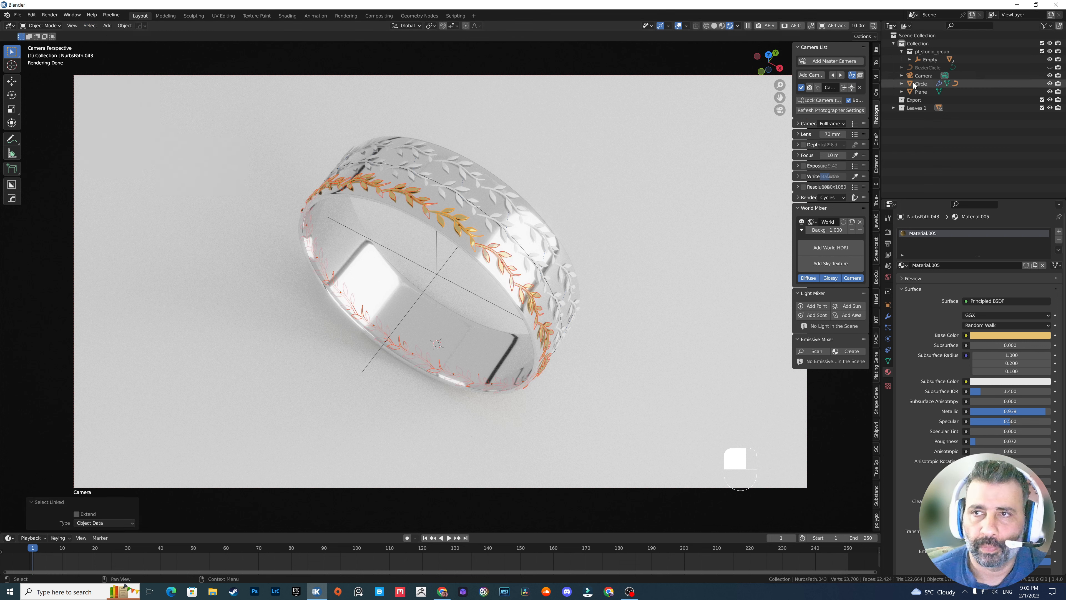
# Link the gold branch's material to every leaf branch in the Leaves 1 collection, keeping the gold branch as the active object
pyautogui.click(895, 108)
pyautogui.click(918, 117)
pyautogui.scroll(-4, 947, 145)
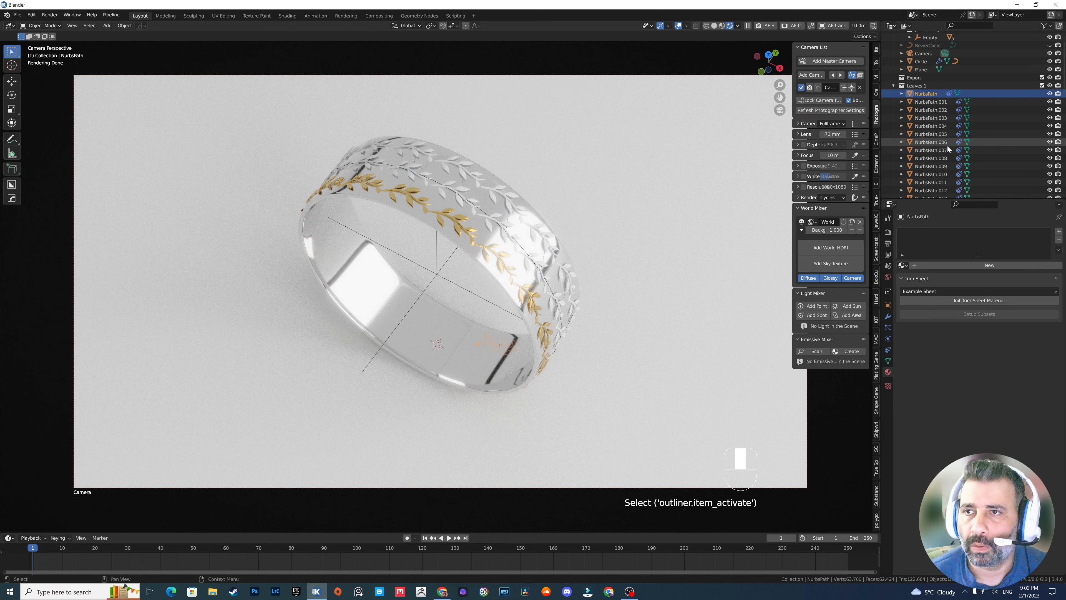
pyautogui.scroll(-10, 947, 153)
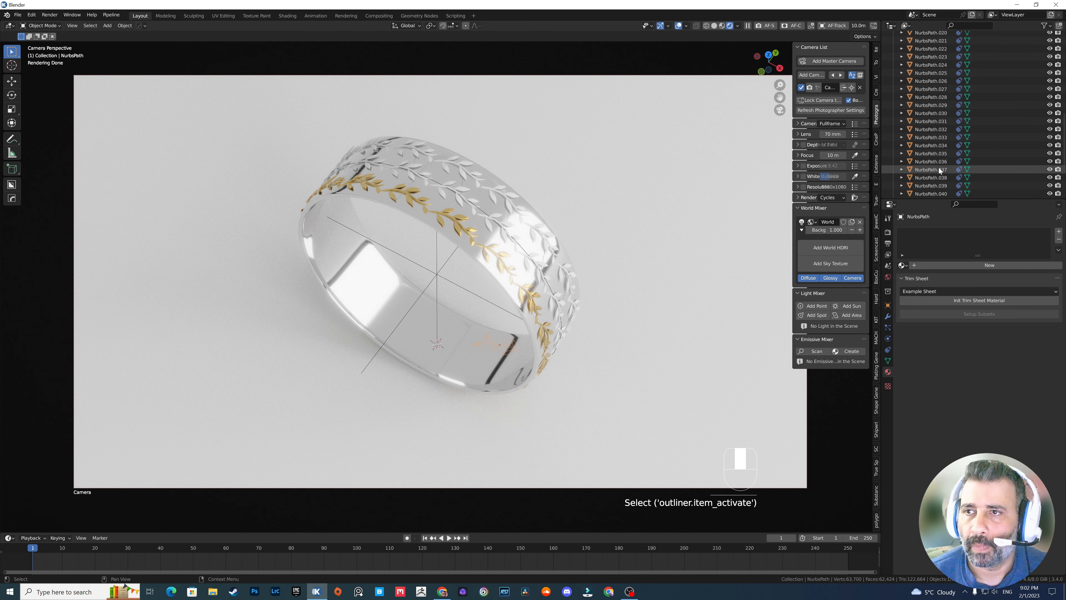
pyautogui.keyDown('shift'); pyautogui.click(932, 191); pyautogui.keyUp('shift')
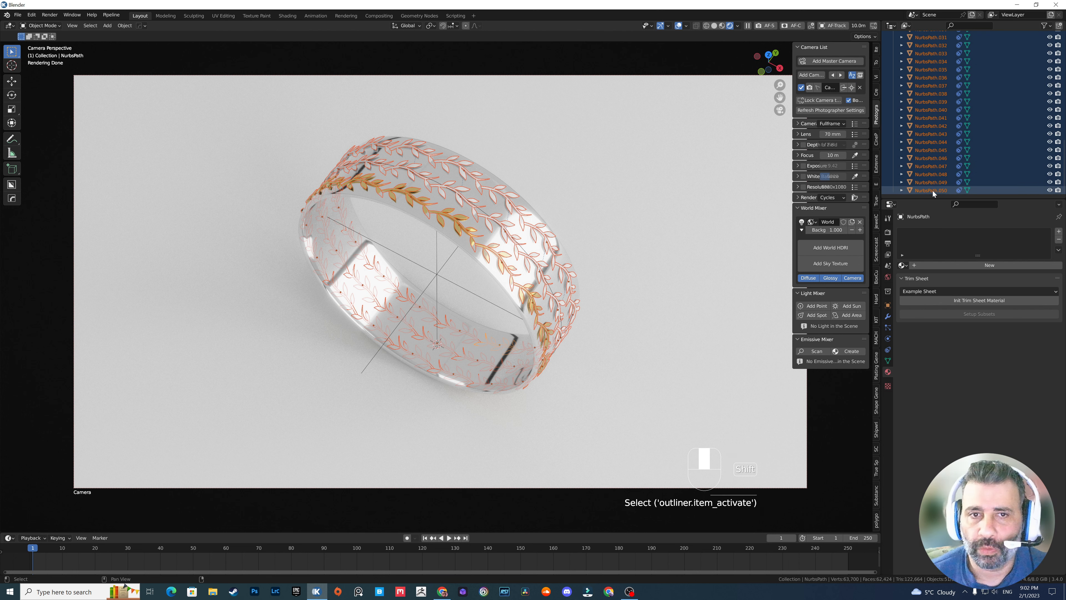
pyautogui.keyDown('shift'); pyautogui.click(457, 220); pyautogui.keyUp('shift')
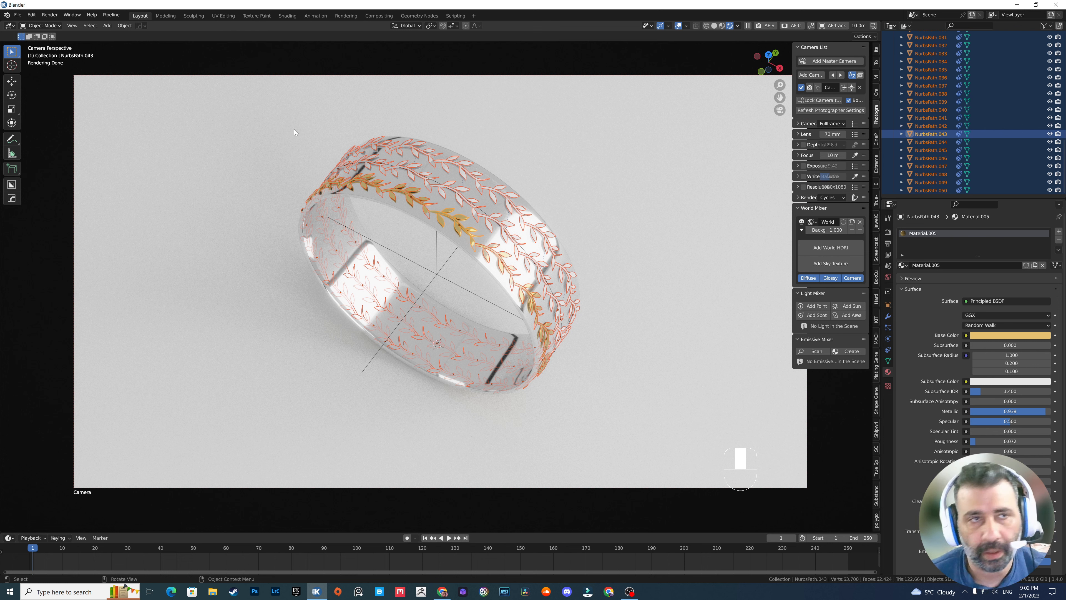
pyautogui.click(120, 28)
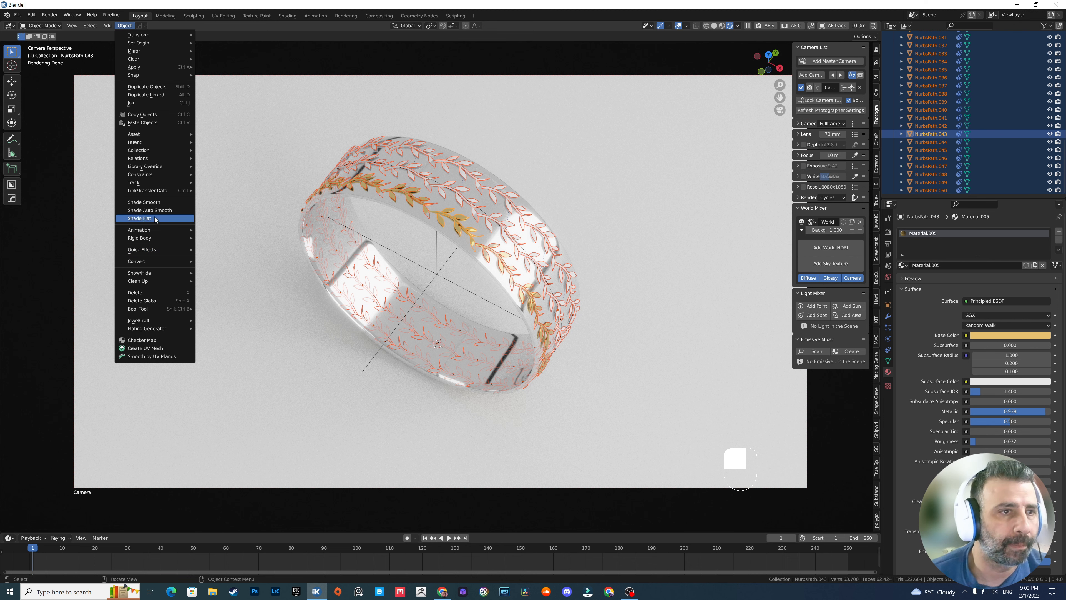
pyautogui.moveTo(141, 184)
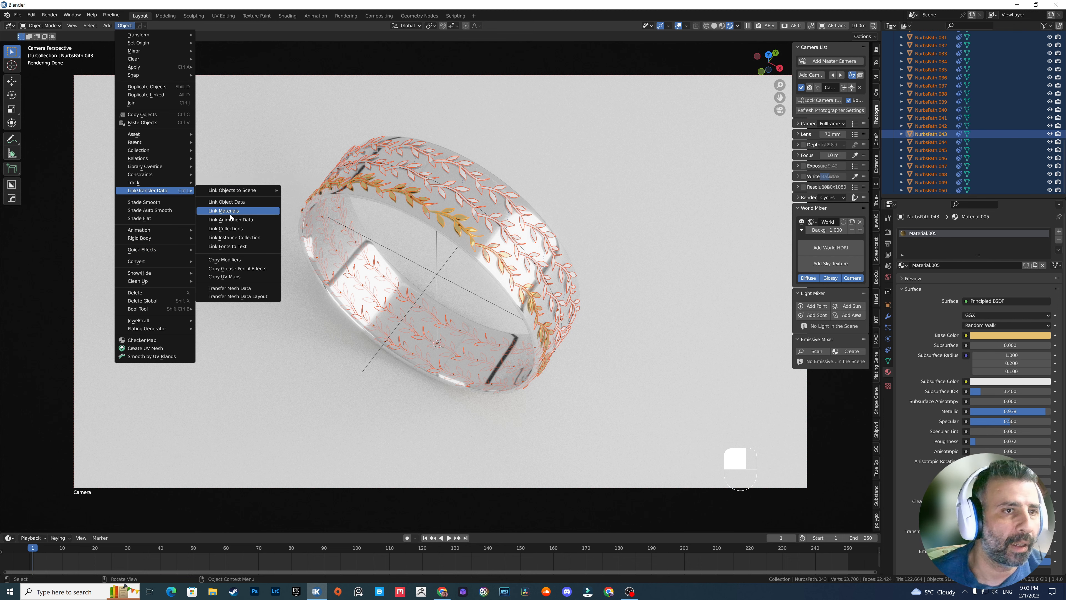
pyautogui.click(230, 214)
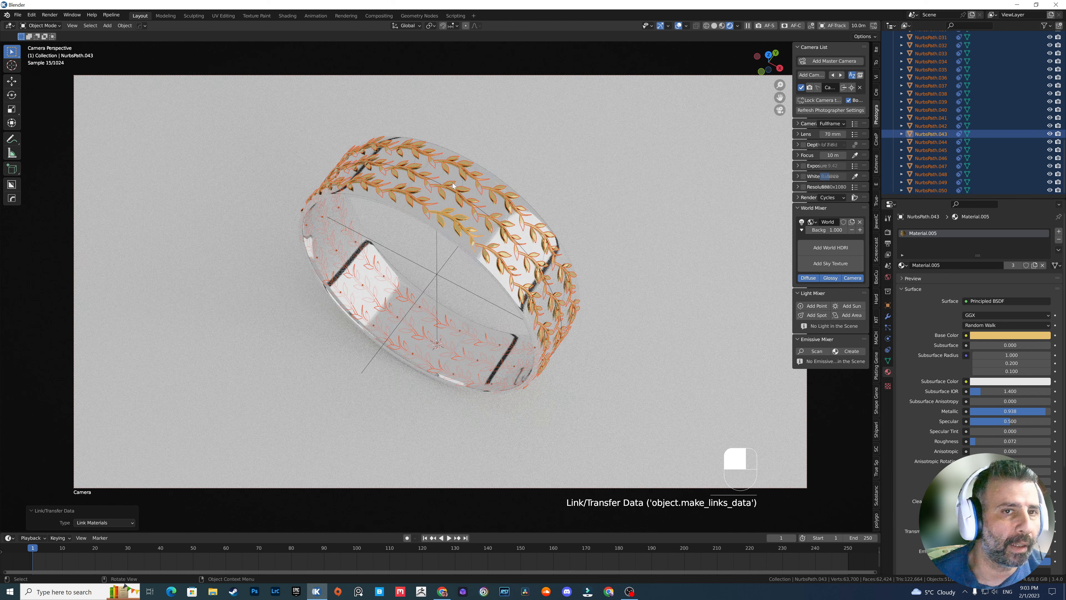
# Give the floor plane a new near-black material with base colour value 0.006, Metallic about 0.87 and Roughness 0.164
pyautogui.click(647, 228)
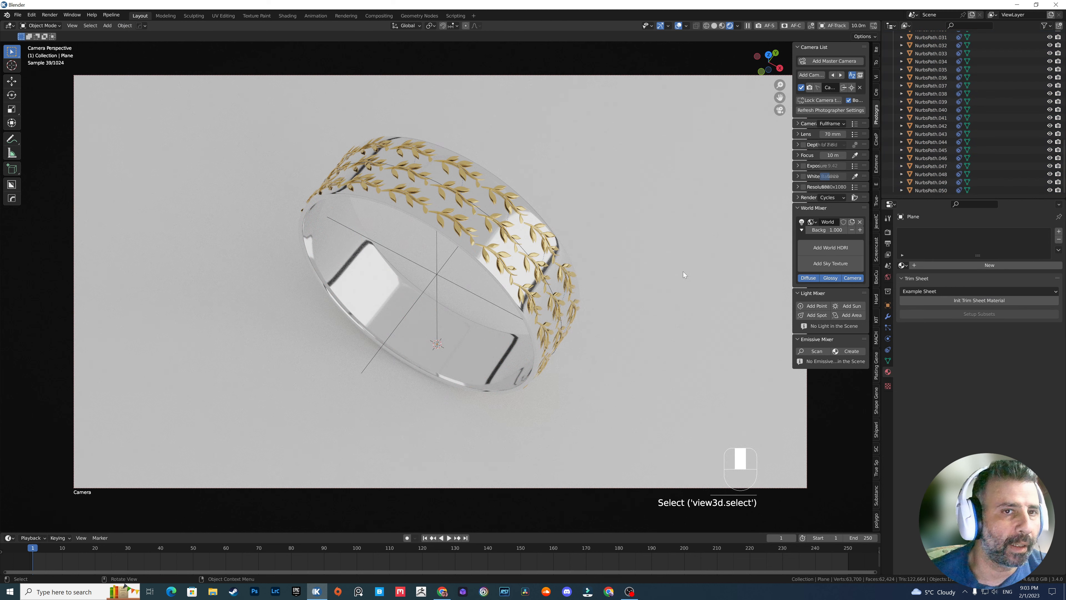
pyautogui.click(946, 265)
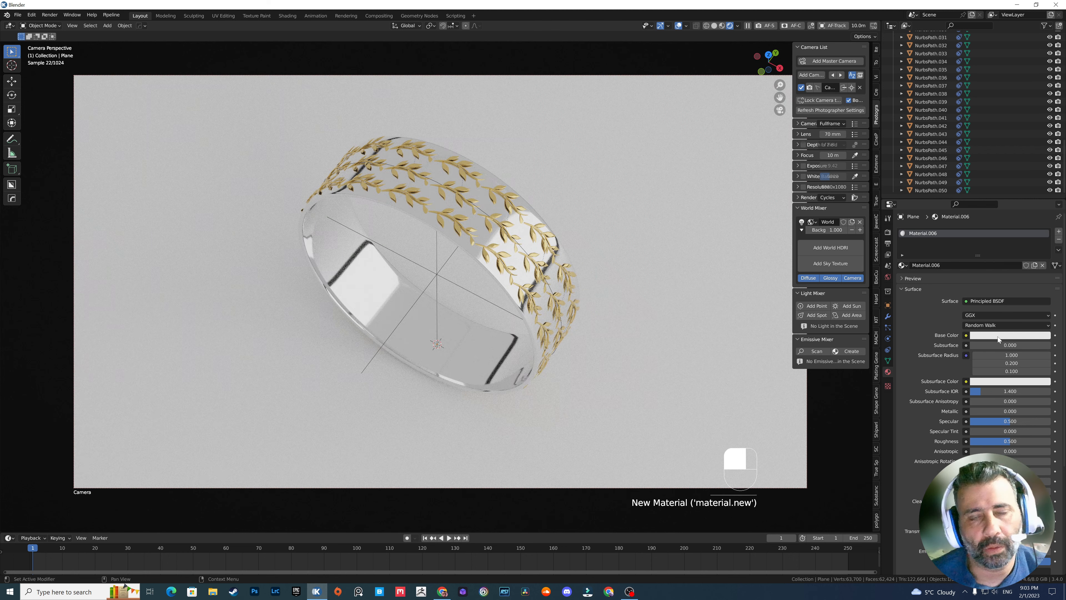
pyautogui.click(998, 335)
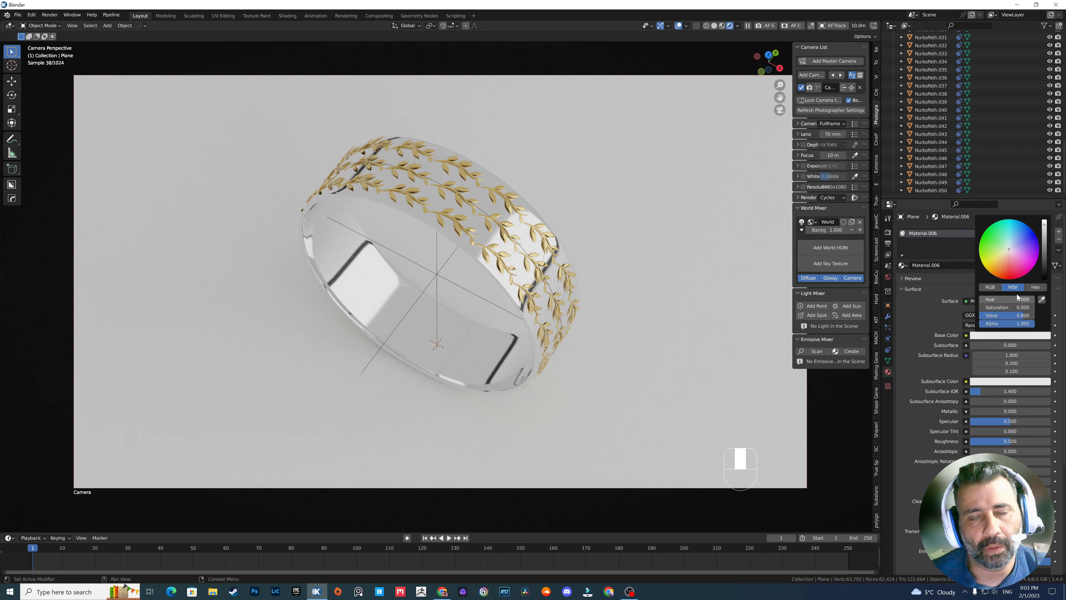
pyautogui.click(1045, 273)
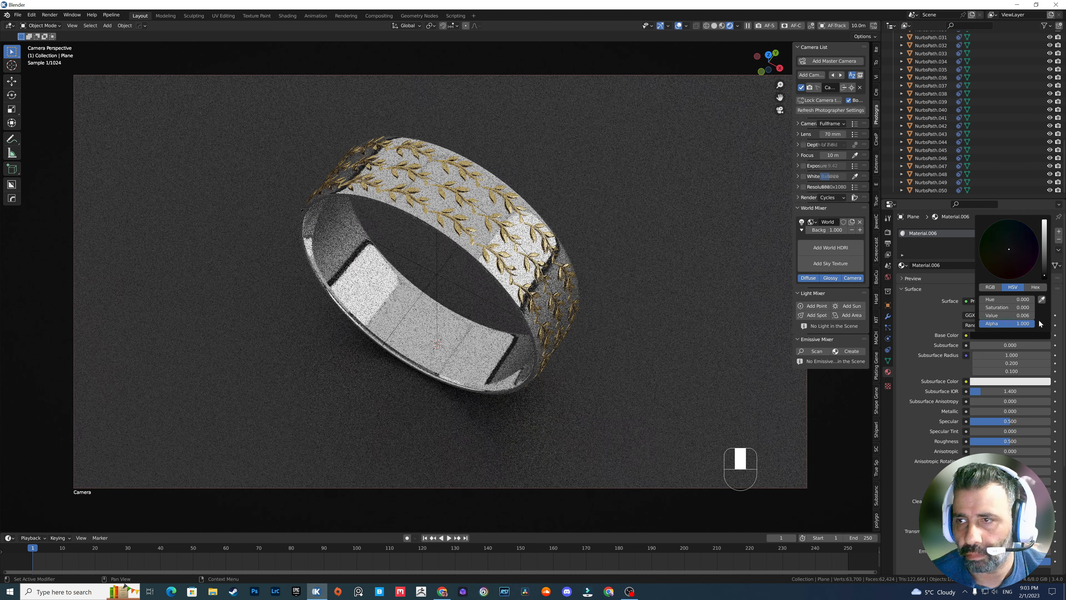
pyautogui.moveTo(981, 411); pyautogui.dragTo(983, 442)
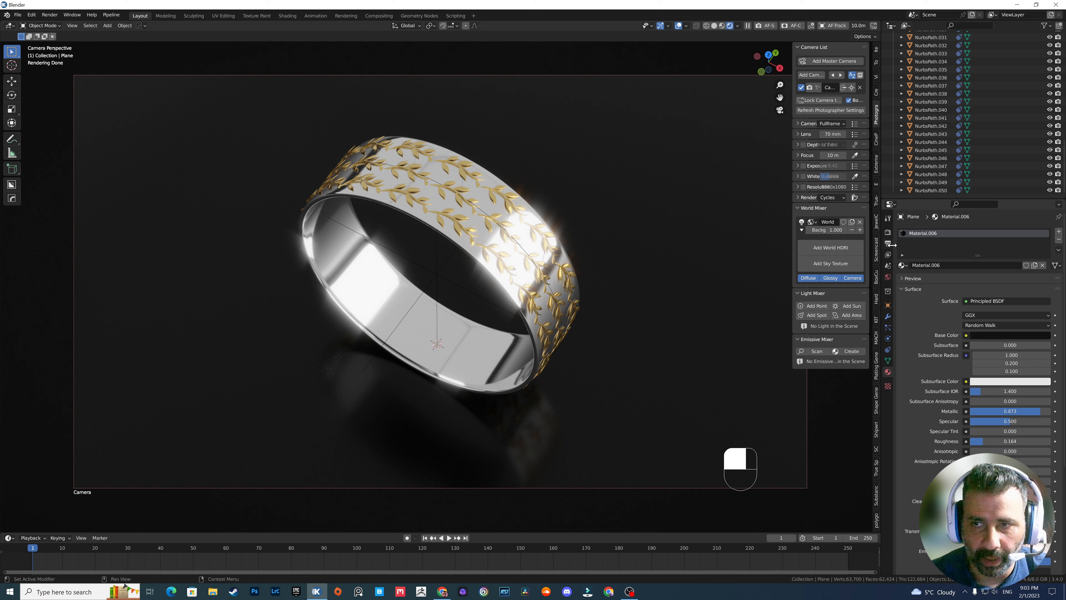
# Compare the render with and without the Bloom and Flares effect in Post FX, and leave the effect turned off
pyautogui.click(887, 232)
pyautogui.click(917, 391)
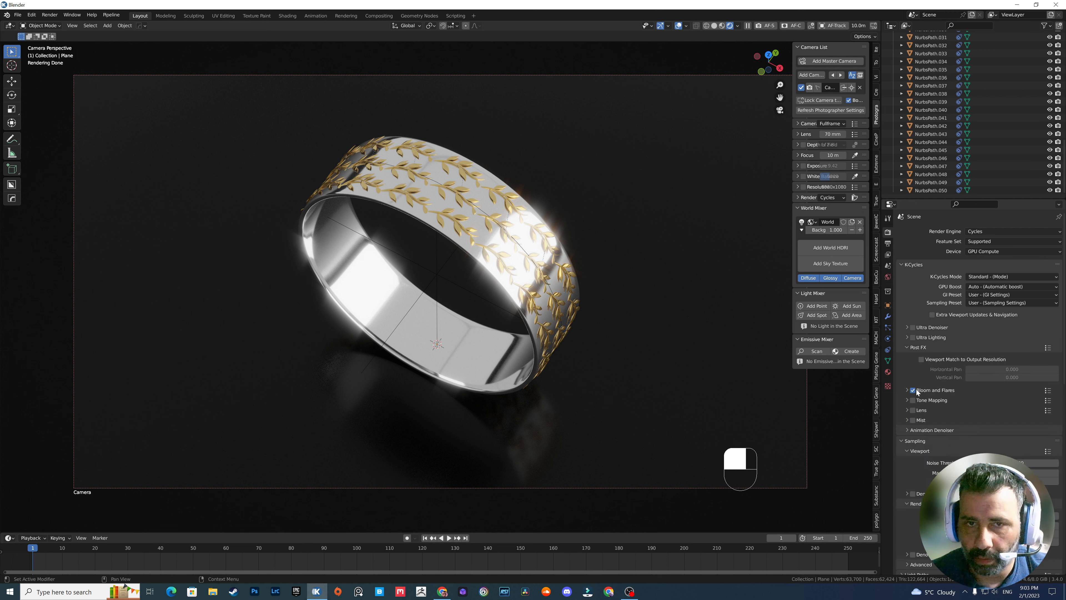
pyautogui.click(915, 389)
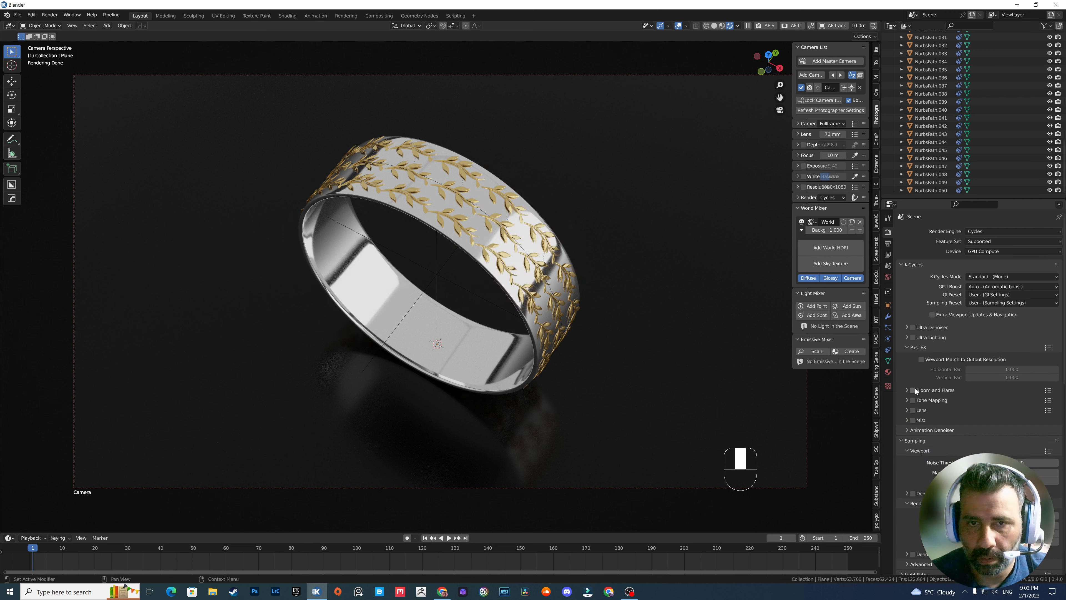
pyautogui.click(915, 389)
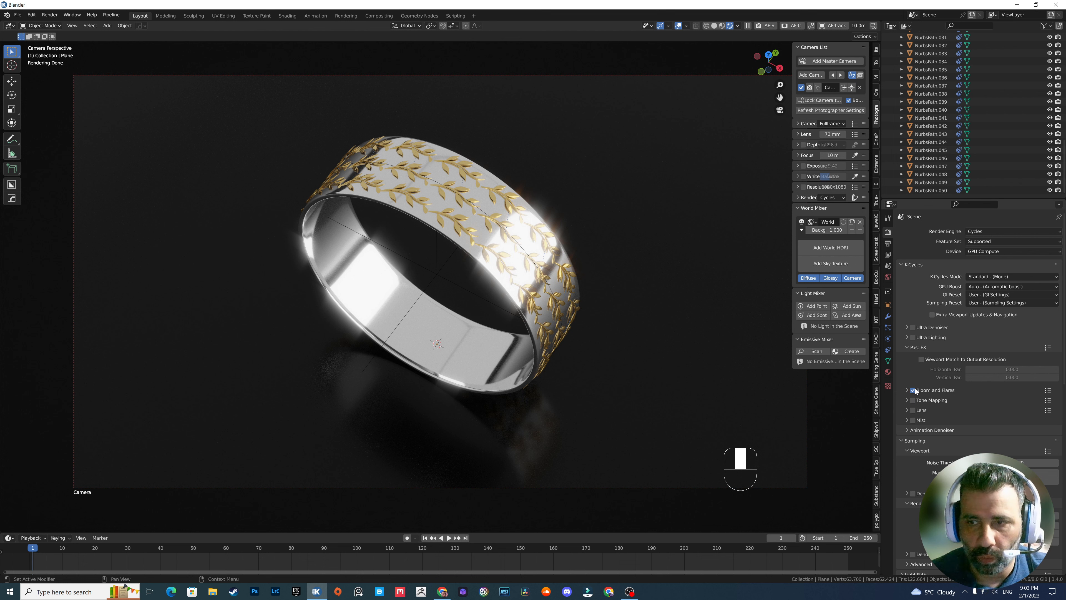
pyautogui.click(914, 390)
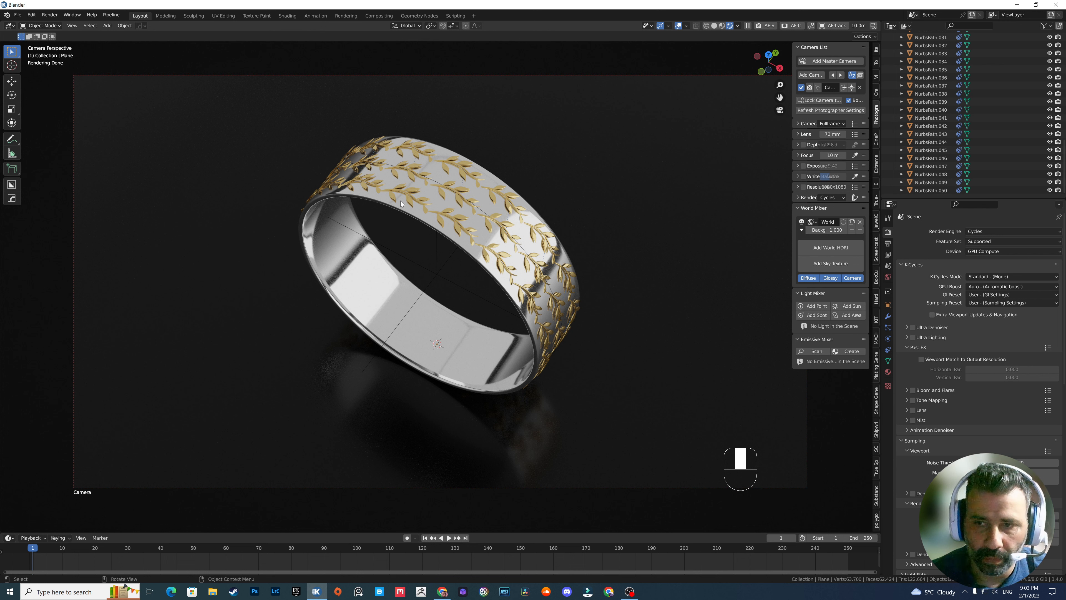
# Lock the camera to the view and shift the framing to centre the ring, with solid viewport shading set for starting the render
pyautogui.click(811, 101)
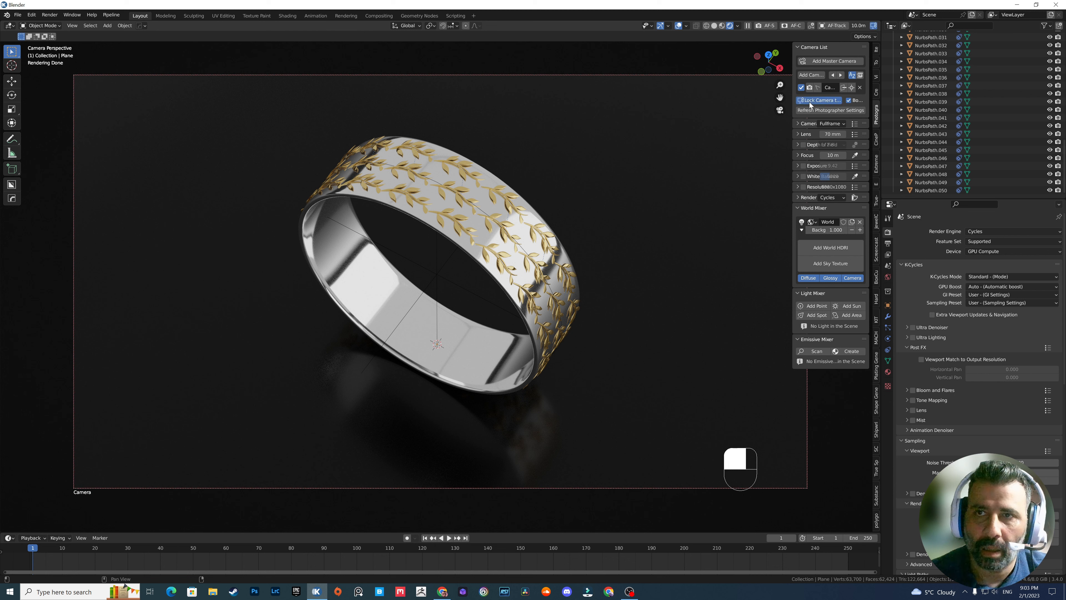
pyautogui.keyDown('shift'); pyautogui.moveTo(522, 188); pyautogui.dragTo(542, 198, button='middle'); pyautogui.keyUp('shift')
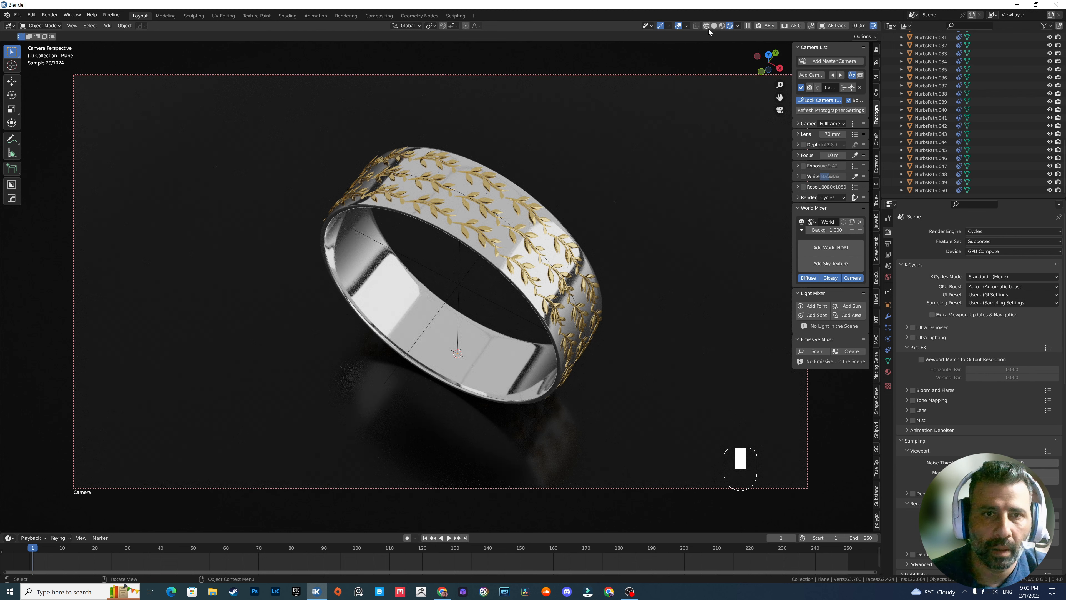
pyautogui.press('F12')
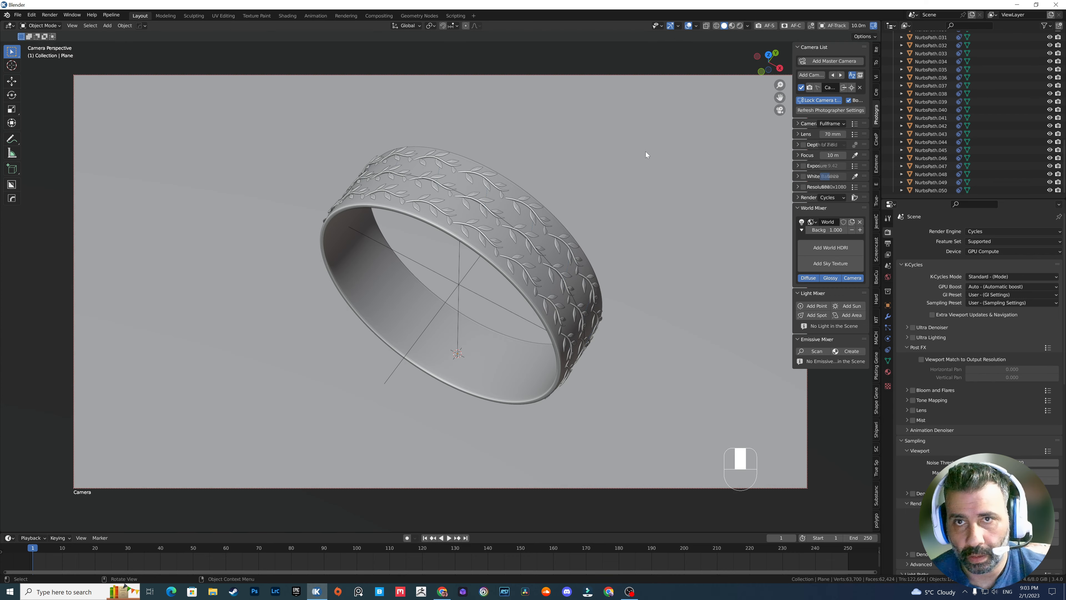